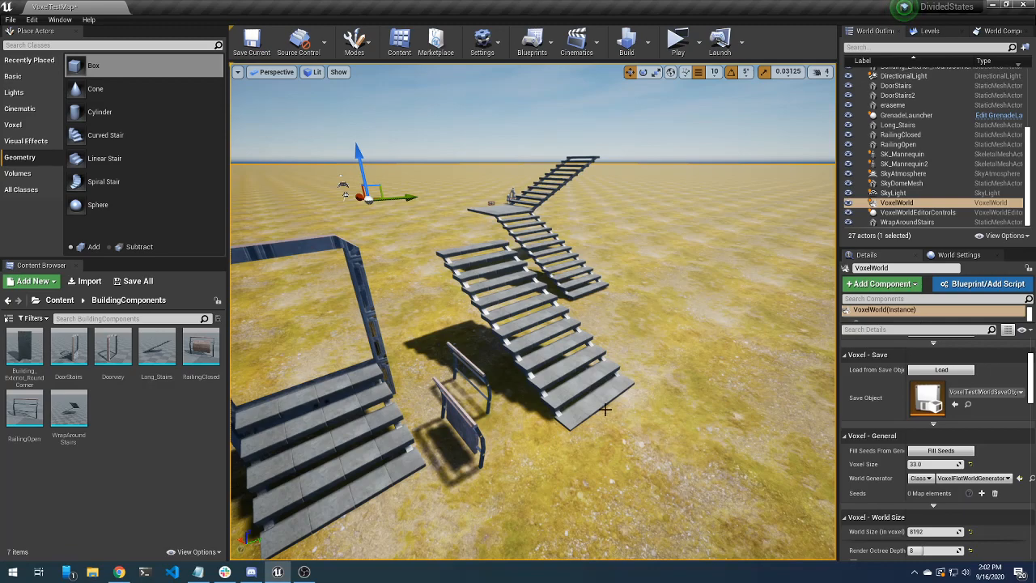
# Examine the doorway stairs, the railings and the wraparound stairs with the landing in the level
pyautogui.click(441, 453)
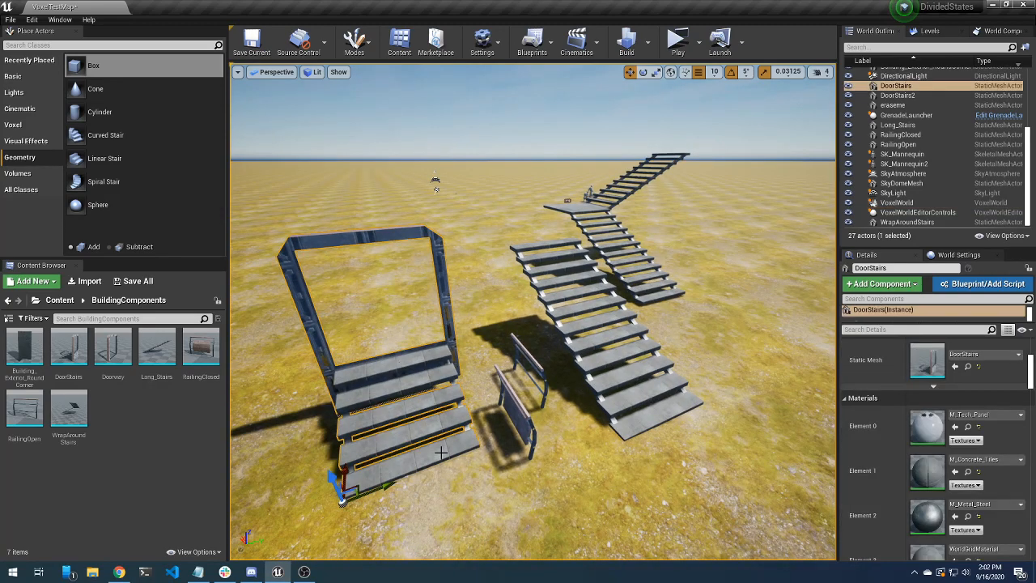
pyautogui.press('w')
pyautogui.moveTo(441, 453); pyautogui.dragTo(513, 395, button='right')
pyautogui.press('a')
pyautogui.press('a')
pyautogui.press('w')
pyautogui.press('d')
pyautogui.press('w')
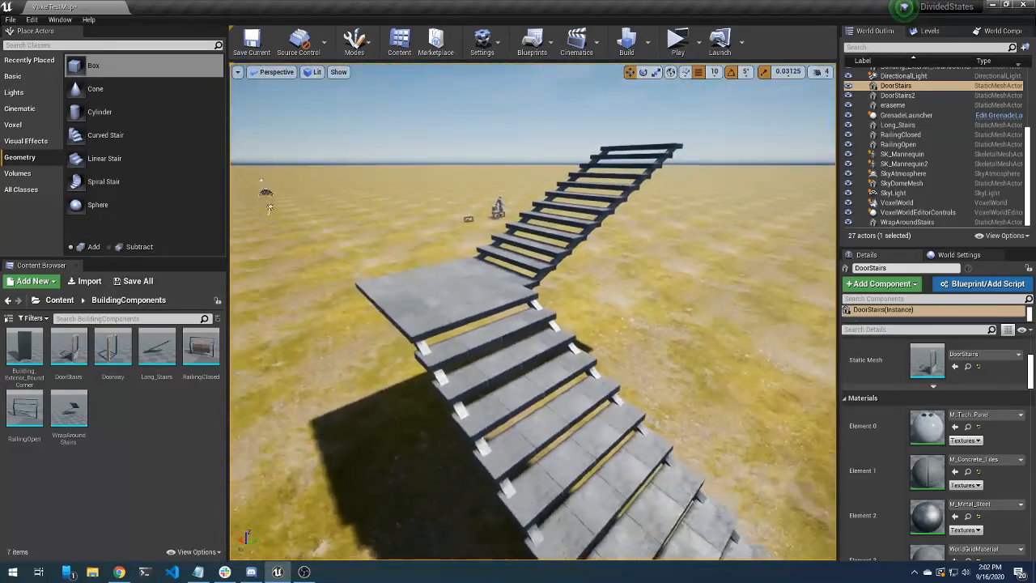
pyautogui.press('w')
pyautogui.moveTo(532, 323); pyautogui.dragTo(255, 291, button='right')
pyautogui.press('d')
pyautogui.press('d')
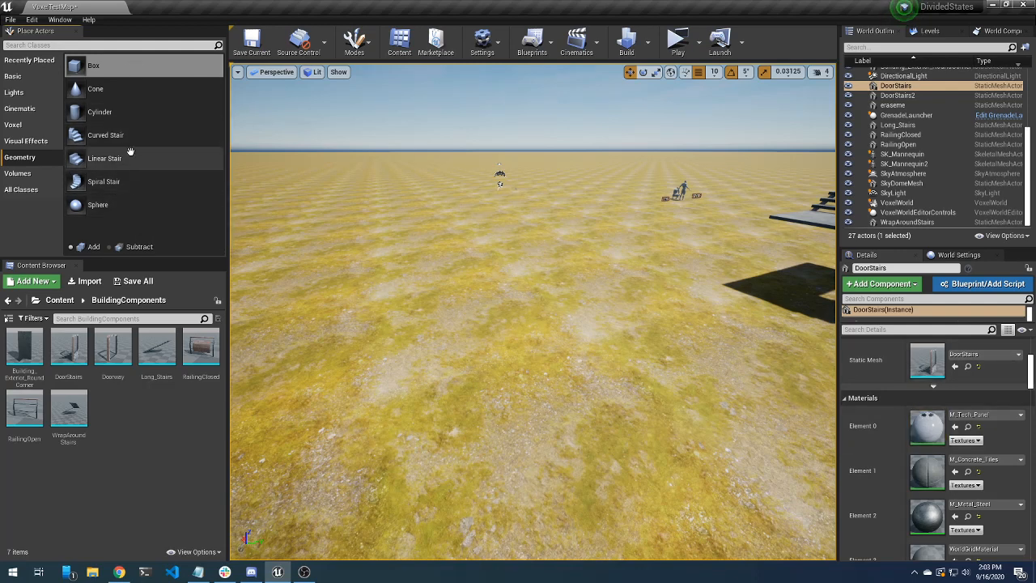
# Place an additive box brush on the open ground beside the doorway stairs
pyautogui.press('f')
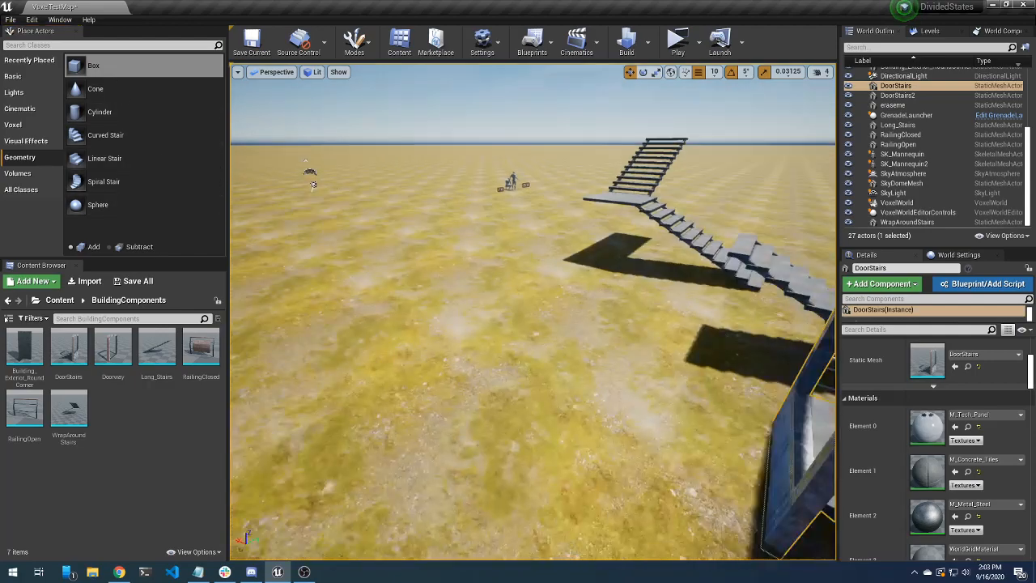
pyautogui.press('d')
pyautogui.moveTo(534, 312); pyautogui.dragTo(445, 296, button='right')
pyautogui.press('e')
pyautogui.press('e')
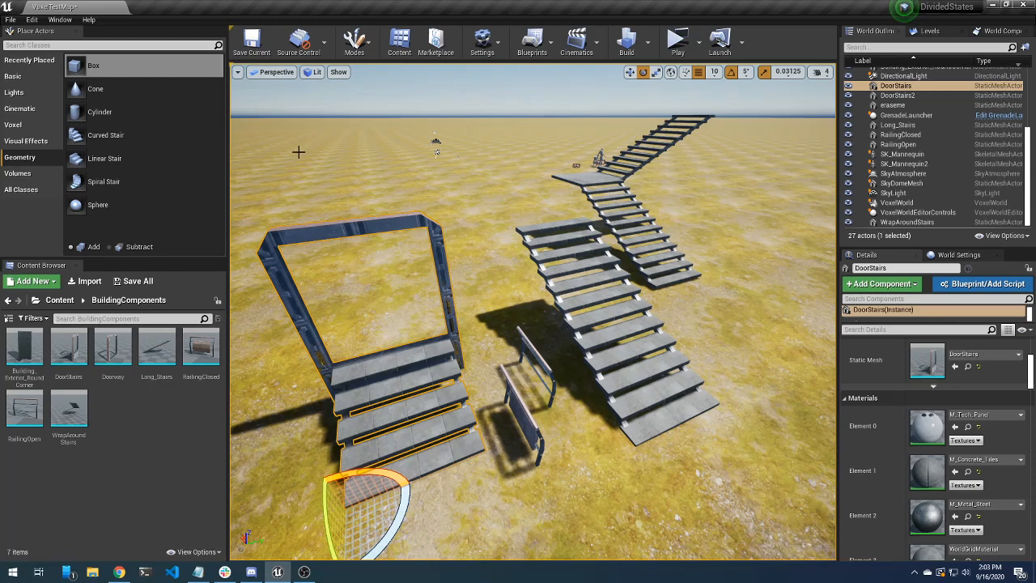
pyautogui.moveTo(299, 152); pyautogui.dragTo(119, 45, button='right')
pyautogui.moveTo(93, 64)
pyautogui.mouseDown()
pyautogui.moveTo(430, 308)
pyautogui.moveTo(423, 247)
pyautogui.mouseUp()
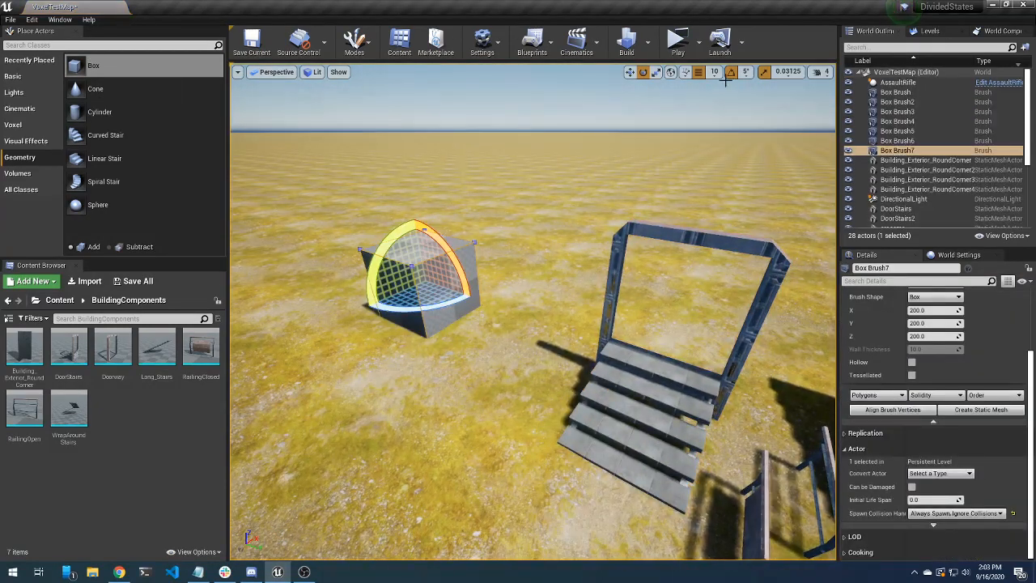
# Play the level and run and jump the character against the new box to test its collision
pyautogui.click(677, 41)
pyautogui.press('w')
pyautogui.press('w')
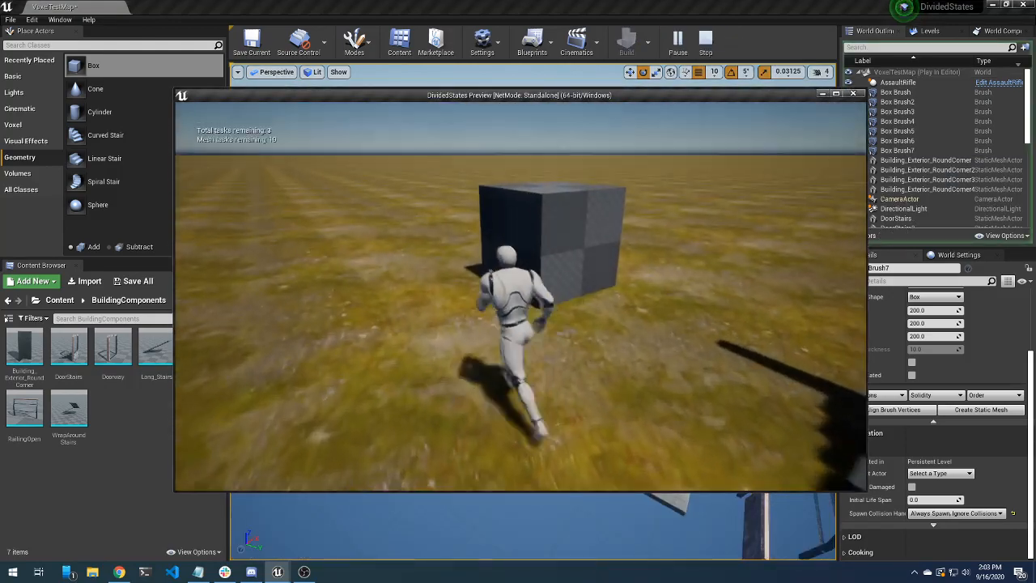
pyautogui.press('w')
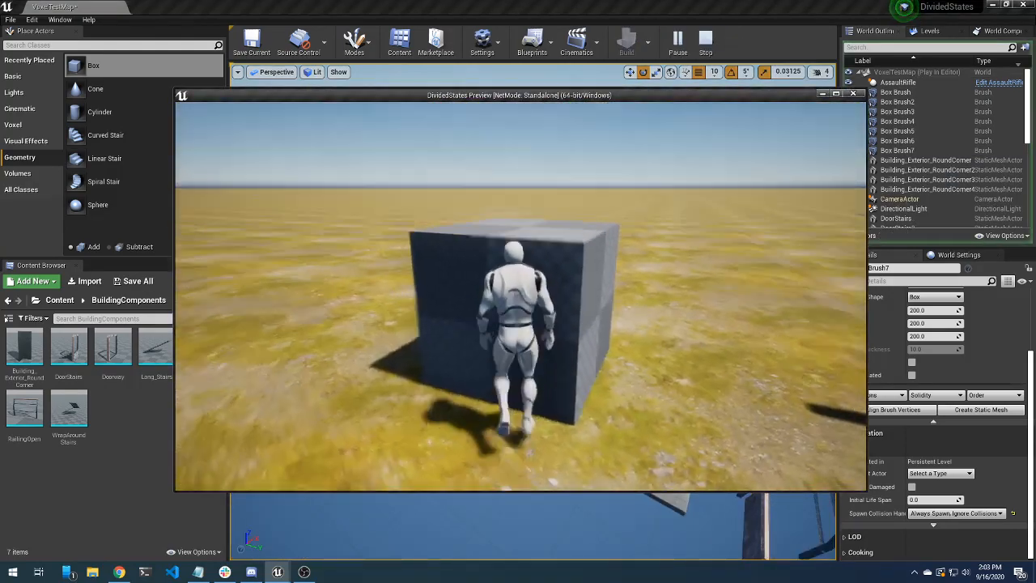
pyautogui.press('space')
pyautogui.press('w')
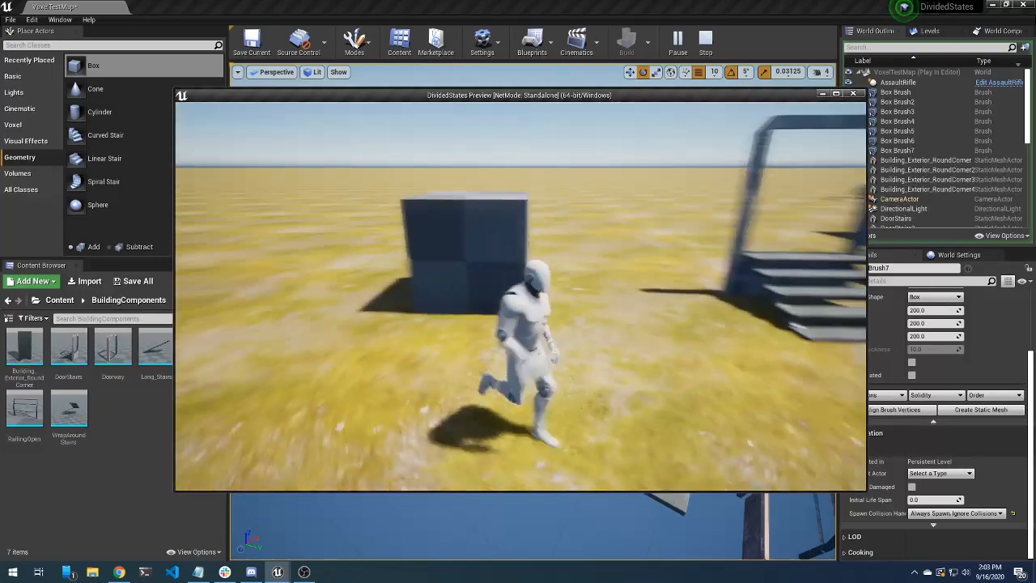
pyautogui.press('d')
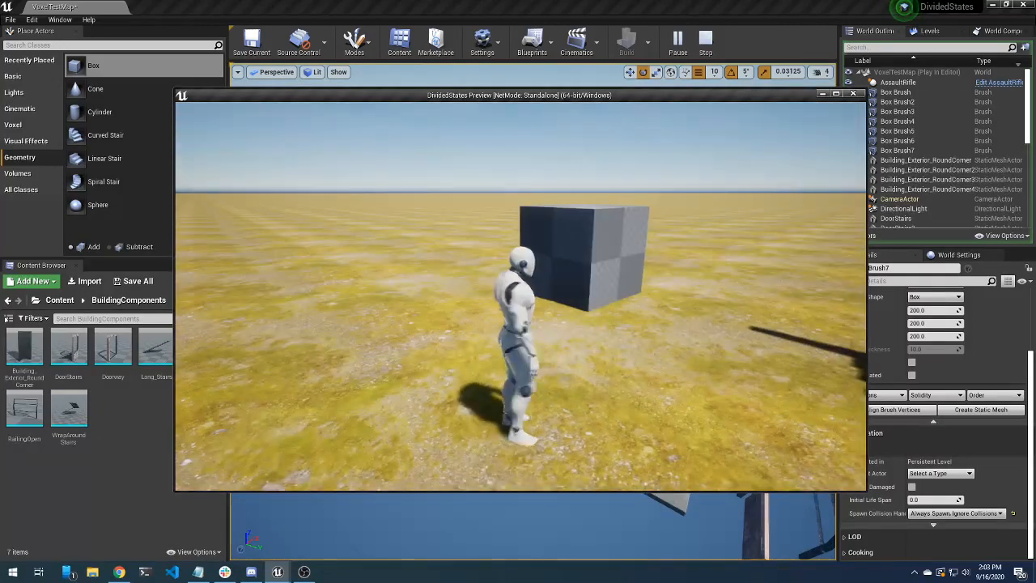
# Run the character up and down the wraparound stairs in the preview, and end the play session
pyautogui.press('w')
pyautogui.press('w')
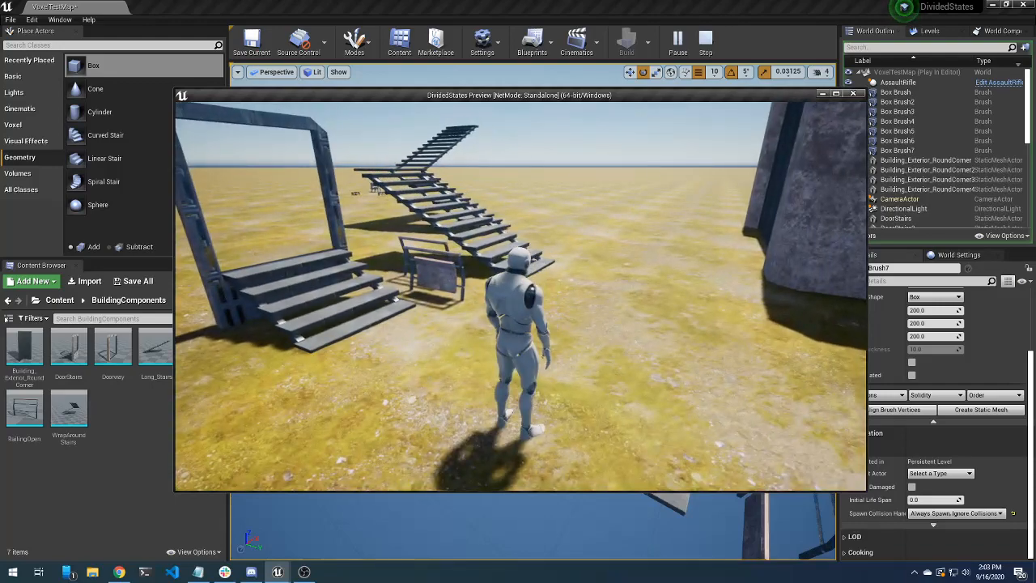
pyautogui.press('w')
pyautogui.press('w')
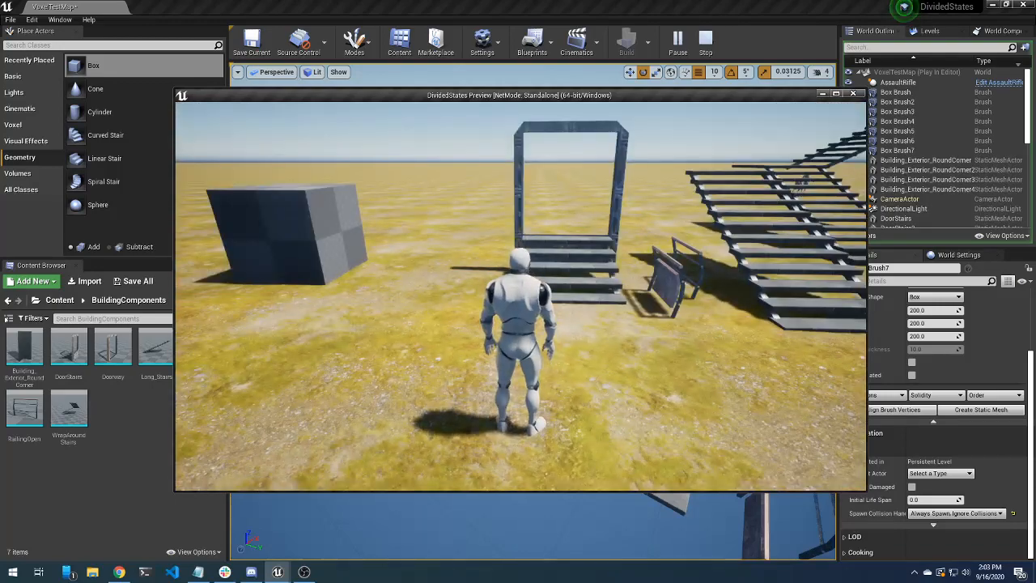
pyautogui.press('w')
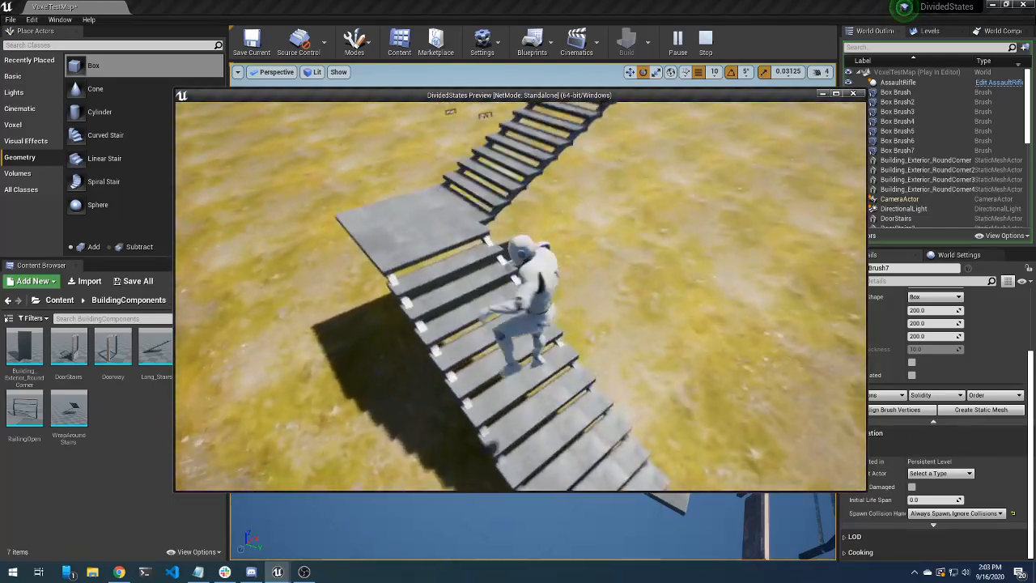
pyautogui.press('w')
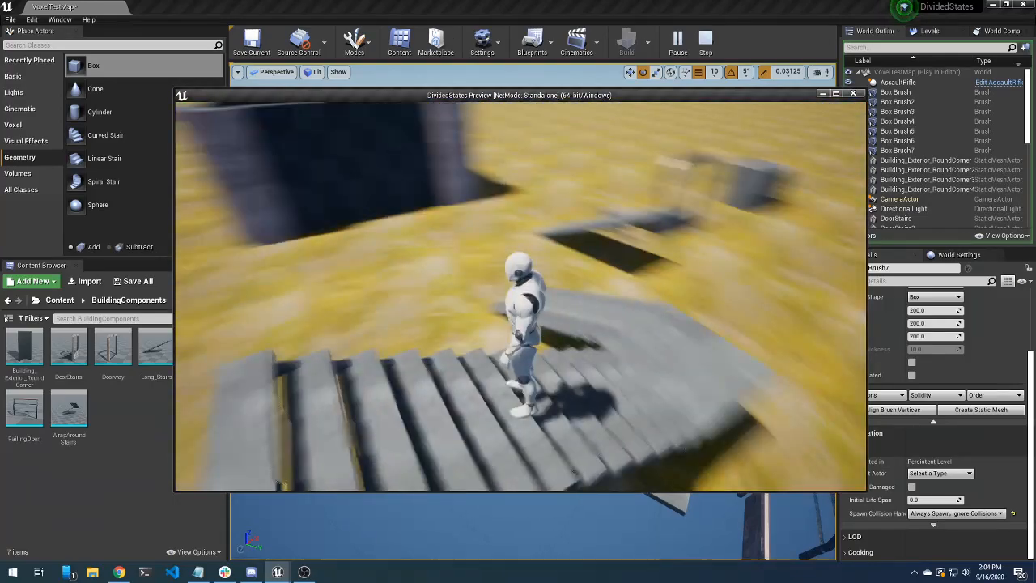
pyautogui.press('w')
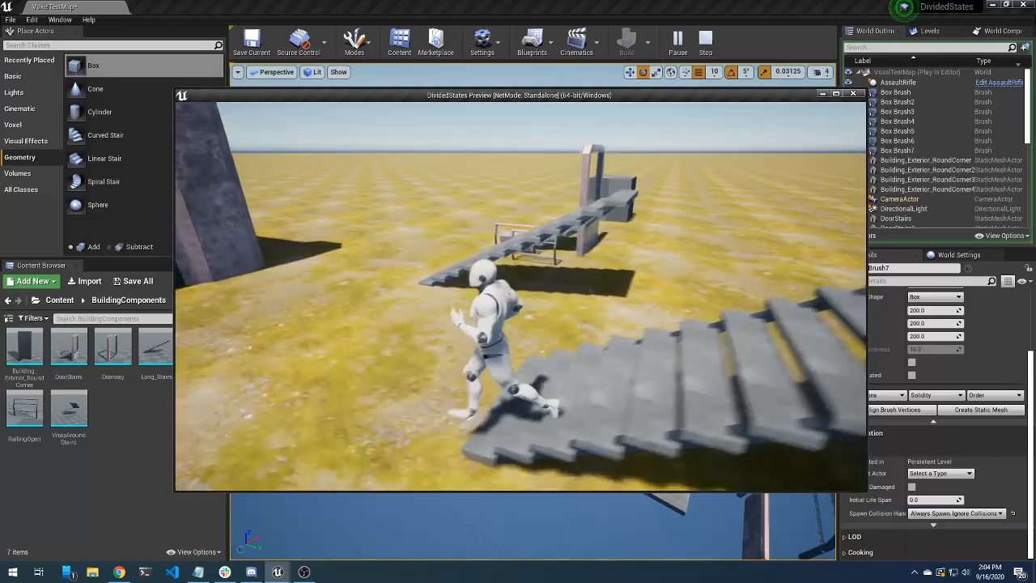
pyautogui.press('Escape')
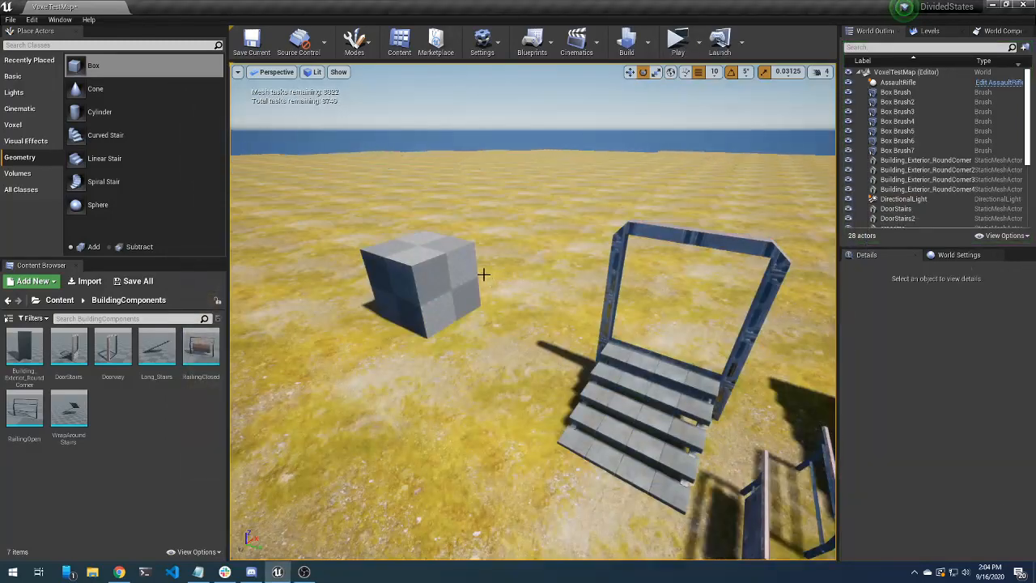
# Duplicate the box brush beside the doorway stairs with a short offset along the Y axis
pyautogui.press('w')
pyautogui.moveTo(529, 310)
pyautogui.mouseDown(button='right')
pyautogui.moveTo(518, 319)
pyautogui.moveTo(531, 320)
pyautogui.moveTo(506, 320)
pyautogui.moveTo(559, 315)
pyautogui.mouseUp(button='right')
pyautogui.press('a')
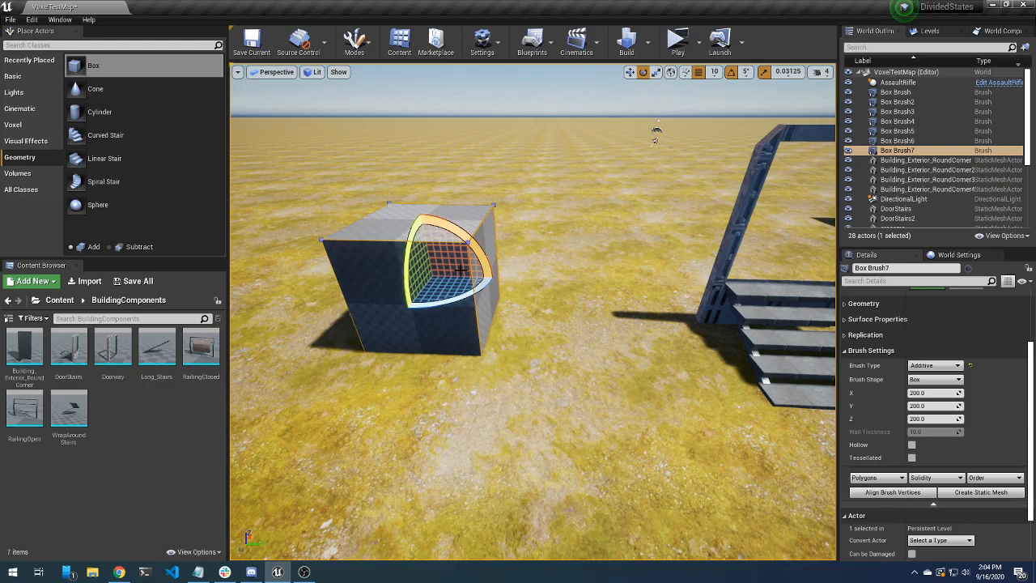
pyautogui.moveTo(590, 304); pyautogui.dragTo(617, 293, button='right')
pyautogui.press('a')
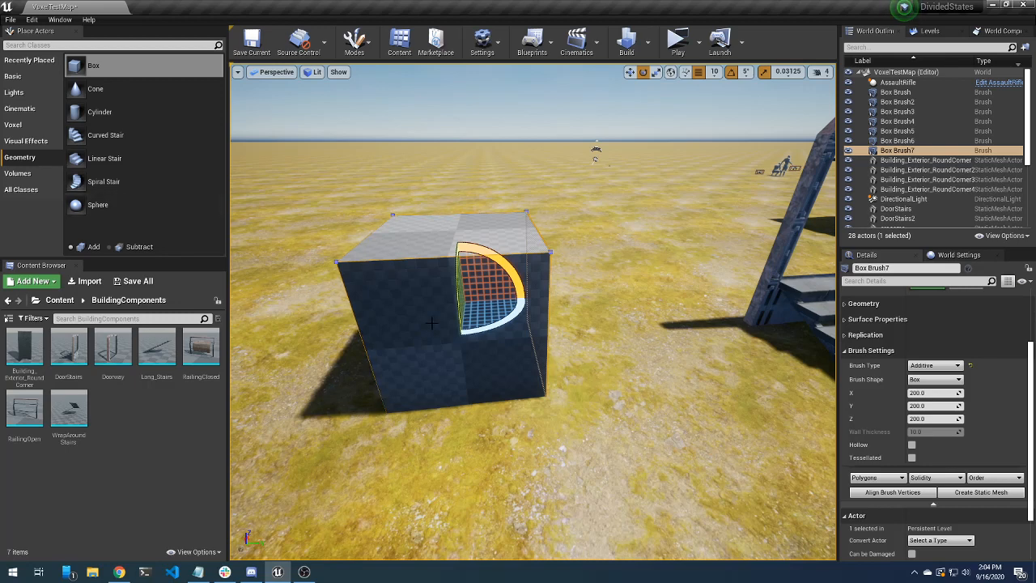
pyautogui.press('a')
pyautogui.moveTo(432, 323); pyautogui.dragTo(454, 352, button='right')
pyautogui.press('w')
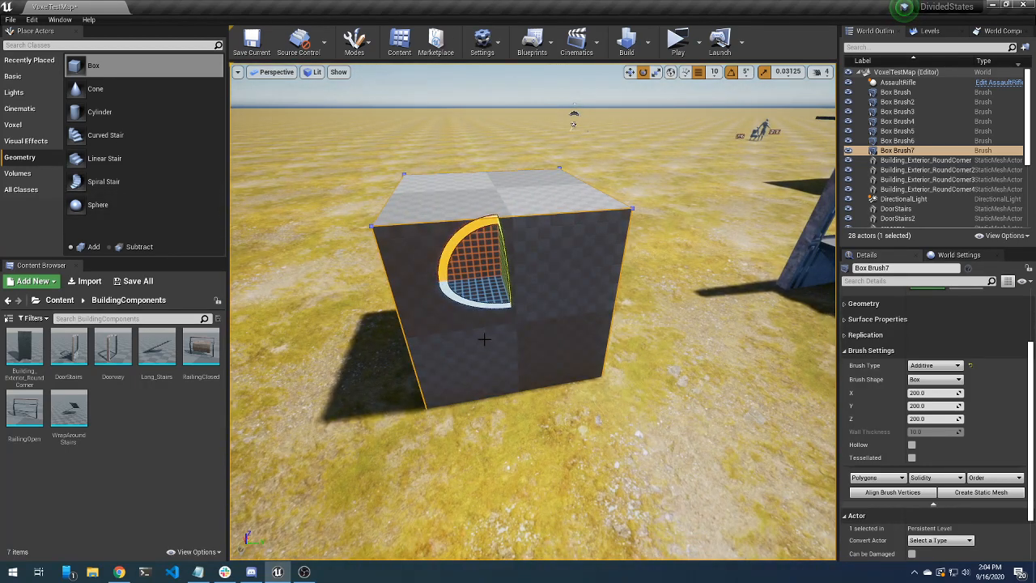
pyautogui.press('w')
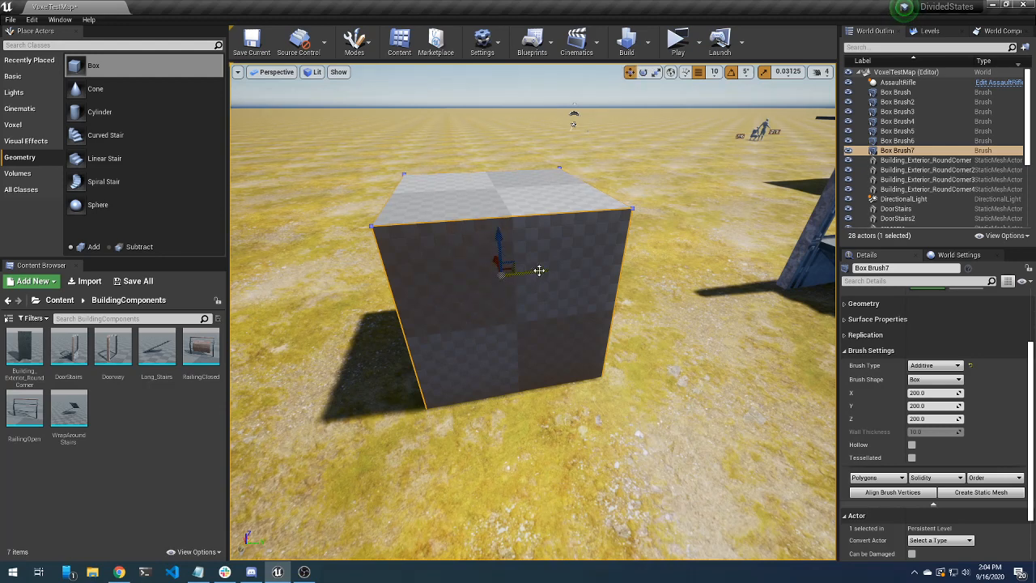
pyautogui.keyDown('alt'); pyautogui.moveTo(539, 271); pyautogui.dragTo(580, 267); pyautogui.keyUp('alt')
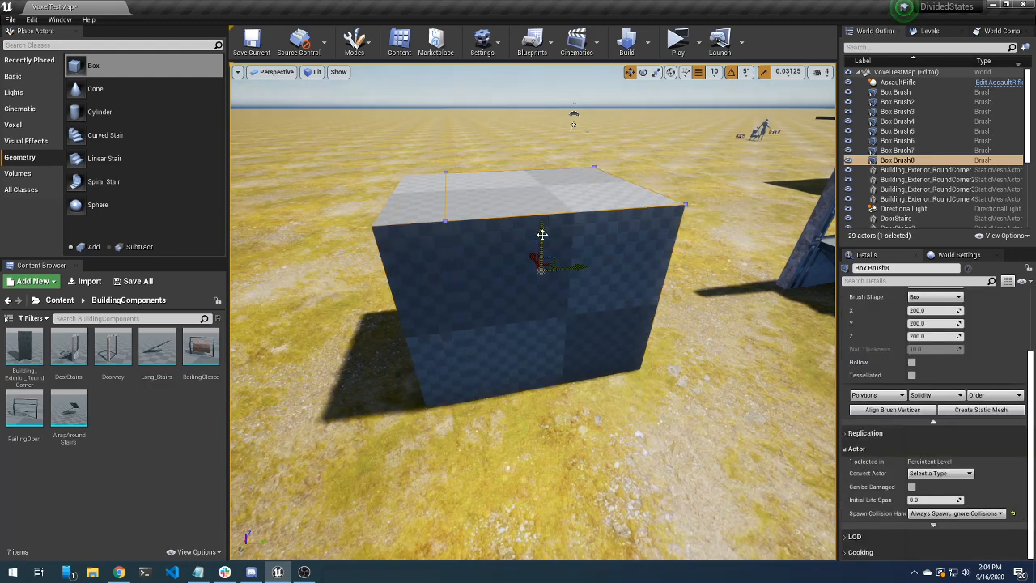
# Raise the duplicate box and offset it along X so that it sits at location -3990, -1640, 140
pyautogui.moveTo(542, 235); pyautogui.dragTo(532, 199)
pyautogui.press('a')
pyautogui.moveTo(556, 277)
pyautogui.mouseDown(button='right')
pyautogui.moveTo(607, 271)
pyautogui.moveTo(721, 288)
pyautogui.mouseUp(button='right')
pyautogui.scroll(2, 570, 305)
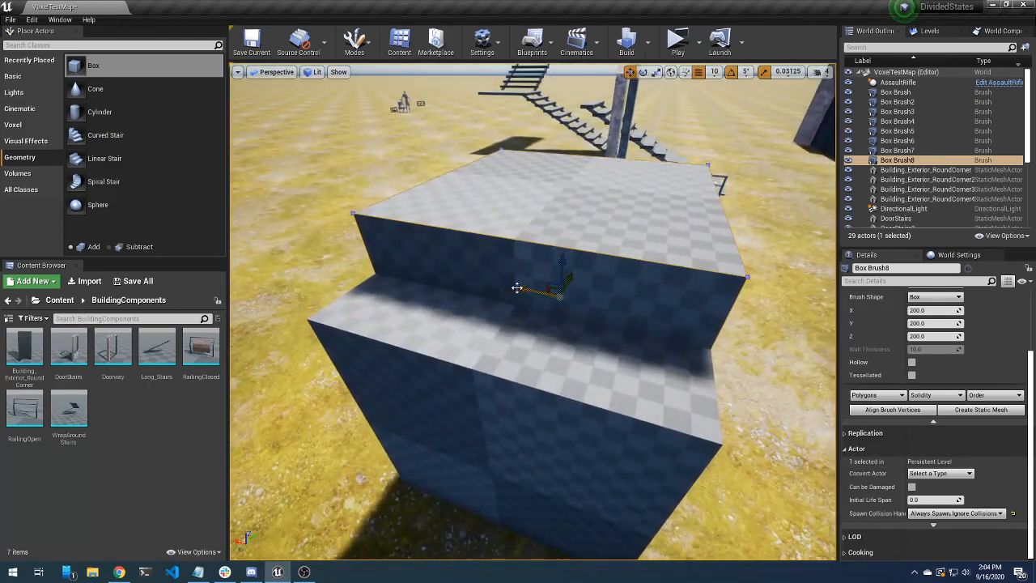
pyautogui.moveTo(555, 299); pyautogui.dragTo(556, 300)
pyautogui.moveTo(556, 300)
pyautogui.mouseDown(button='right')
pyautogui.moveTo(603, 300)
pyautogui.moveTo(409, 247)
pyautogui.mouseUp(button='right')
pyautogui.press('d')
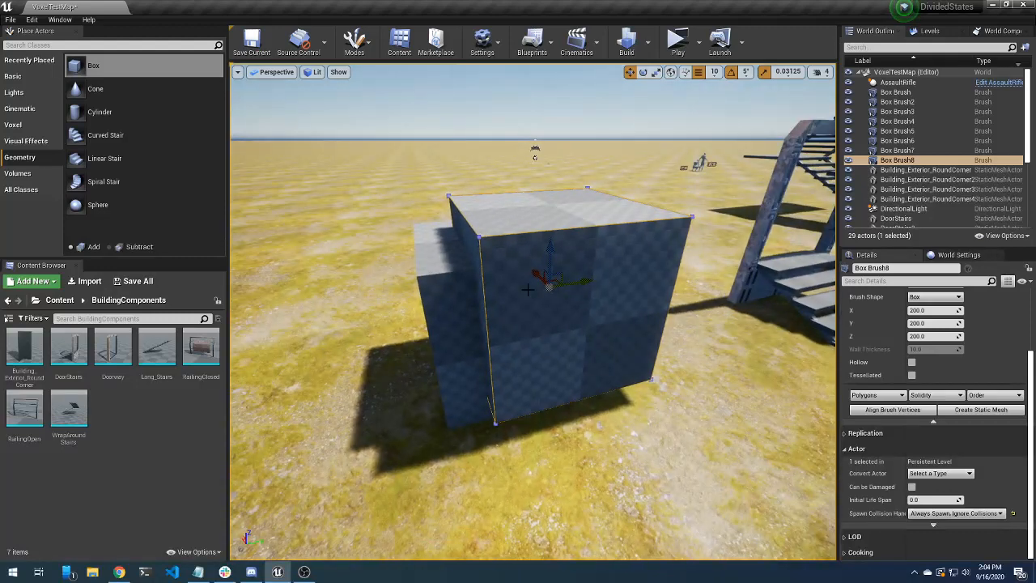
# Change the duplicate box's brush type to Subtractive so that it cuts into the original box
pyautogui.scroll(3, 896, 308)
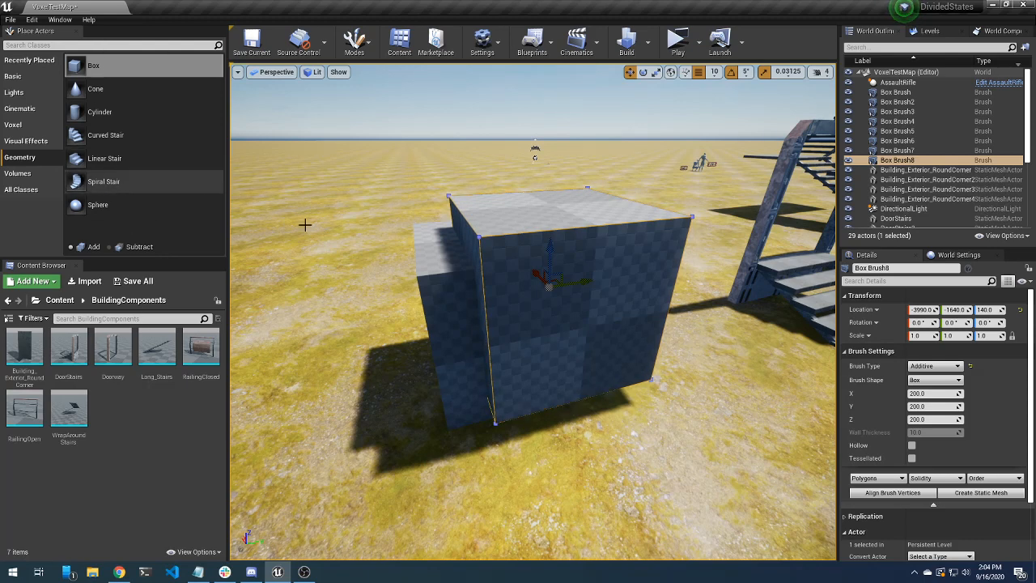
pyautogui.click(931, 369)
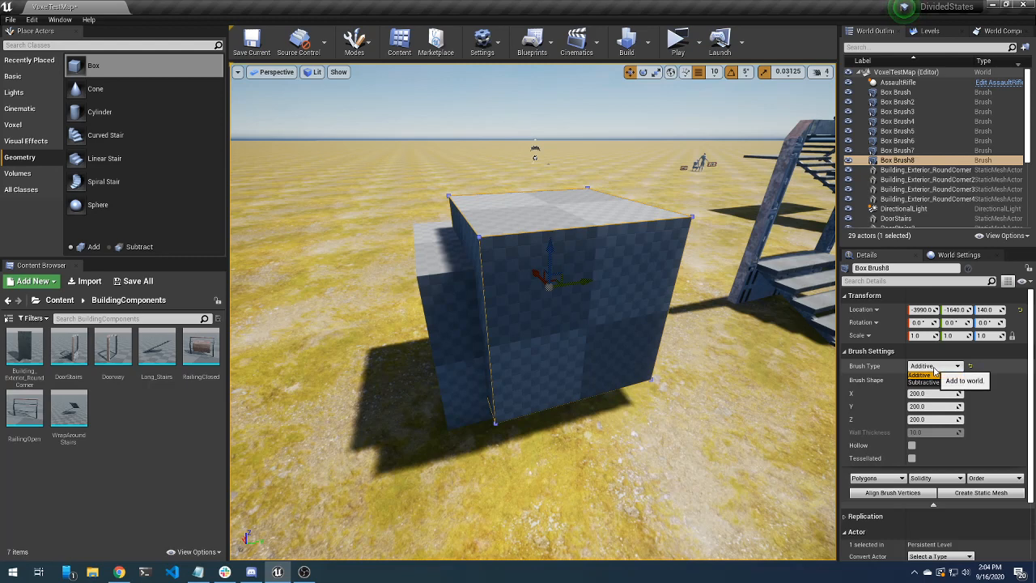
pyautogui.click(934, 368)
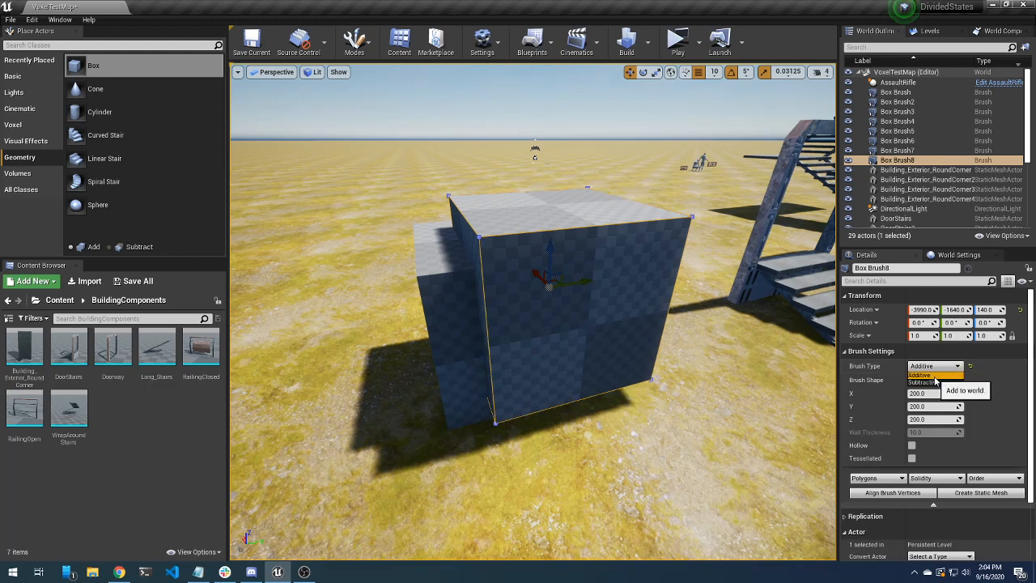
pyautogui.click(931, 382)
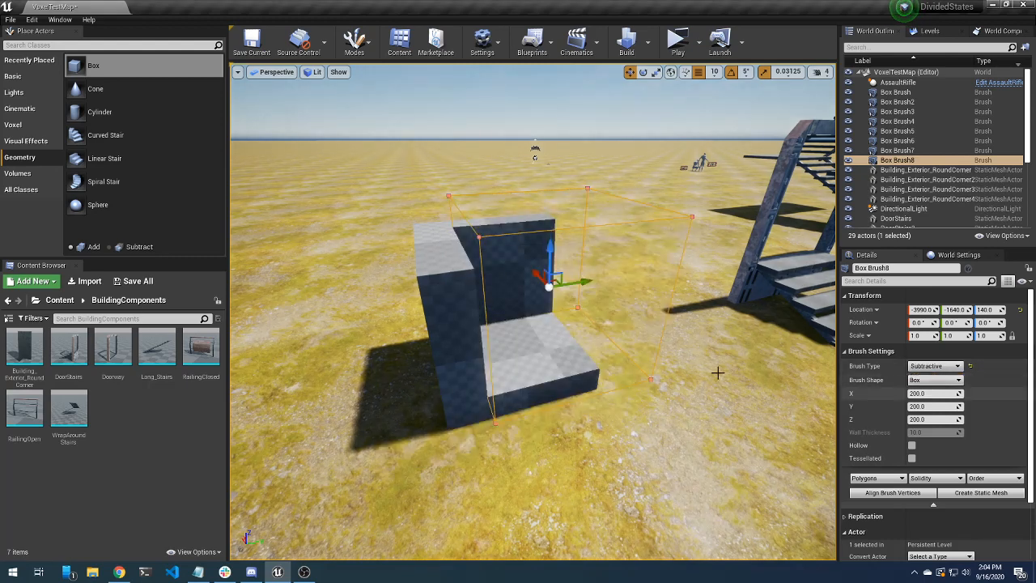
# Play the level, walk the character into the carved-out box to test it, and end the play session
pyautogui.moveTo(529, 302); pyautogui.dragTo(527, 206, button='right')
pyautogui.press('s')
pyautogui.moveTo(634, 436); pyautogui.dragTo(684, 431, button='right')
pyautogui.press('a')
pyautogui.press('d')
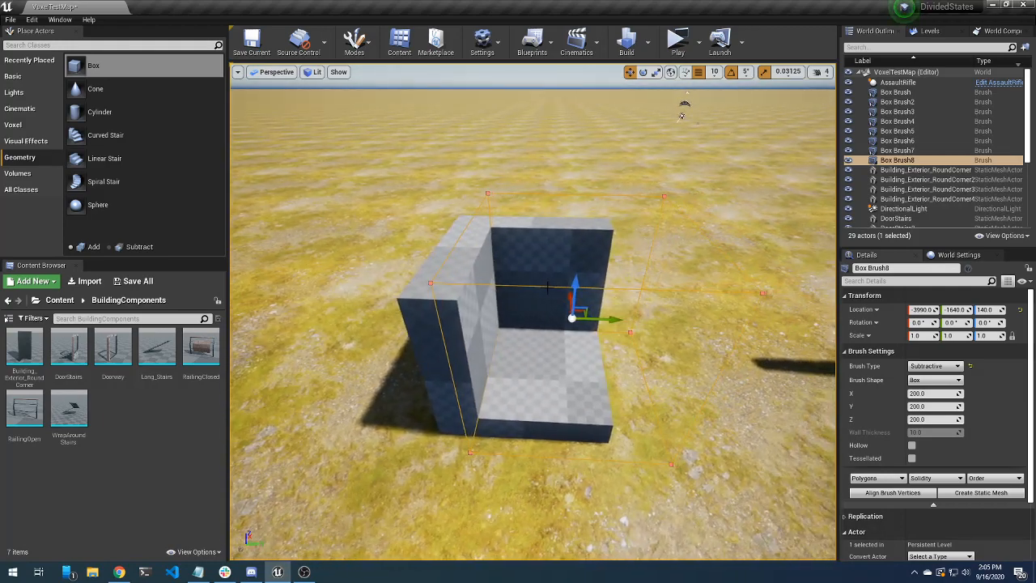
pyautogui.click(677, 39)
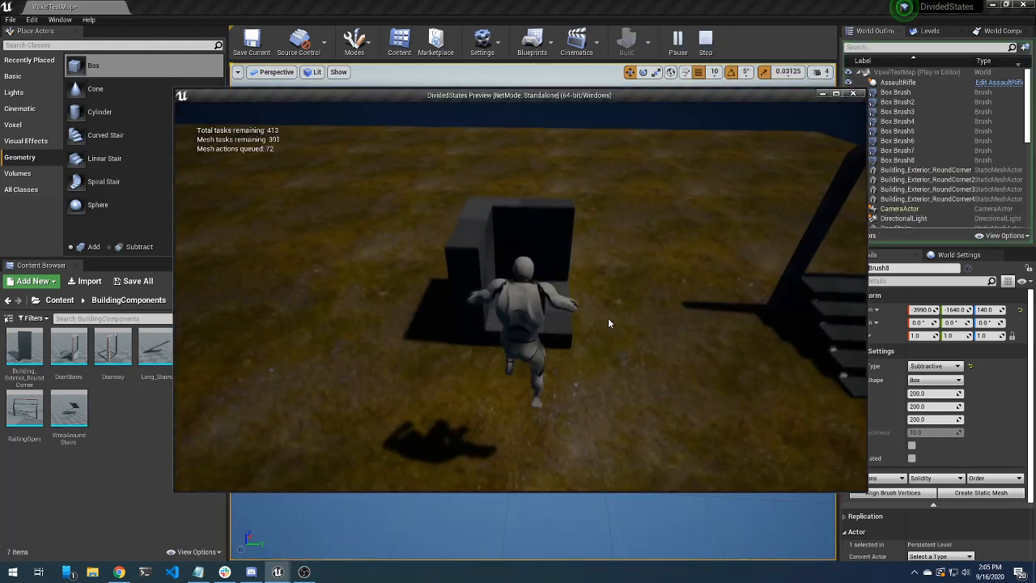
pyautogui.press('w')
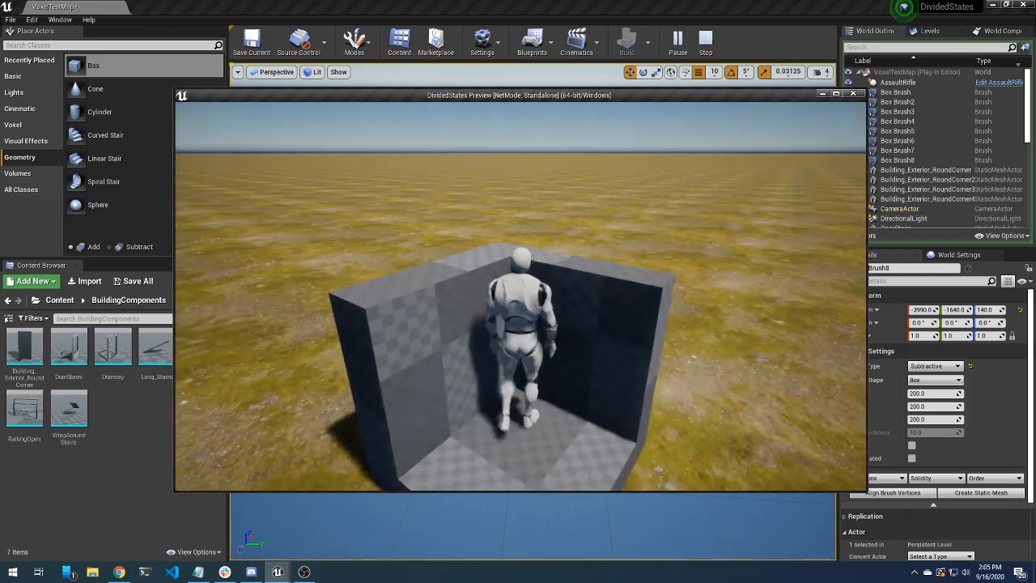
pyautogui.press('s')
pyautogui.press('w')
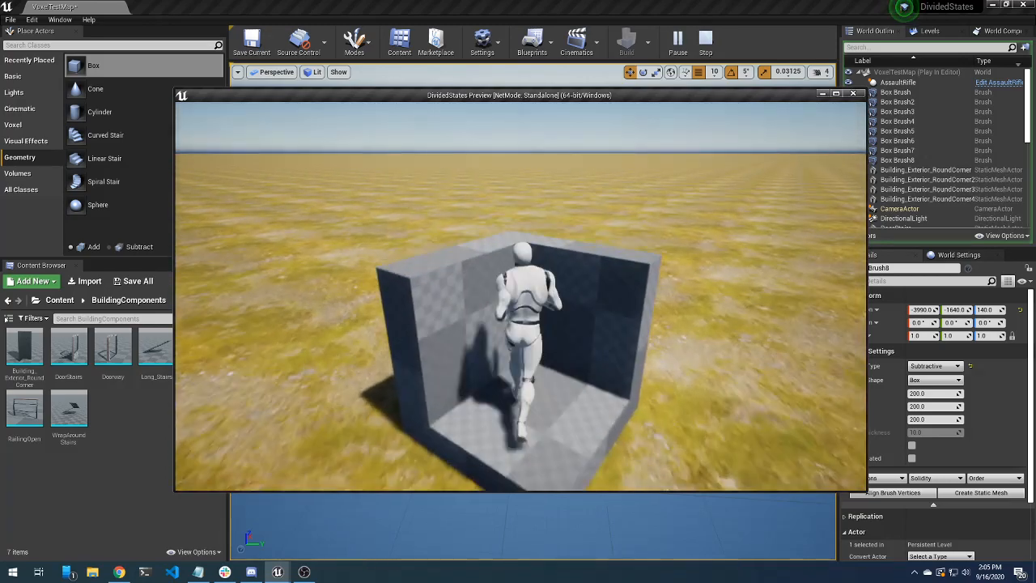
pyautogui.press('Escape')
# Search the entire Content folder for assets matching M_Met to find the metal materials
pyautogui.moveTo(537, 287)
pyautogui.mouseDown(button='right')
pyautogui.moveTo(565, 293)
pyautogui.moveTo(573, 311)
pyautogui.moveTo(522, 324)
pyautogui.moveTo(531, 308)
pyautogui.moveTo(585, 293)
pyautogui.mouseUp(button='right')
pyautogui.click(524, 323)
pyautogui.click(113, 346)
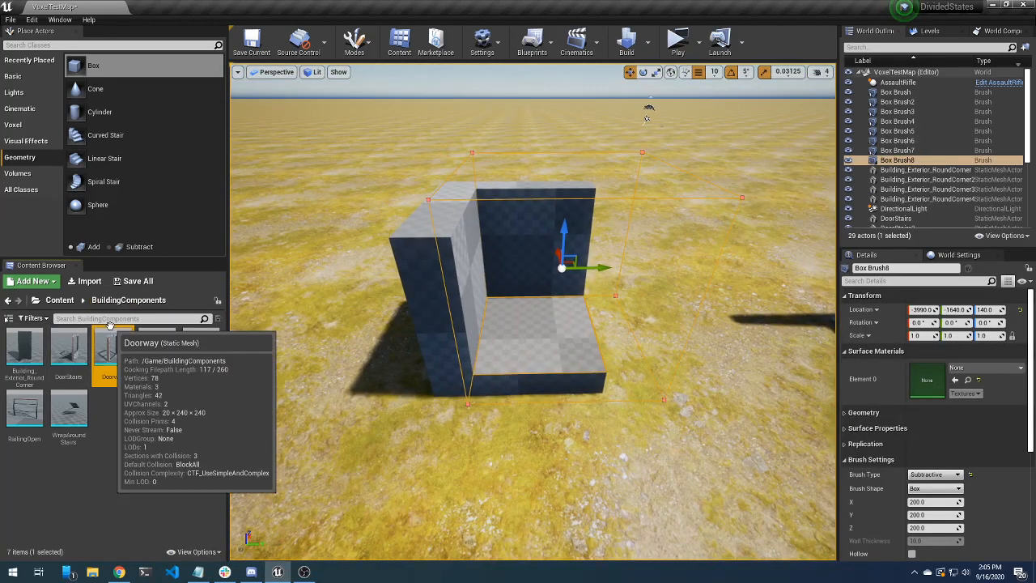
pyautogui.click(59, 302)
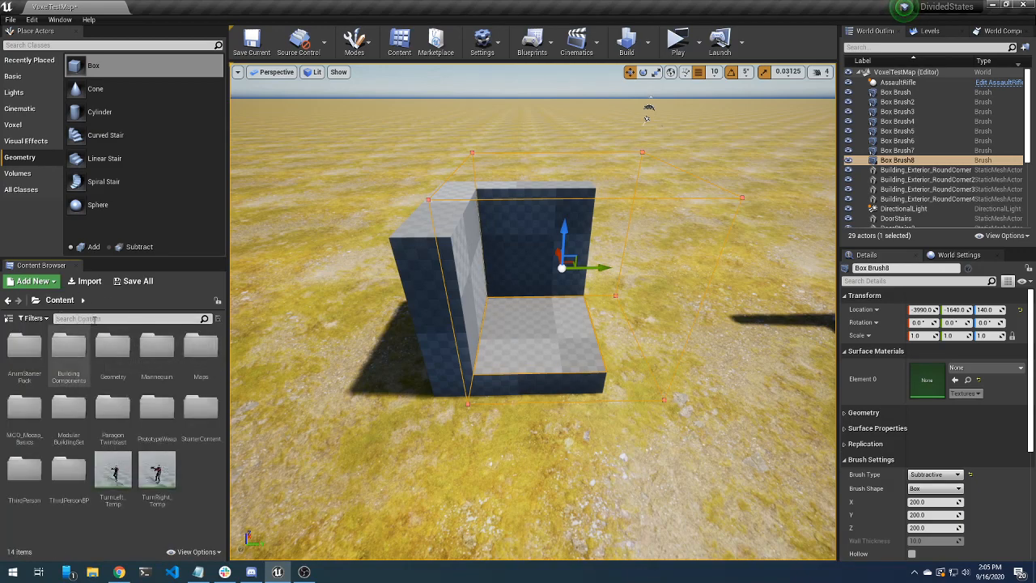
pyautogui.write('M')
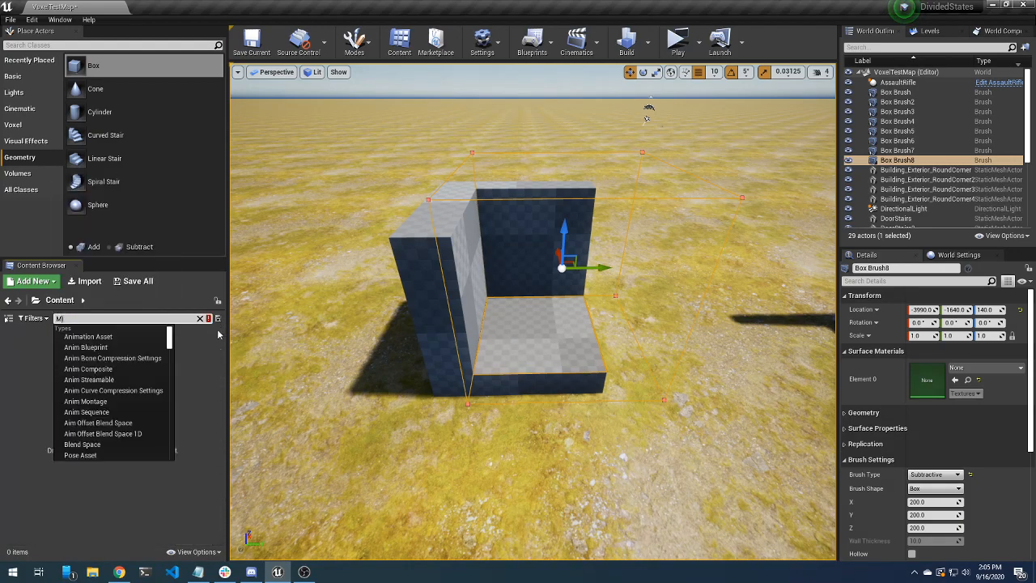
pyautogui.write('_')
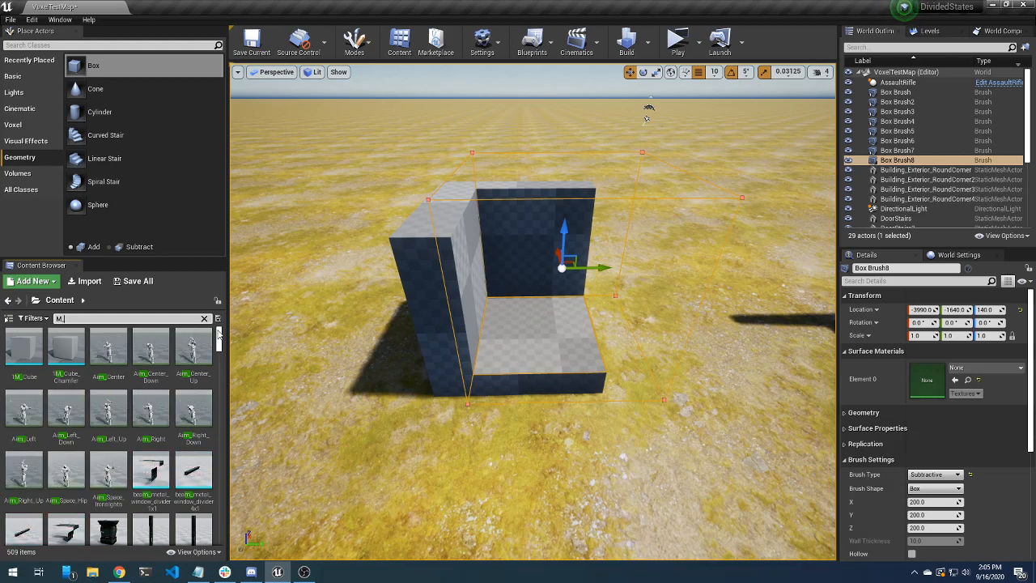
pyautogui.scroll(-10, 152, 445)
pyautogui.moveTo(234, 450); pyautogui.dragTo(219, 526)
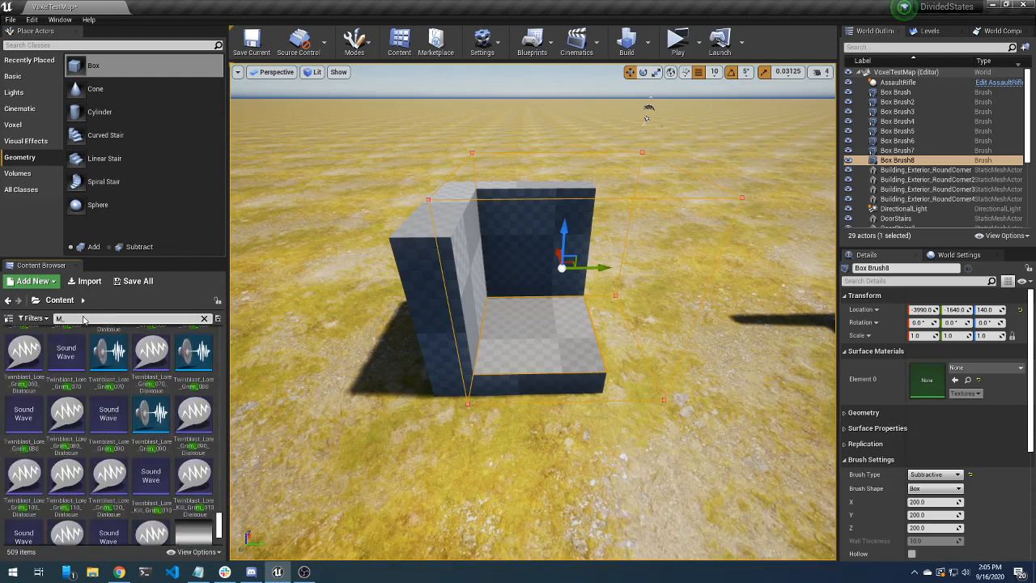
pyautogui.write('_Met')
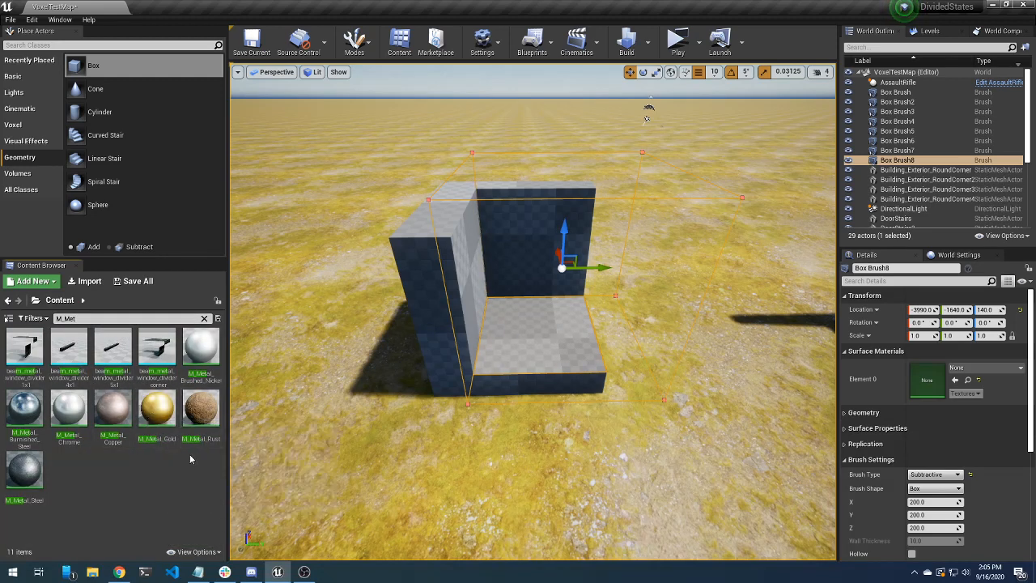
# Apply the M_Metal_Chrome material to the floor and inner wall faces of the carved-out box
pyautogui.moveTo(66, 411)
pyautogui.mouseDown()
pyautogui.moveTo(488, 338)
pyautogui.moveTo(489, 327)
pyautogui.mouseUp()
pyautogui.moveTo(489, 328); pyautogui.dragTo(487, 271, button='right')
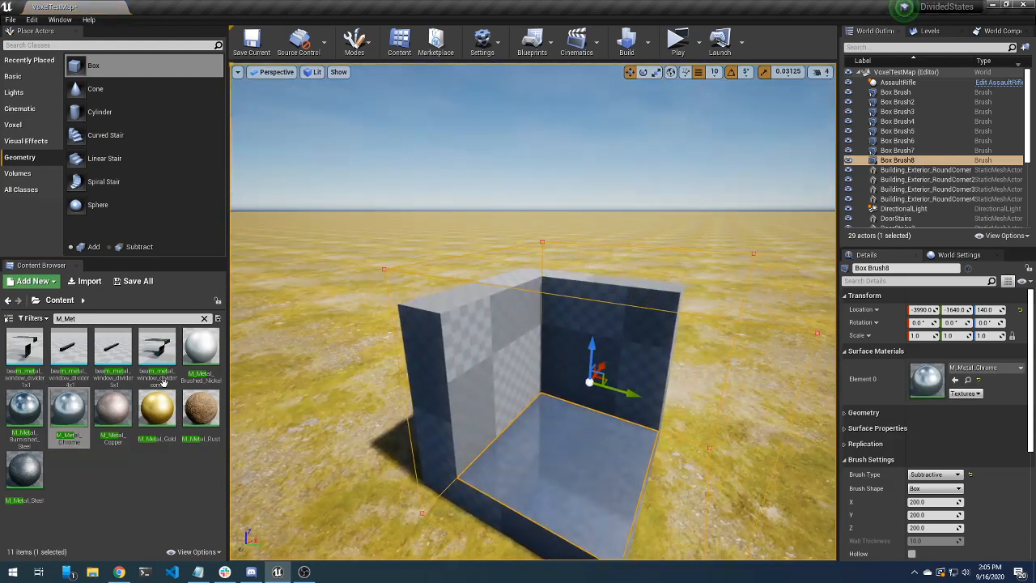
pyautogui.moveTo(65, 412); pyautogui.dragTo(484, 358)
pyautogui.moveTo(68, 411)
pyautogui.mouseDown()
pyautogui.moveTo(586, 364)
pyautogui.moveTo(532, 411)
pyautogui.mouseUp()
pyautogui.moveTo(532, 412)
pyautogui.mouseDown(button='right')
pyautogui.moveTo(716, 240)
pyautogui.moveTo(532, 408)
pyautogui.moveTo(536, 429)
pyautogui.moveTo(648, 429)
pyautogui.moveTo(538, 411)
pyautogui.moveTo(420, 424)
pyautogui.moveTo(373, 411)
pyautogui.moveTo(453, 397)
pyautogui.moveTo(364, 393)
pyautogui.mouseUp(button='right')
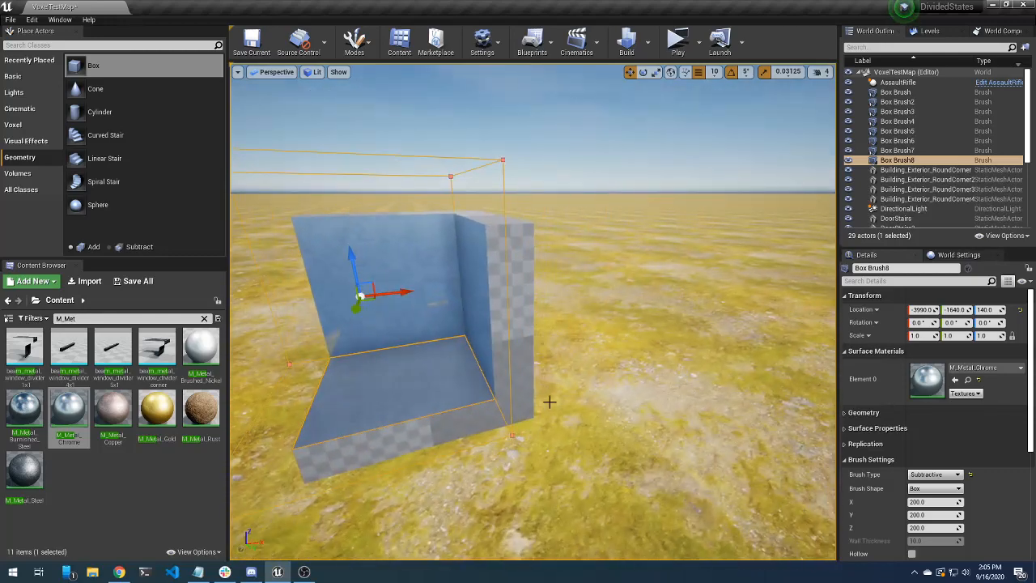
# Select the original additive box brush and assign M_Metal_Chrome as the surface material of its selected outer faces
pyautogui.click(504, 303)
pyautogui.click(516, 315)
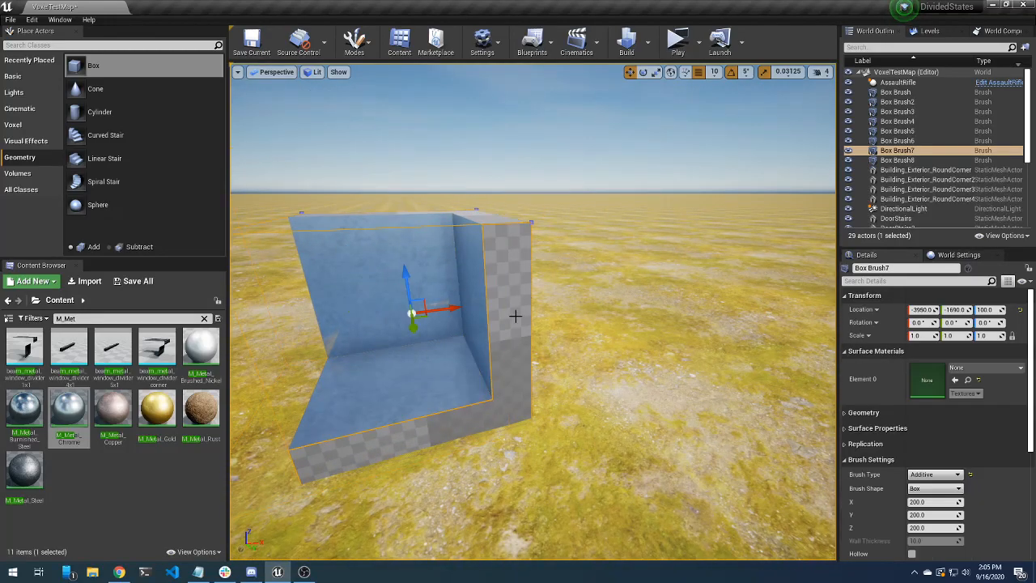
pyautogui.moveTo(440, 300)
pyautogui.mouseDown(button='right')
pyautogui.moveTo(490, 318)
pyautogui.moveTo(603, 312)
pyautogui.mouseUp(button='right')
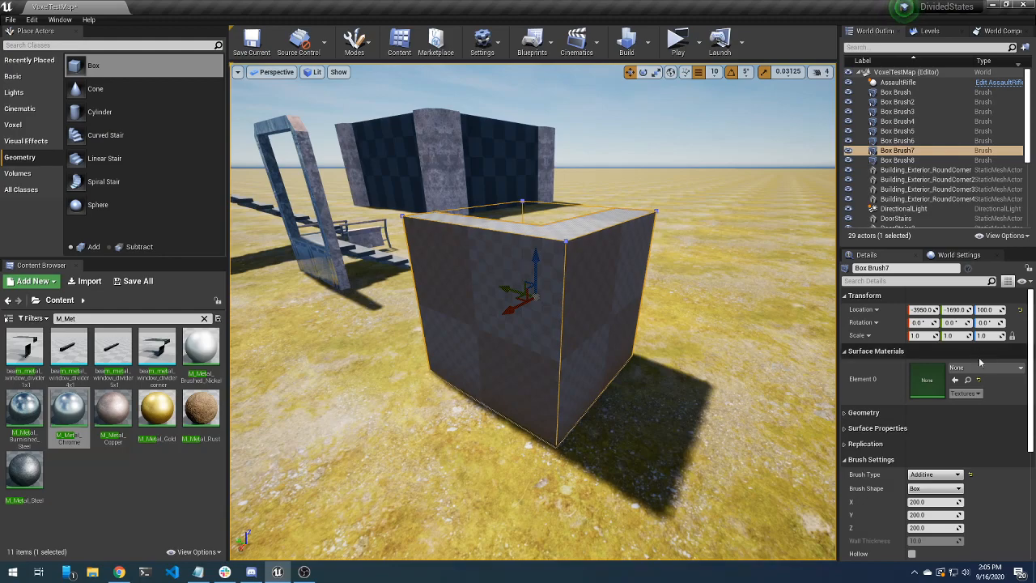
pyautogui.click(955, 381)
pyautogui.moveTo(732, 339); pyautogui.dragTo(722, 312, button='right')
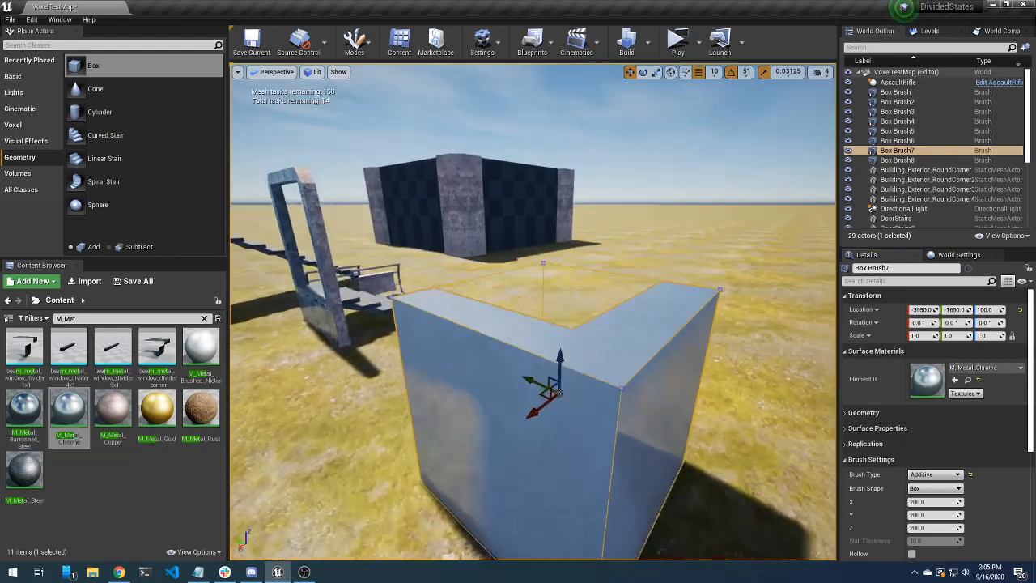
# Place an additive sphere brush with M_Metal_Chrome near the box at location -3600, -2020, 260, and pick one of its faces
pyautogui.moveTo(558, 324)
pyautogui.mouseDown(button='right')
pyautogui.moveTo(579, 353)
pyautogui.moveTo(518, 316)
pyautogui.moveTo(558, 324)
pyautogui.moveTo(555, 336)
pyautogui.moveTo(631, 338)
pyautogui.mouseUp(button='right')
pyautogui.moveTo(97, 204)
pyautogui.mouseDown()
pyautogui.moveTo(574, 301)
pyautogui.moveTo(589, 339)
pyautogui.mouseUp()
pyautogui.moveTo(589, 338)
pyautogui.mouseDown(button='right')
pyautogui.moveTo(598, 330)
pyautogui.moveTo(570, 275)
pyautogui.moveTo(428, 286)
pyautogui.moveTo(603, 288)
pyautogui.moveTo(556, 296)
pyautogui.mouseUp(button='right')
pyautogui.rightClick(554, 296)
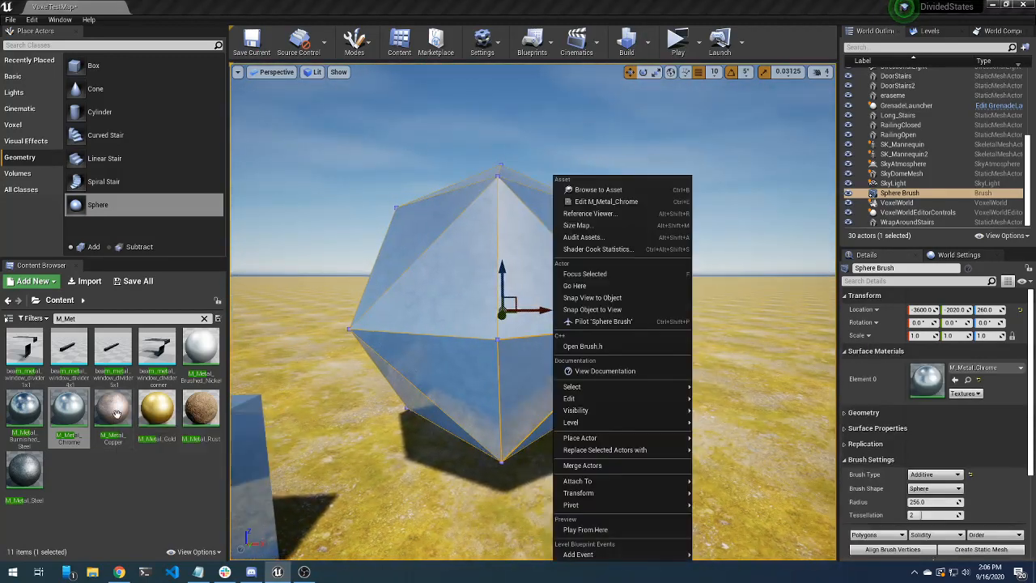
pyautogui.click(83, 479)
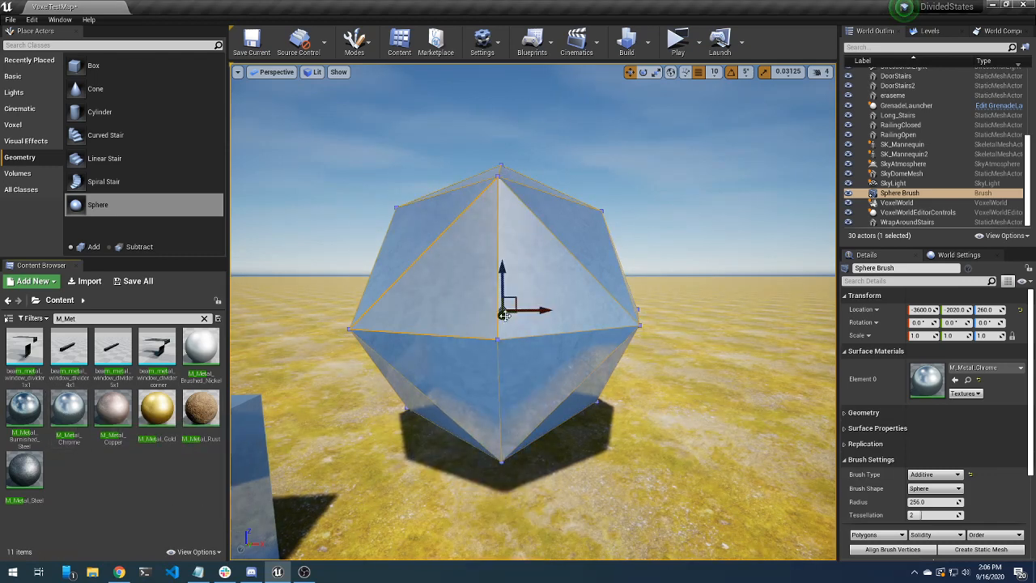
pyautogui.click(553, 264)
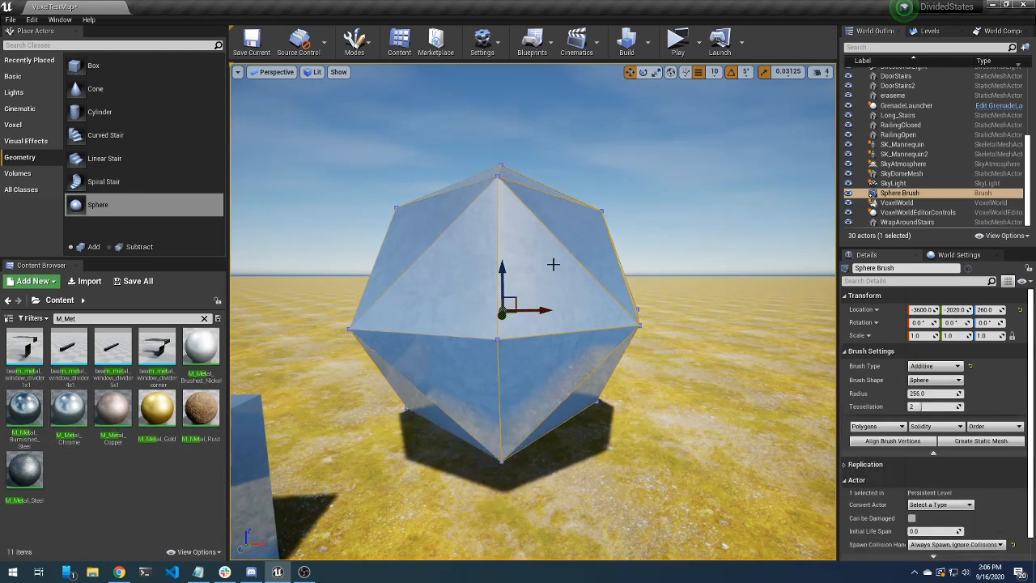
# Delete the sphere brush from the level
pyautogui.moveTo(572, 310)
pyautogui.mouseDown(button='right')
pyautogui.moveTo(544, 318)
pyautogui.moveTo(487, 307)
pyautogui.moveTo(283, 336)
pyautogui.moveTo(340, 333)
pyautogui.moveTo(453, 372)
pyautogui.moveTo(534, 295)
pyautogui.moveTo(510, 243)
pyautogui.mouseUp(button='right')
pyautogui.click(559, 160)
pyautogui.press('Delete')
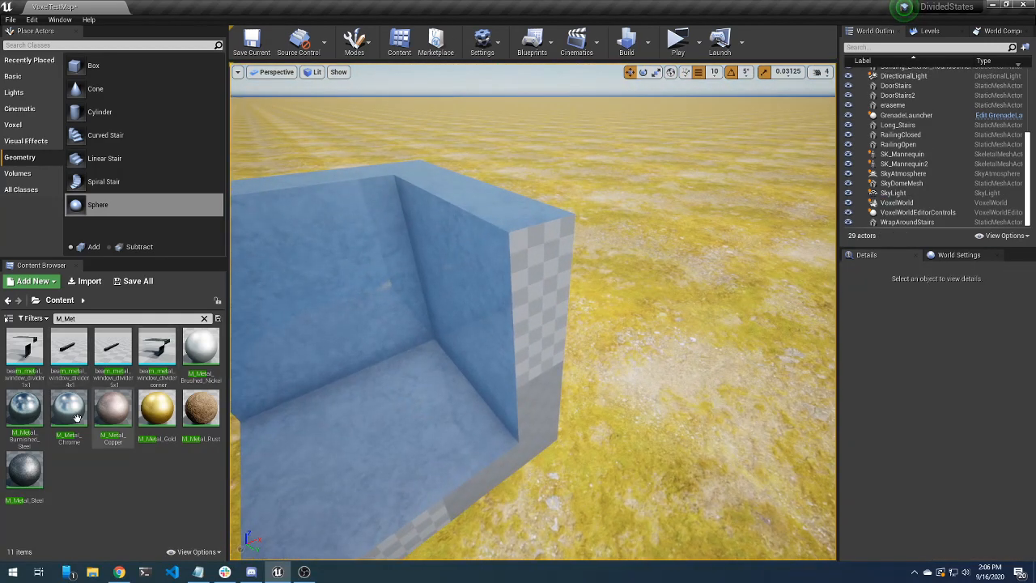
# Apply M_Metal_Chrome to the remaining checkered faces of the carved box, including its edge strips and underside
pyautogui.moveTo(76, 418); pyautogui.dragTo(536, 323)
pyautogui.moveTo(536, 324); pyautogui.dragTo(688, 307, button='right')
pyautogui.moveTo(75, 410); pyautogui.dragTo(524, 389)
pyautogui.moveTo(524, 389); pyautogui.dragTo(619, 219, button='right')
pyautogui.moveTo(71, 416); pyautogui.dragTo(530, 345)
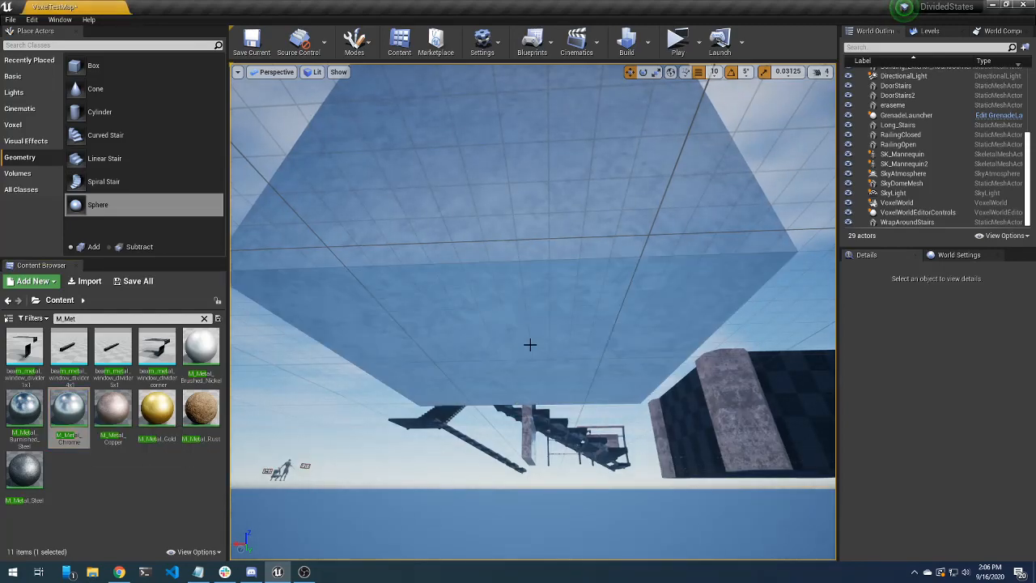
pyautogui.moveTo(530, 345); pyautogui.dragTo(522, 381, button='right')
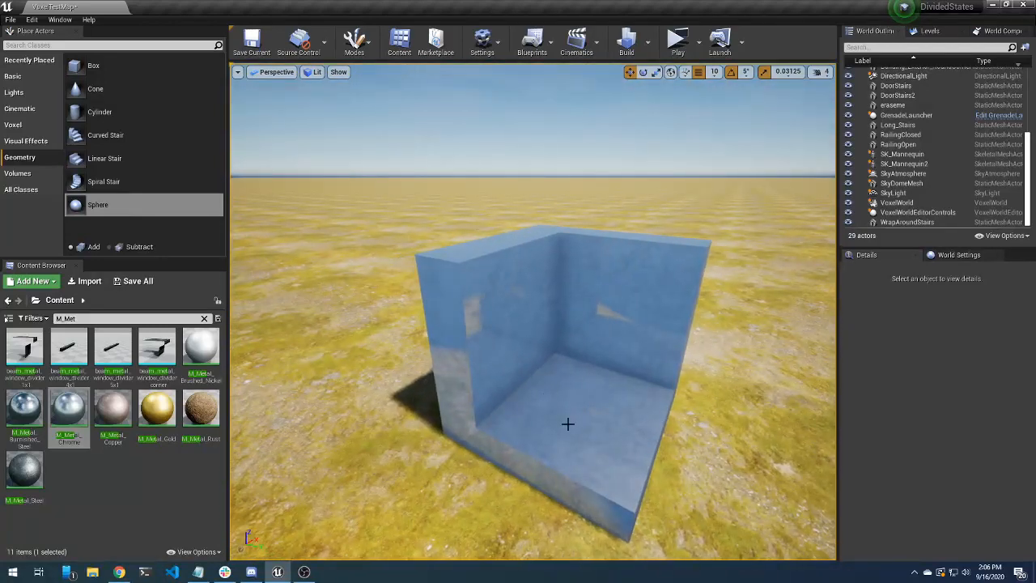
# Select the subtractive box brush and the original additive box brush together
pyautogui.click(523, 381)
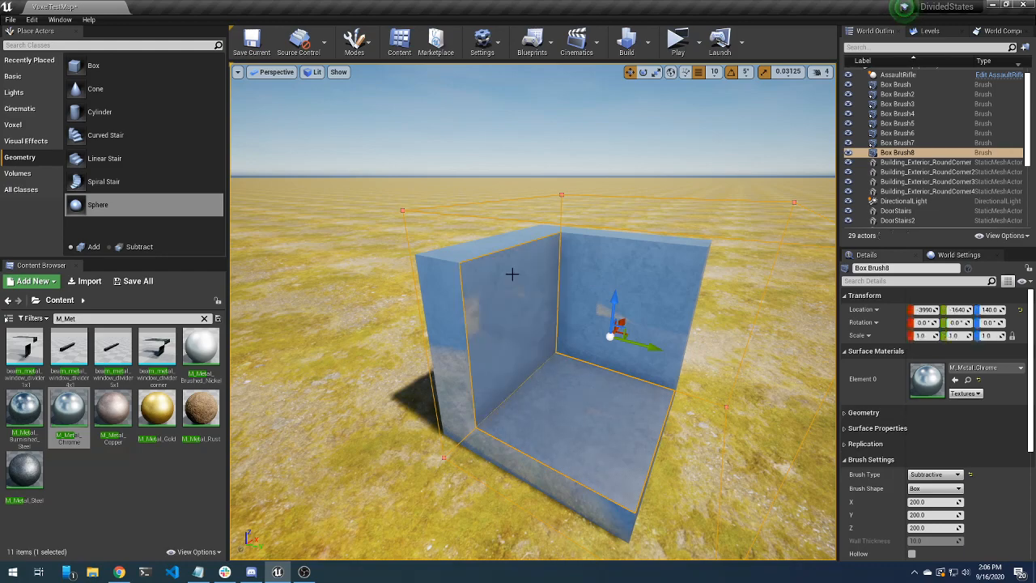
pyautogui.moveTo(550, 322); pyautogui.dragTo(479, 314, button='right')
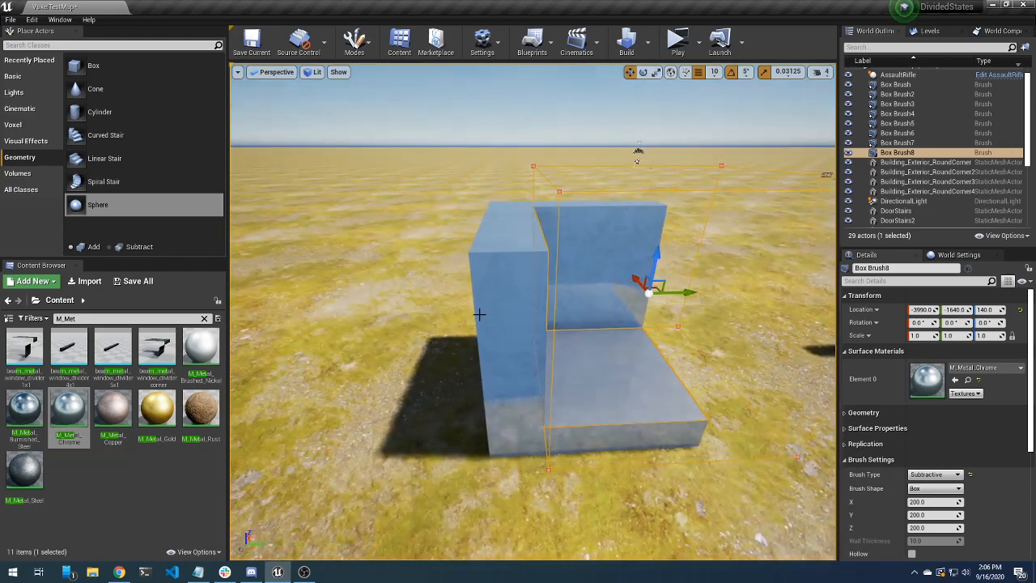
pyautogui.keyDown('ctrl'); pyautogui.click(595, 374); pyautogui.keyUp('ctrl')
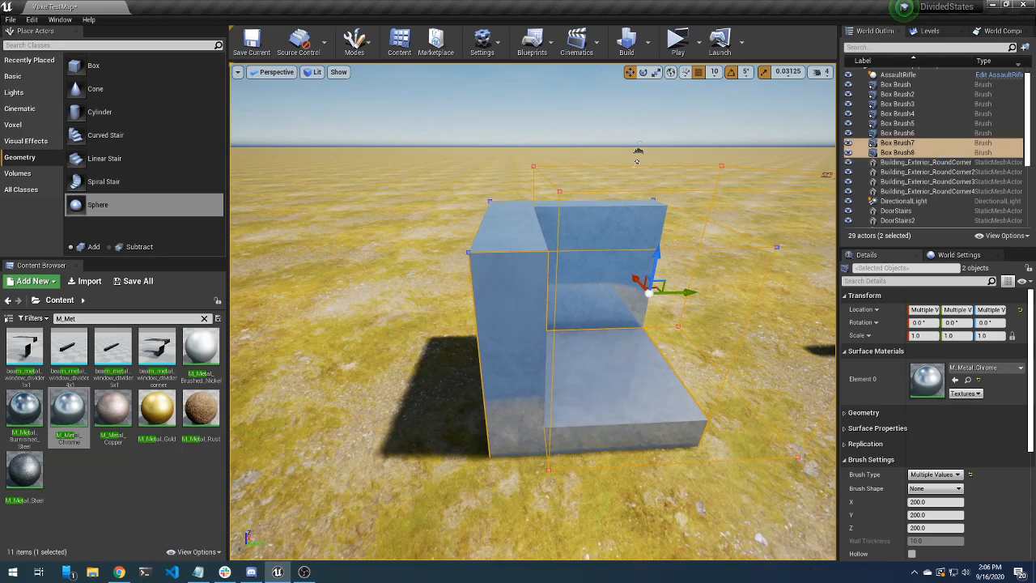
pyautogui.moveTo(638, 287); pyautogui.dragTo(586, 305, button='right')
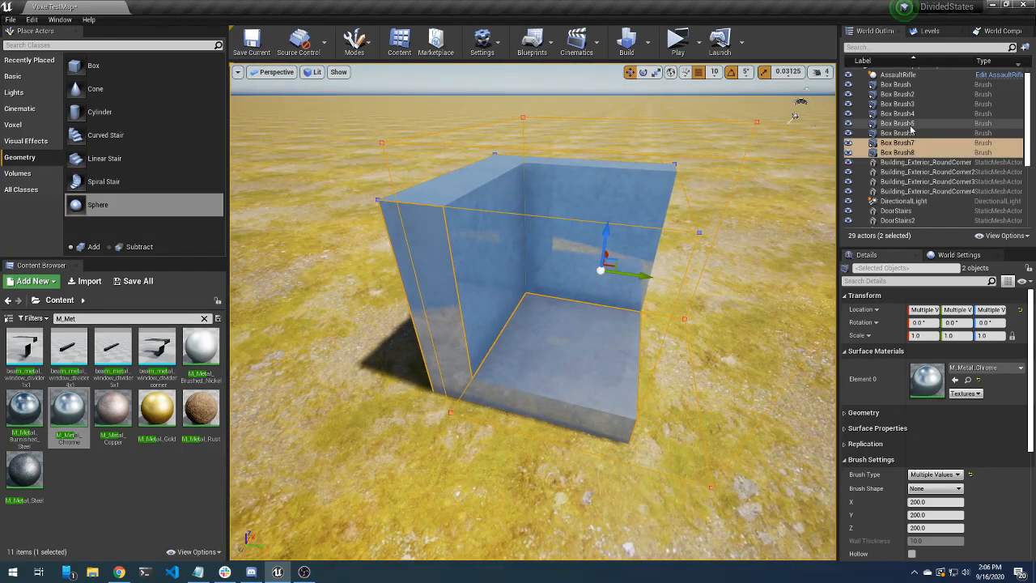
pyautogui.scroll(1, 911, 130)
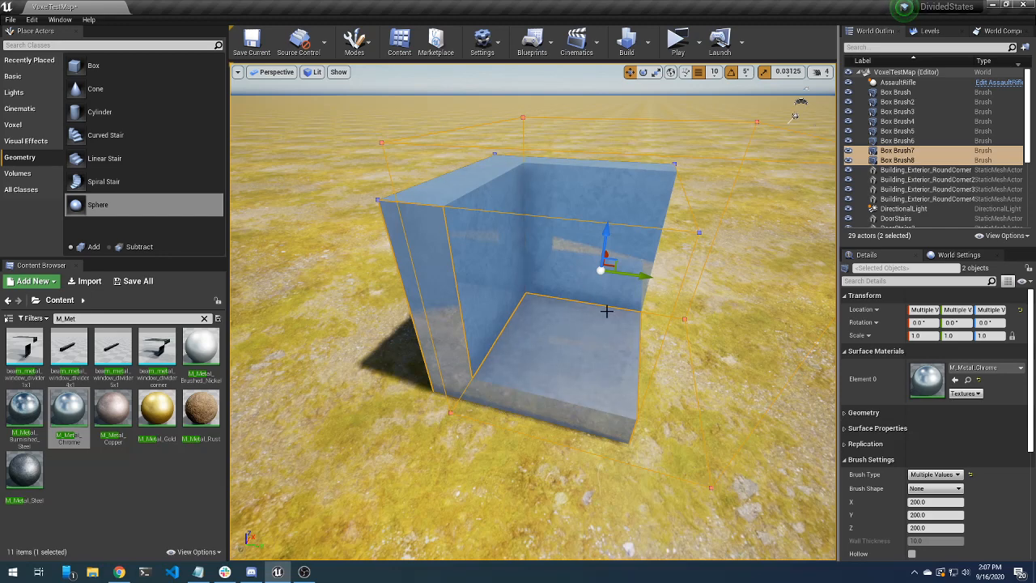
# Convert the two selected brushes into a static mesh named ChromeCorner in the BuildingComponents folder
pyautogui.scroll(-3, 927, 441)
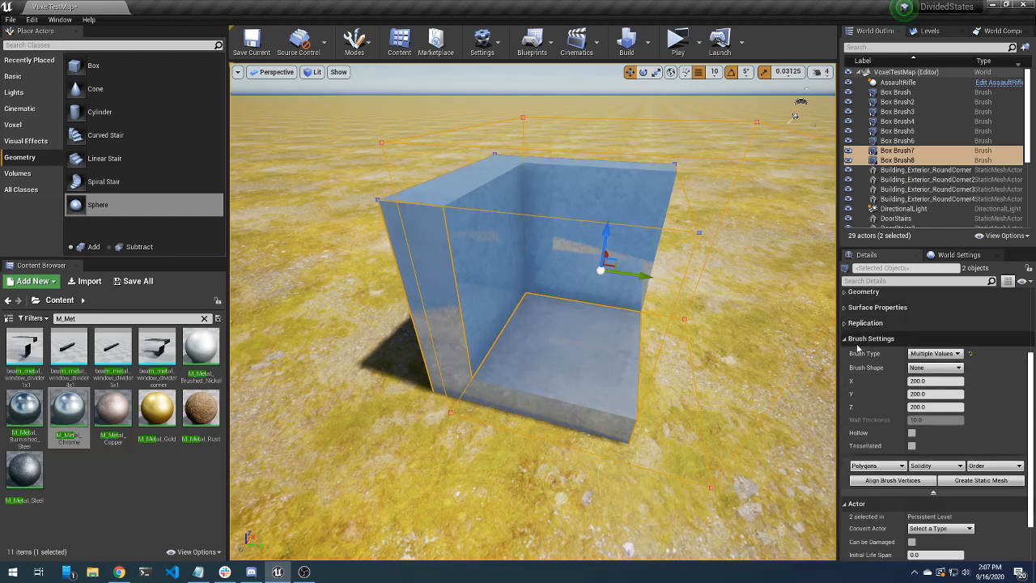
pyautogui.click(934, 493)
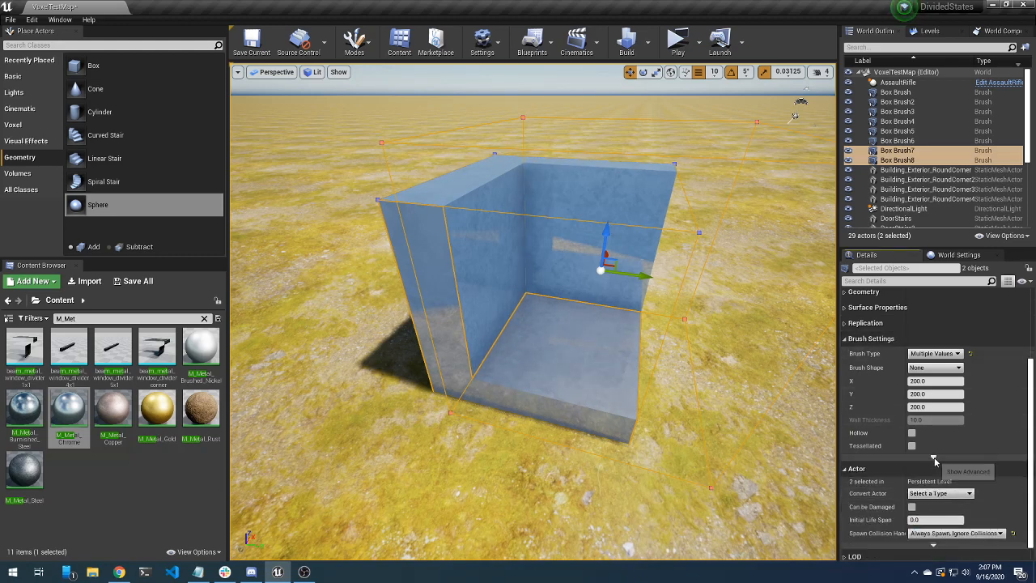
pyautogui.click(934, 458)
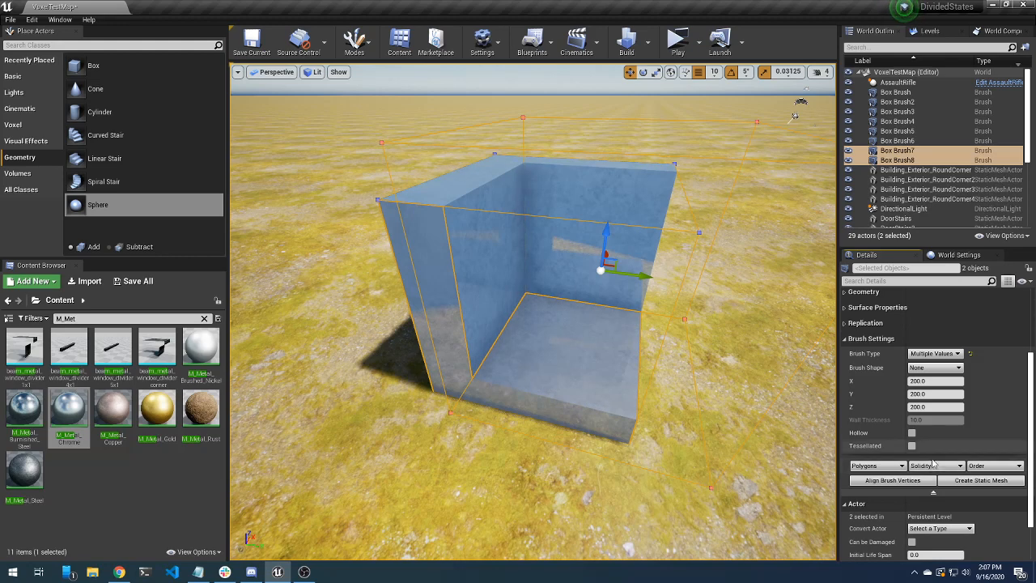
pyautogui.click(977, 480)
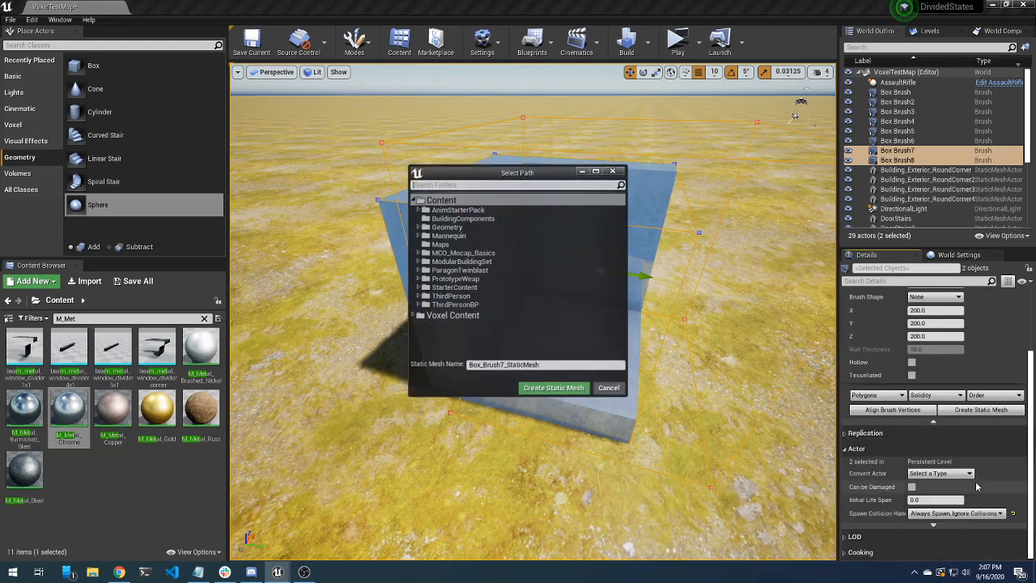
pyautogui.click(463, 219)
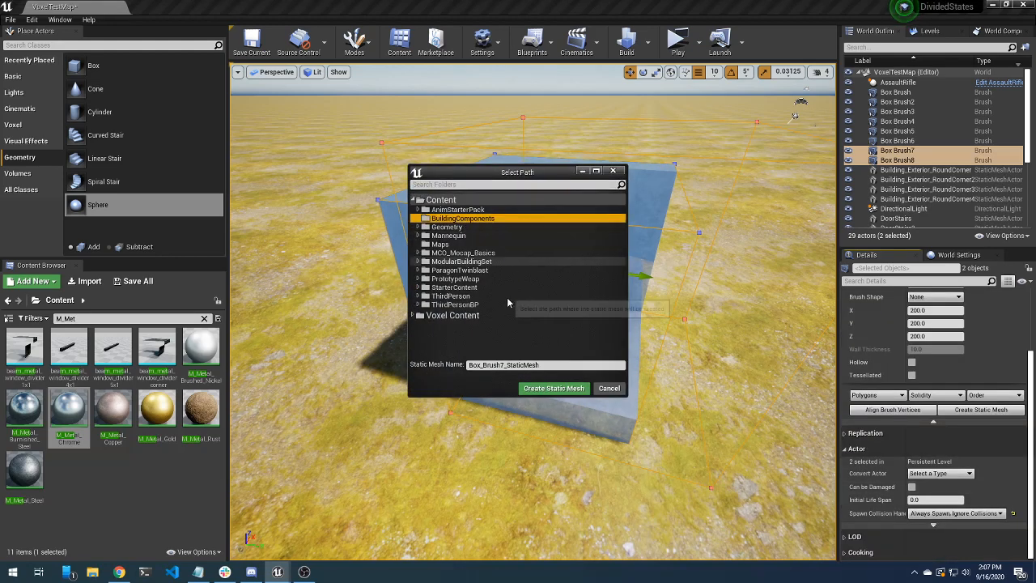
pyautogui.click(506, 365)
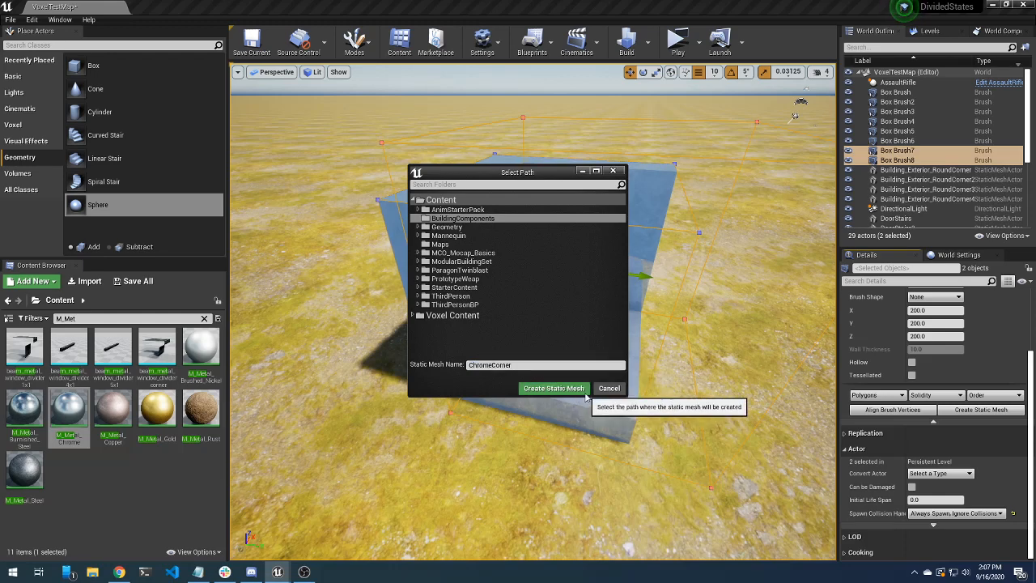
pyautogui.click(580, 389)
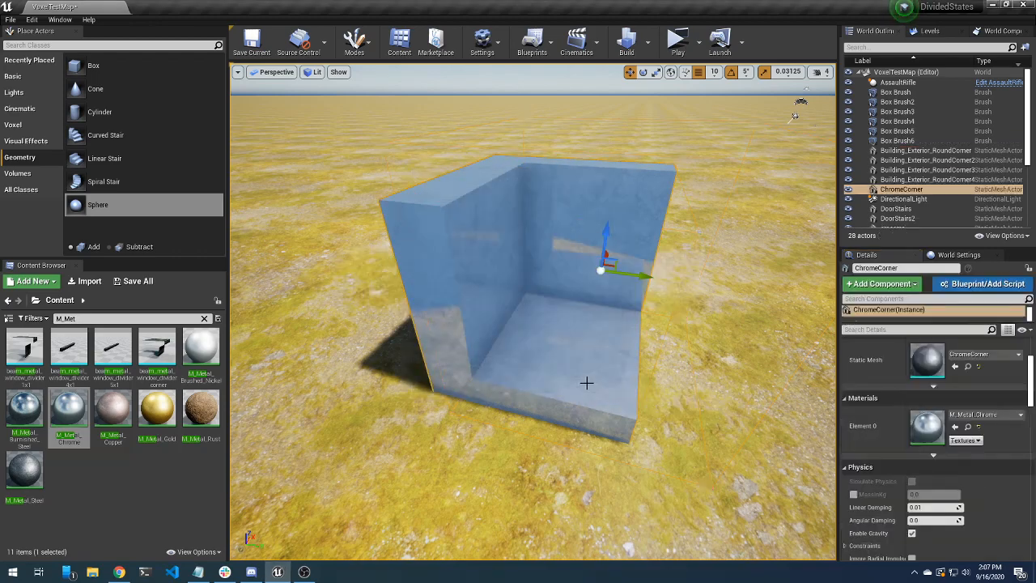
# Clear the asset search and open the ChromeCorner mesh from the BuildingComponents folder in the mesh editor
pyautogui.click(204, 320)
pyautogui.doubleClick(69, 350)
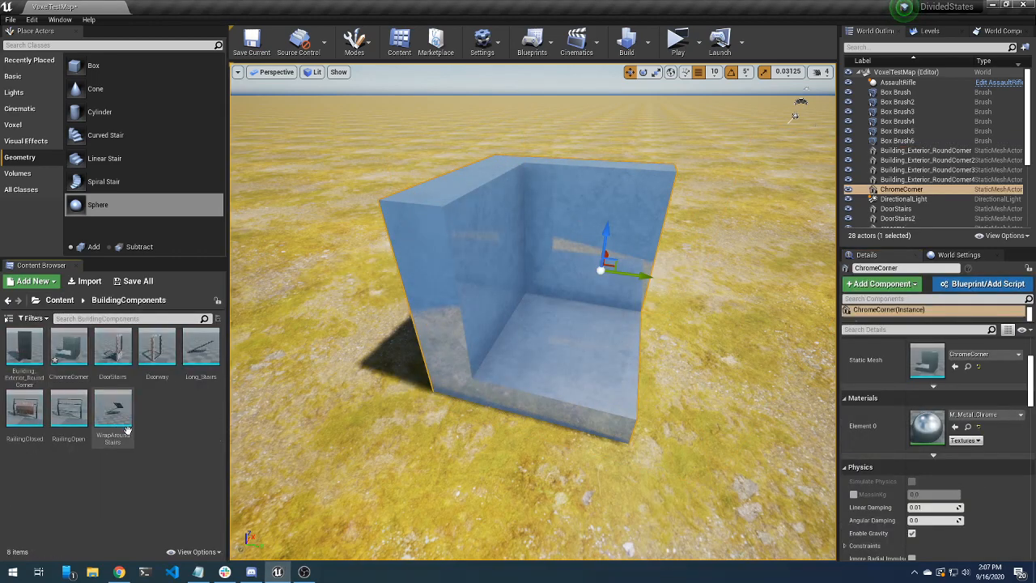
pyautogui.moveTo(396, 400); pyautogui.dragTo(492, 364, button='right')
pyautogui.press('a')
pyautogui.doubleClick(70, 346)
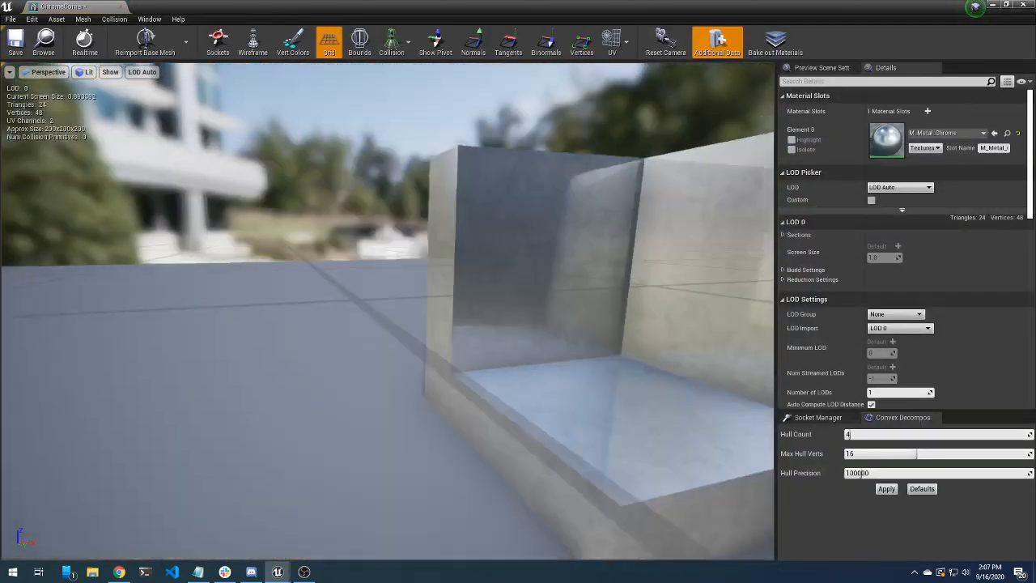
# Dock the ChromeCorner mesh editor alongside the level and save the mesh
pyautogui.press('s')
pyautogui.moveTo(388, 323); pyautogui.dragTo(542, 327, button='right')
pyautogui.press('a')
pyautogui.press('e')
pyautogui.moveTo(485, 253)
pyautogui.mouseDown(button='right')
pyautogui.moveTo(495, 261)
pyautogui.moveTo(485, 267)
pyautogui.moveTo(486, 253)
pyautogui.mouseUp(button='right')
pyautogui.press('d')
pyautogui.press('w')
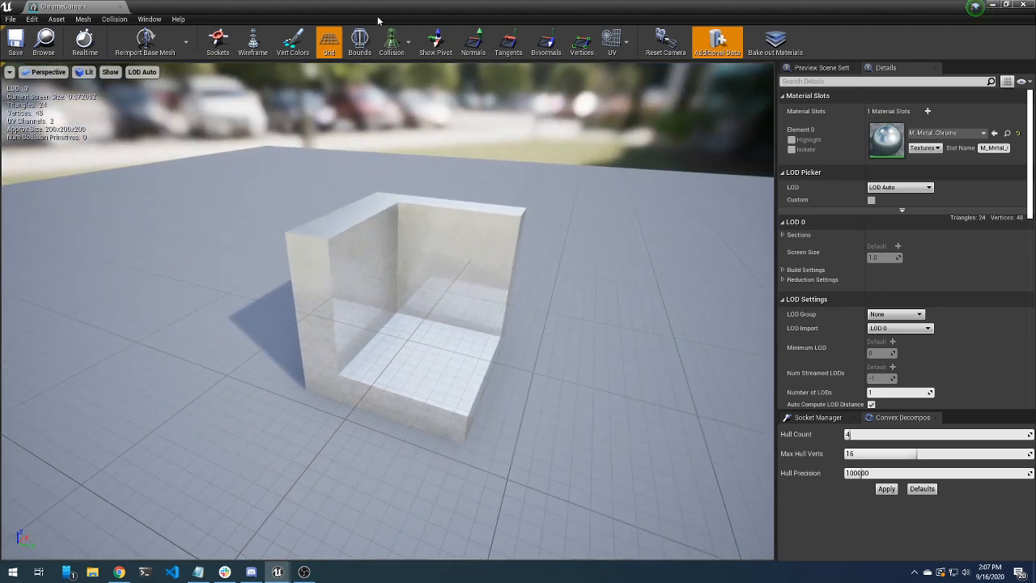
pyautogui.moveTo(106, 6); pyautogui.dragTo(439, 7)
pyautogui.click(15, 44)
# Return to the level, play it to run the character into the ChromeCorner mesh as a collision test, and end the session
pyautogui.click(76, 7)
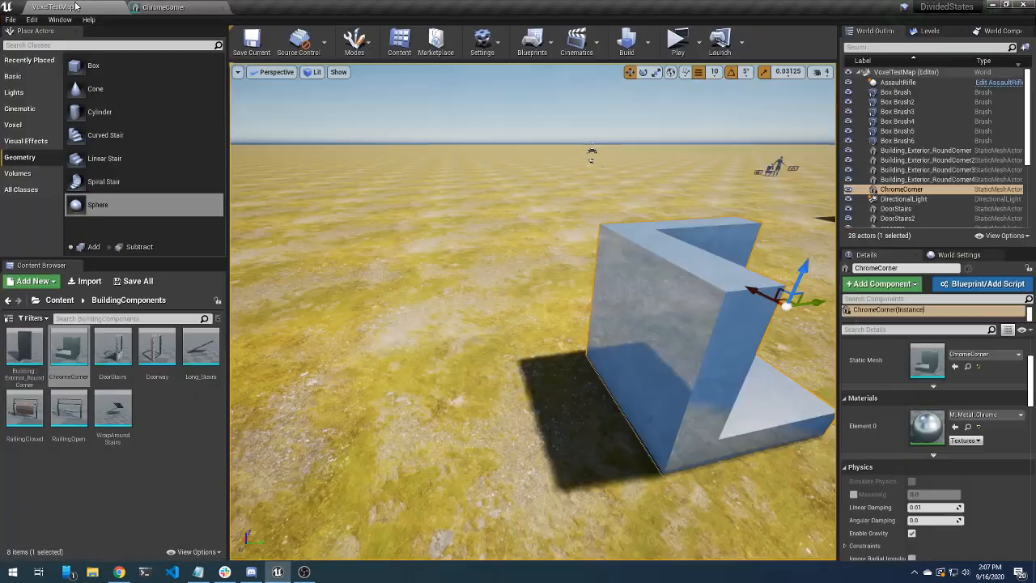
pyautogui.click(679, 45)
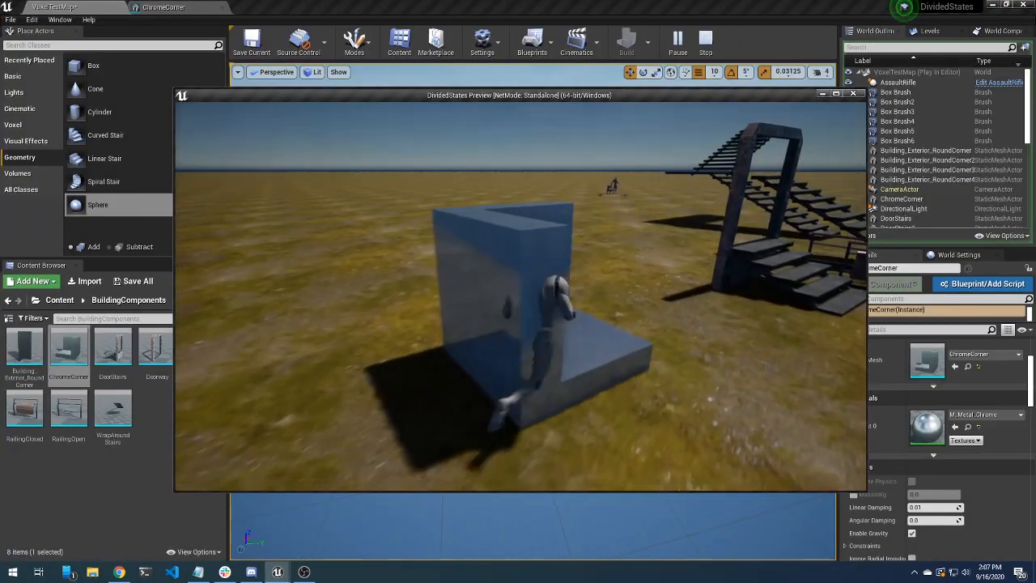
pyautogui.press('Escape')
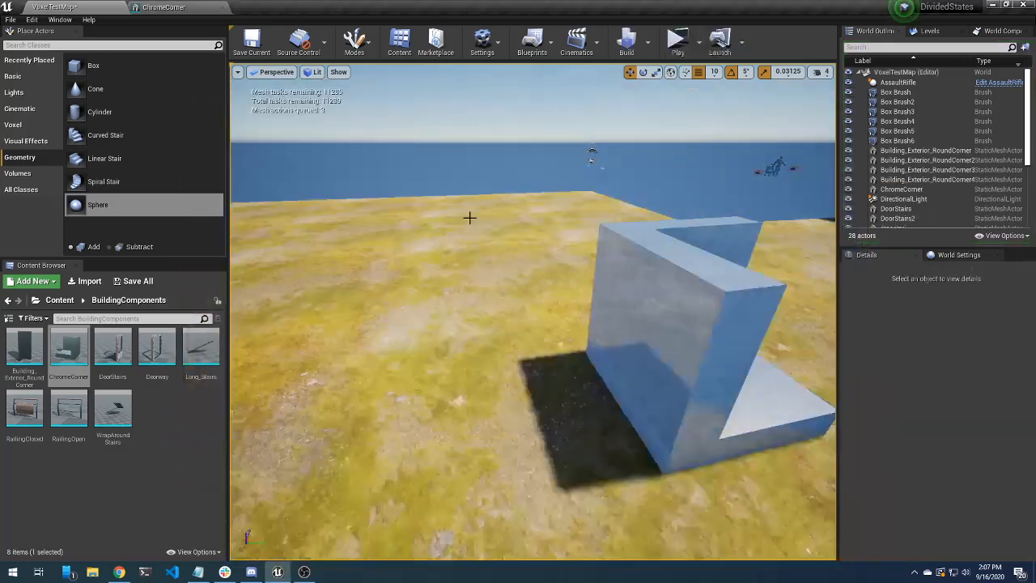
# In the ChromeCorner mesh editor, add a 26DOP simplified collision to the mesh and save the asset
pyautogui.click(186, 8)
pyautogui.moveTo(433, 335); pyautogui.dragTo(522, 320, button='right')
pyautogui.click(121, 20)
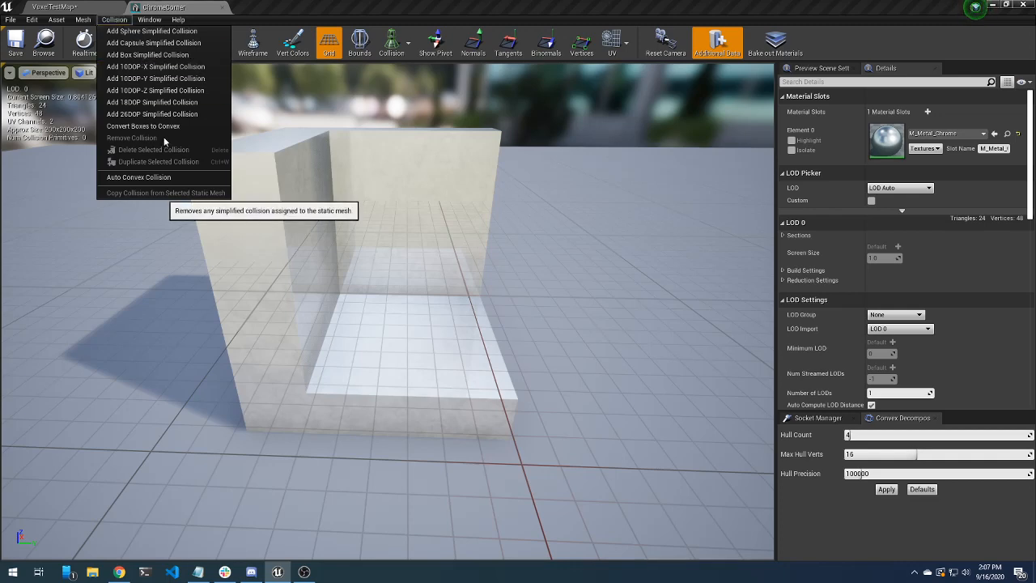
pyautogui.click(174, 115)
pyautogui.moveTo(313, 232); pyautogui.dragTo(380, 235, button='right')
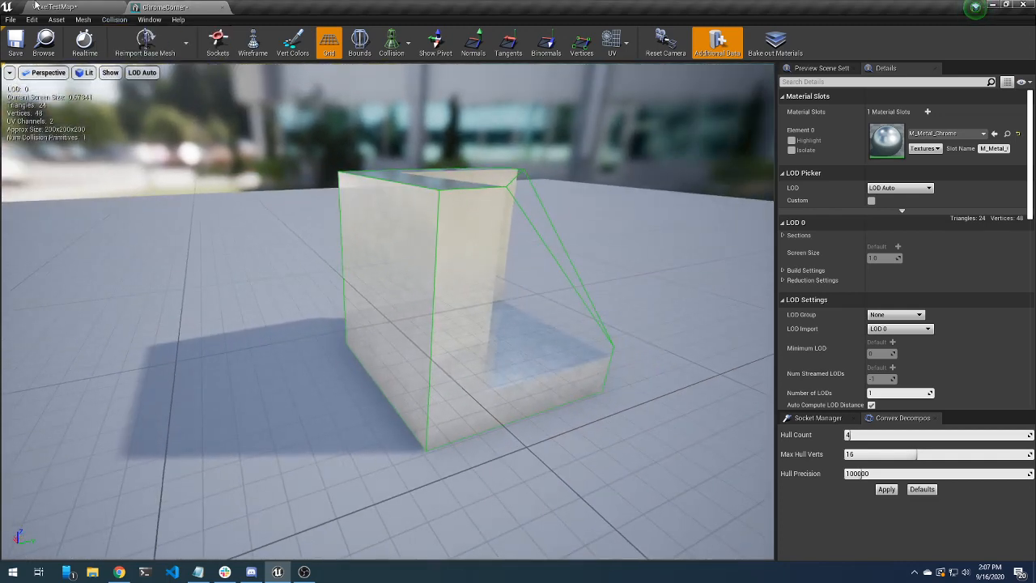
pyautogui.moveTo(502, 225); pyautogui.dragTo(405, 224, button='right')
pyautogui.moveTo(425, 170)
pyautogui.mouseDown(button='right')
pyautogui.moveTo(401, 171)
pyautogui.moveTo(453, 168)
pyautogui.moveTo(425, 170)
pyautogui.mouseUp(button='right')
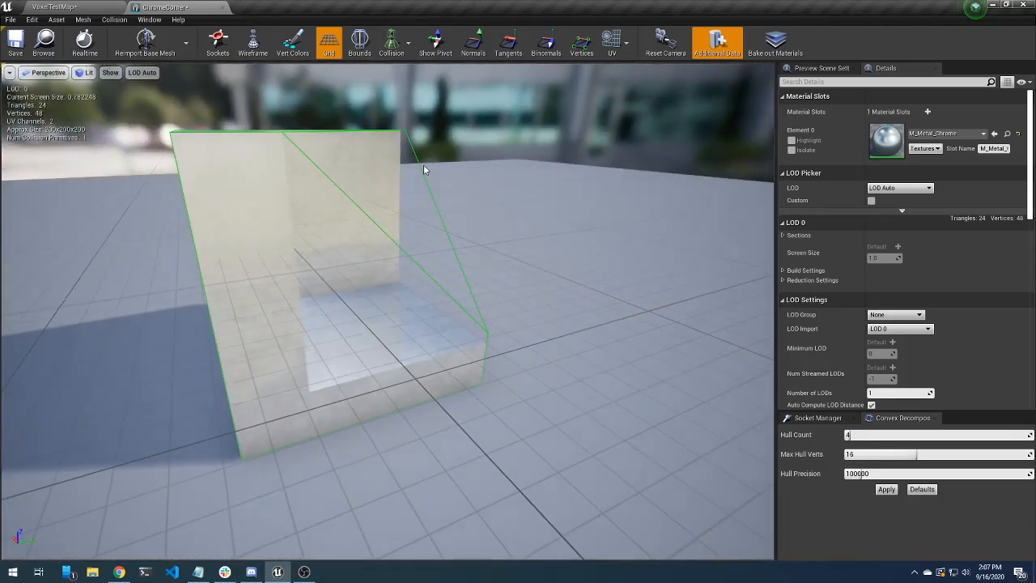
pyautogui.moveTo(497, 241); pyautogui.dragTo(481, 232, button='right')
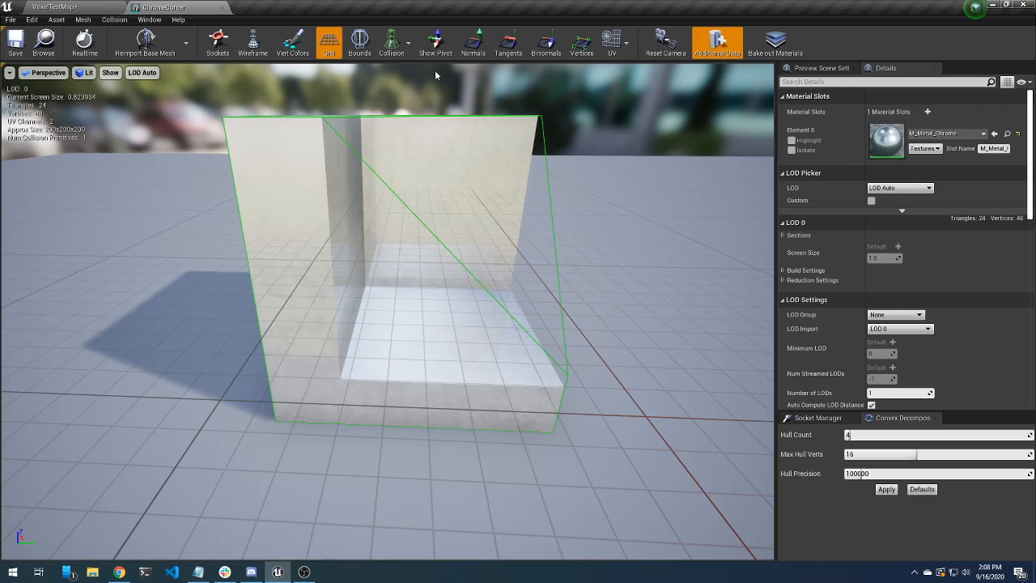
# Play the level to run and jump the character against the inside of the ChromeCorner mesh, and end the session
pyautogui.click(126, 6)
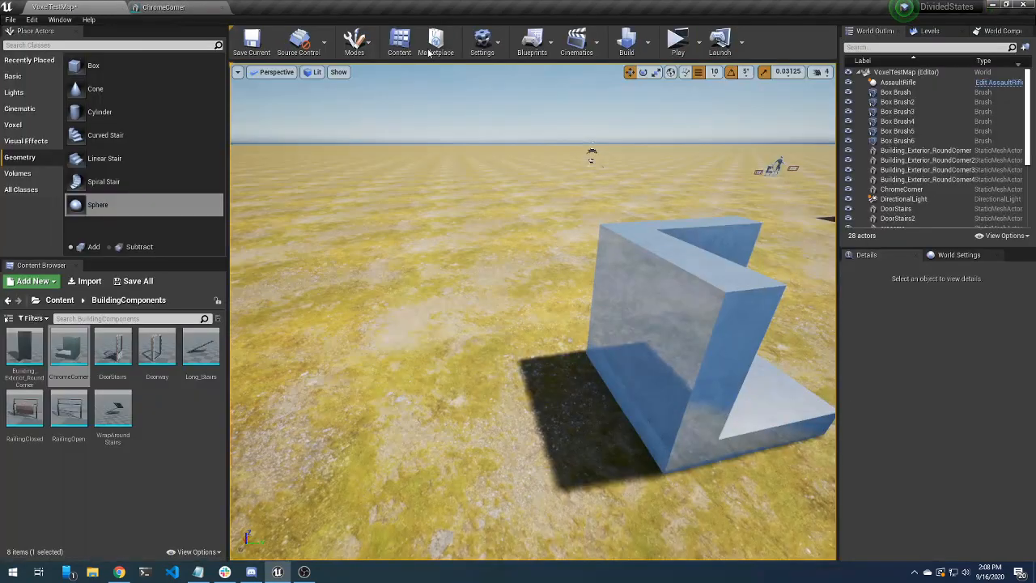
pyautogui.click(677, 39)
pyautogui.click(539, 250)
pyautogui.press('d')
pyautogui.press('w')
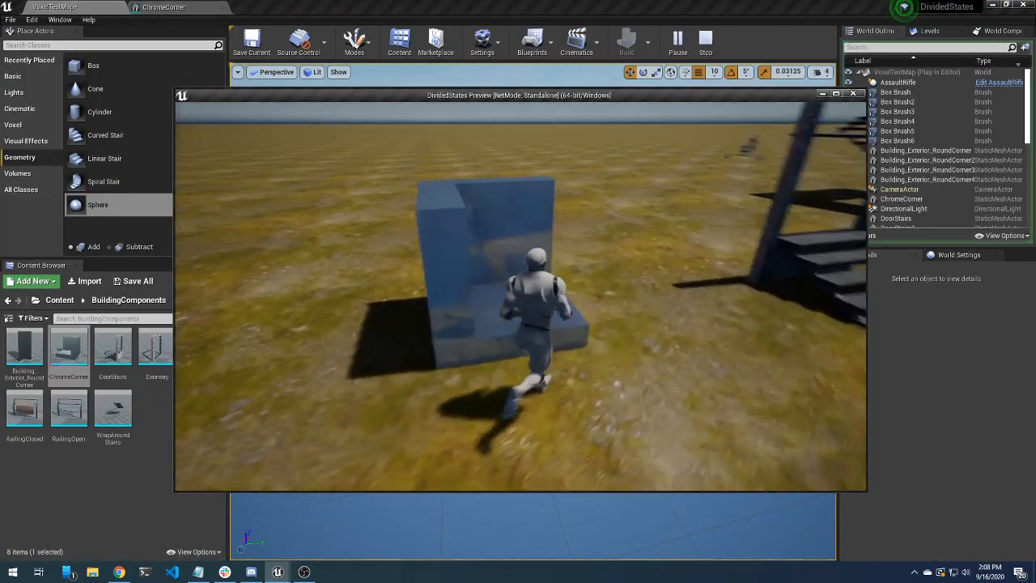
pyautogui.press('space')
pyautogui.press('s')
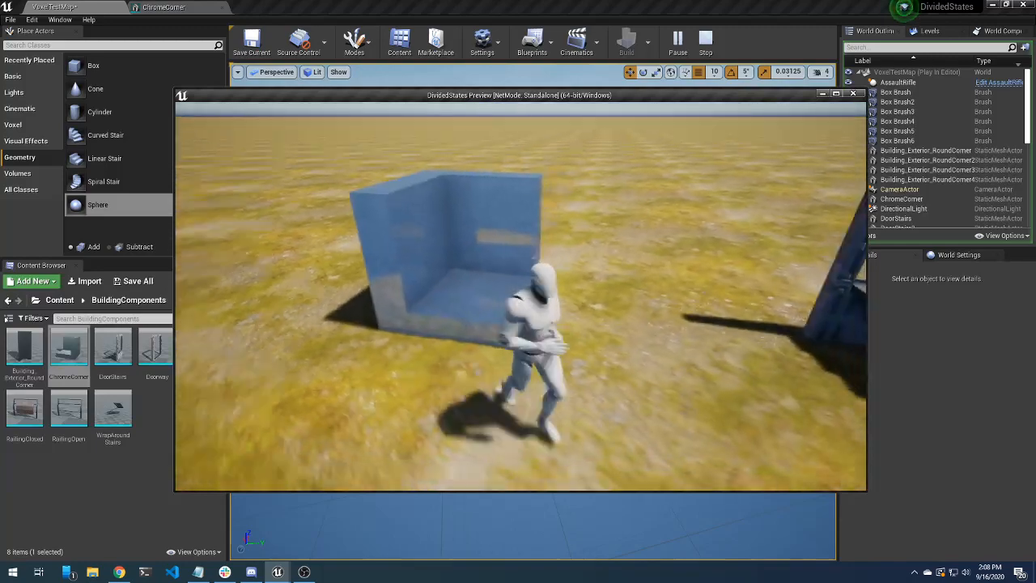
pyautogui.press('a')
pyautogui.press('Escape')
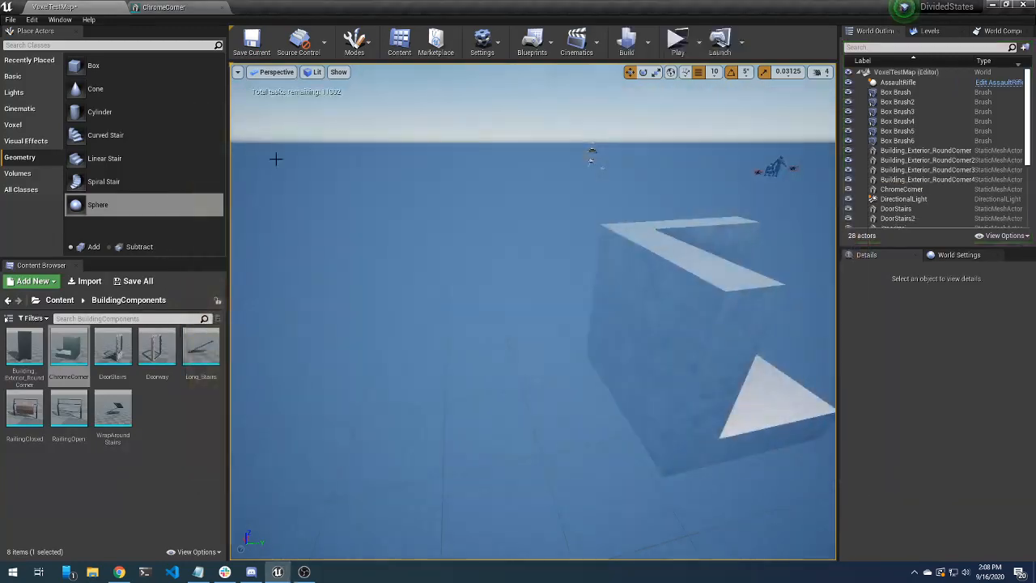
# Return to the ChromeCorner mesh editor and examine from several angles how the 26DOP collision hull spans the open corner
pyautogui.click(162, 7)
pyautogui.moveTo(397, 238); pyautogui.dragTo(344, 121)
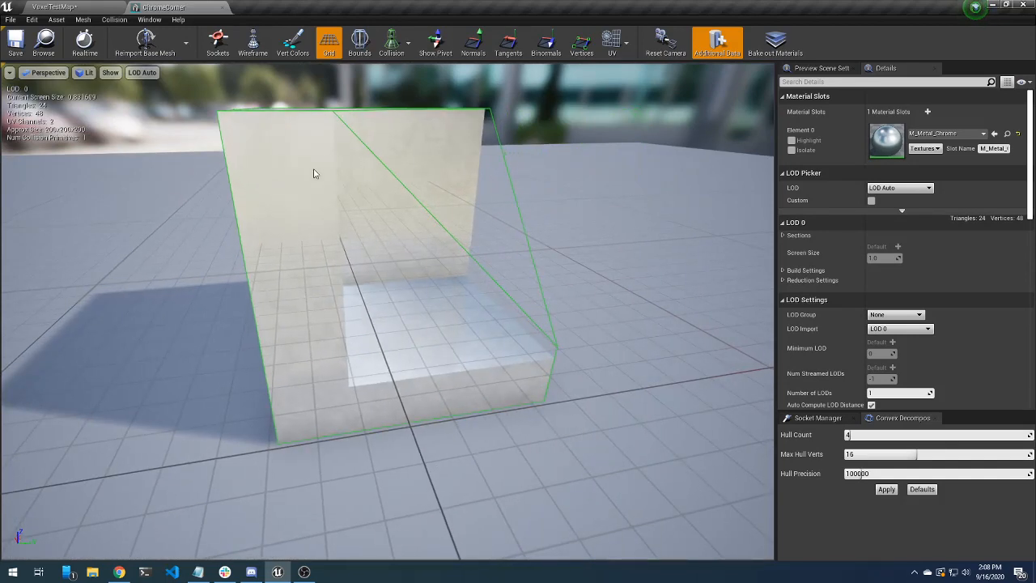
pyautogui.moveTo(483, 278); pyautogui.dragTo(464, 210)
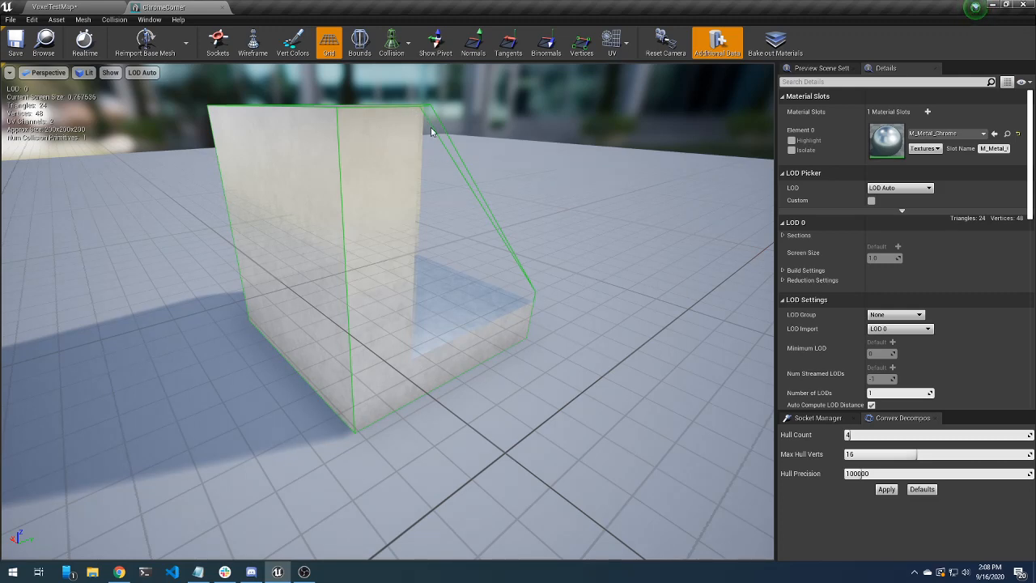
pyautogui.moveTo(474, 220); pyautogui.dragTo(404, 199, button='right')
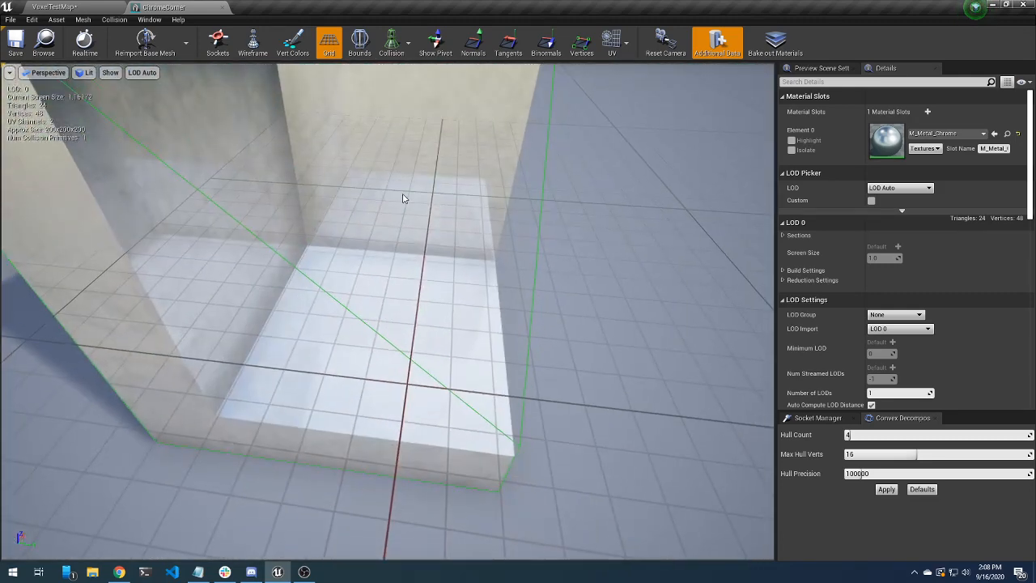
pyautogui.press('s')
pyautogui.moveTo(501, 246); pyautogui.dragTo(497, 243, button='right')
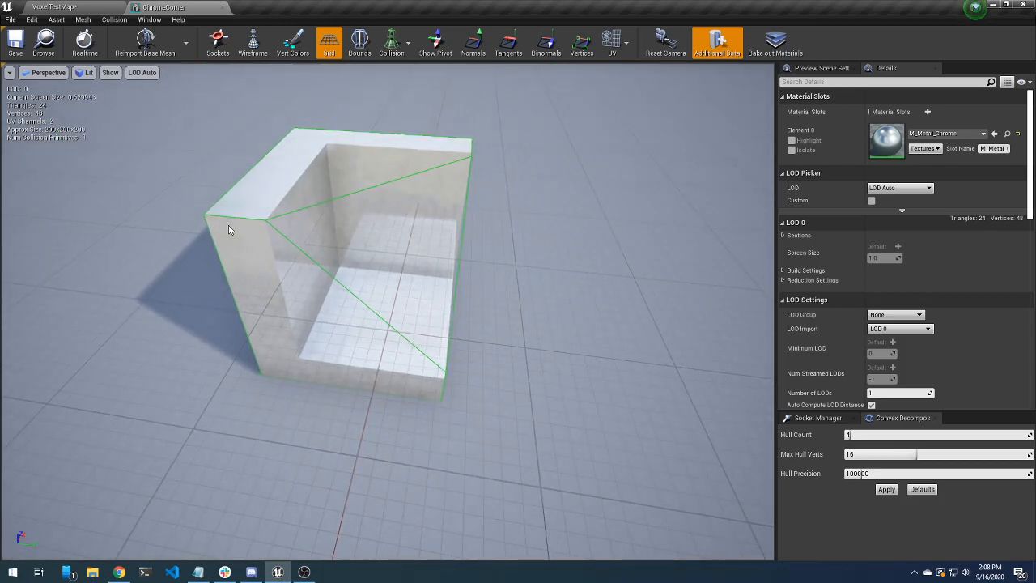
pyautogui.moveTo(365, 252); pyautogui.dragTo(367, 250, button='right')
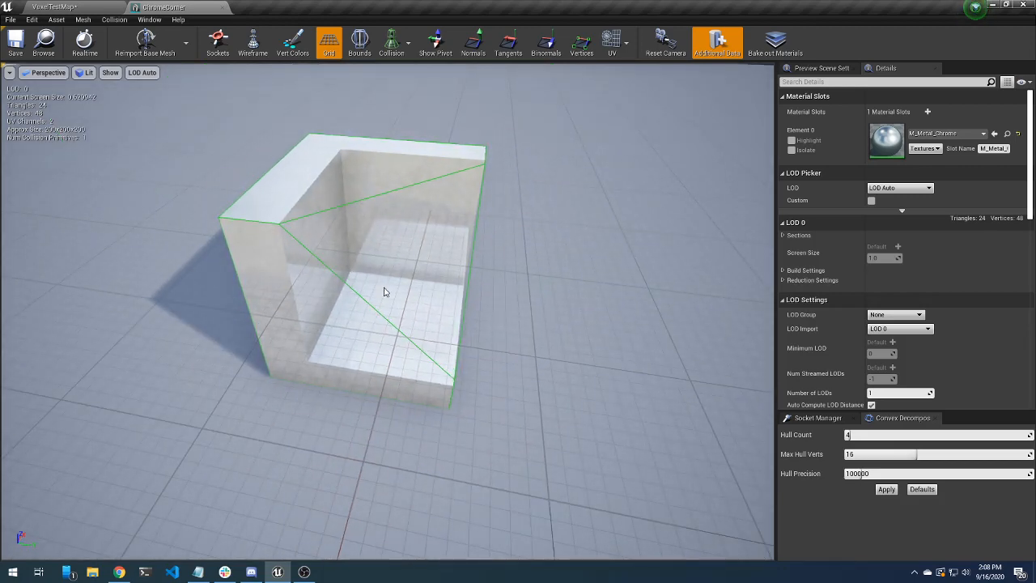
# Generate auto convex collision for the mesh with hull count 4, max hull verts 16 and hull precision 100000
pyautogui.click(114, 19)
pyautogui.click(159, 180)
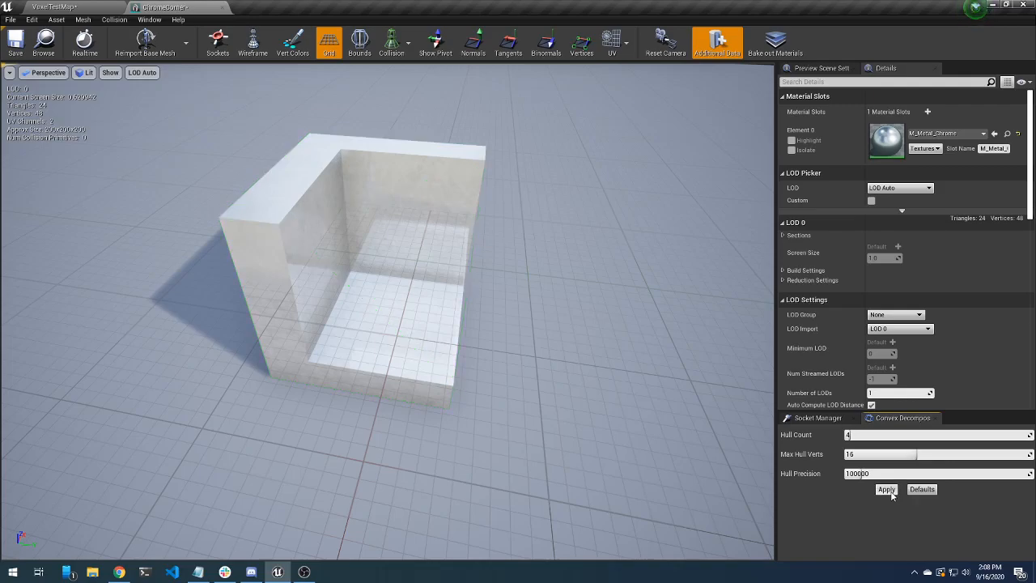
pyautogui.moveTo(480, 295); pyautogui.dragTo(322, 232, button='right')
# Regenerate the convex collision with hull count 30 and max hull verts 26, and inspect it up close
pyautogui.moveTo(858, 434); pyautogui.dragTo(888, 435)
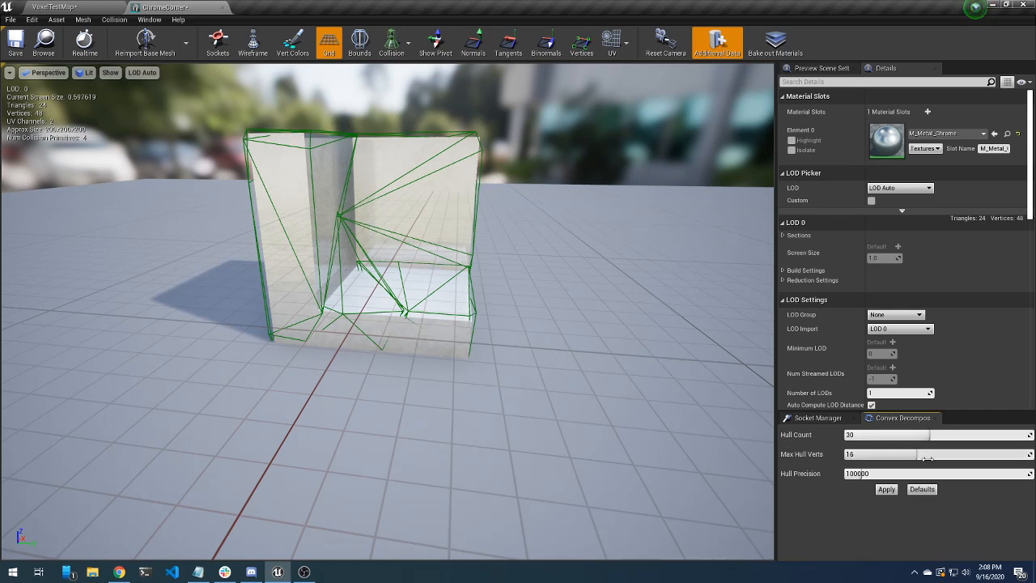
pyautogui.moveTo(845, 454); pyautogui.dragTo(915, 454)
pyautogui.click(885, 491)
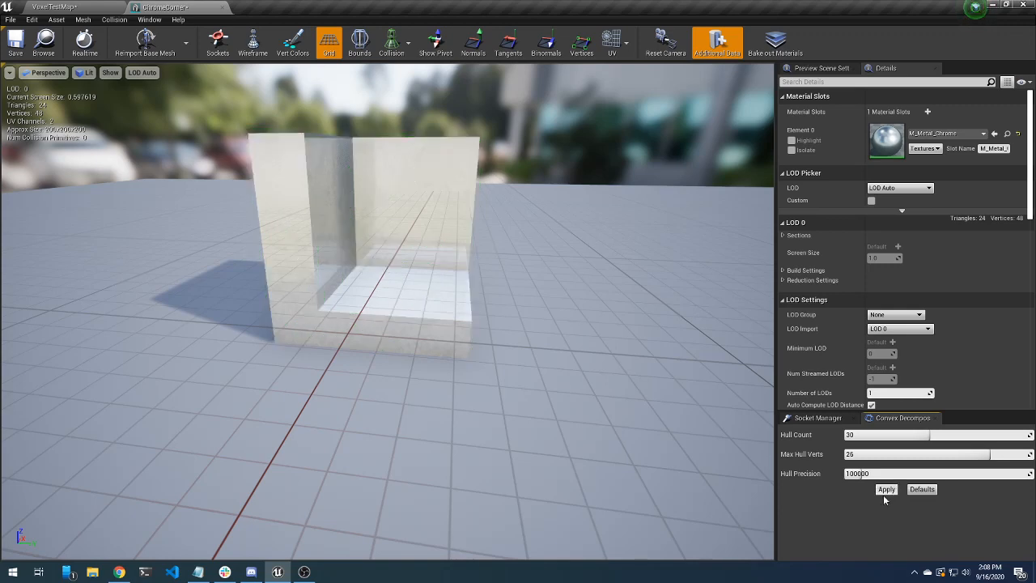
pyautogui.moveTo(469, 275); pyautogui.dragTo(468, 253, button='right')
pyautogui.press('w')
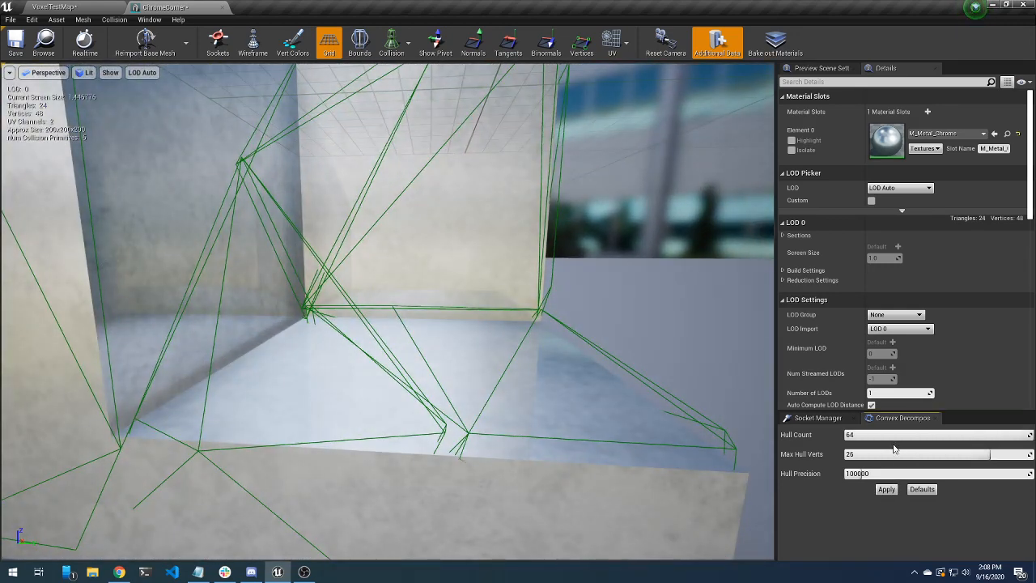
# Regenerate the convex collision with hull count 64 and max hull verts 32, and lower those two settings to 18 and 12
pyautogui.moveTo(894, 449); pyautogui.dragTo(955, 449)
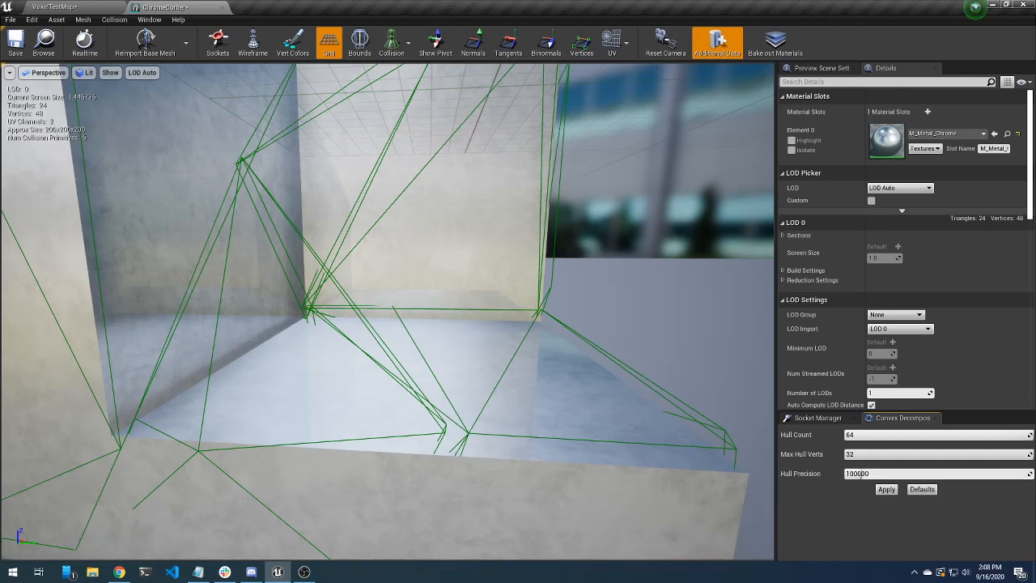
pyautogui.click(886, 492)
pyautogui.moveTo(439, 319); pyautogui.dragTo(487, 302, button='right')
pyautogui.moveTo(891, 437); pyautogui.dragTo(866, 437)
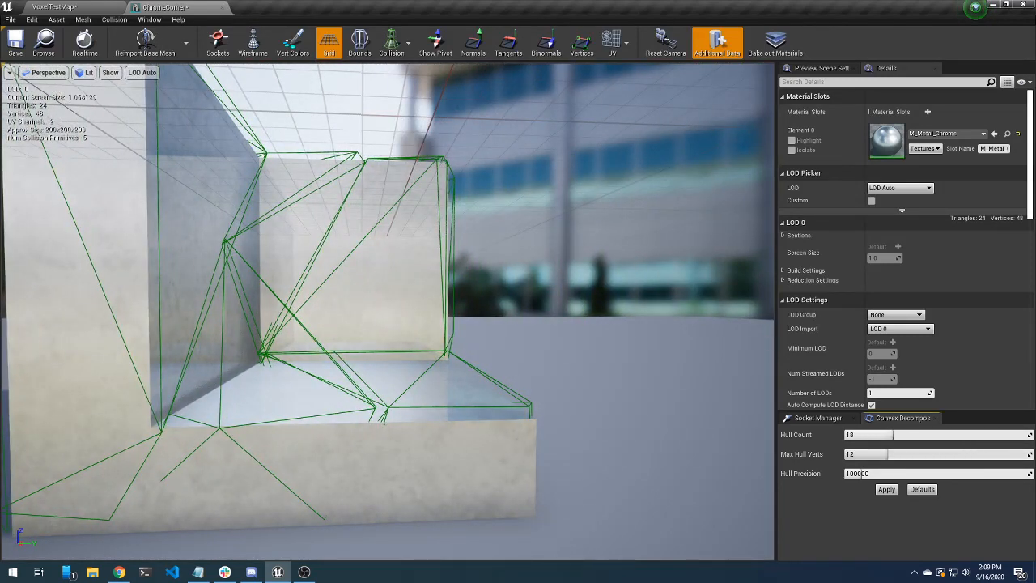
# Remove all simplified collision from the ChromeCorner mesh
pyautogui.click(114, 19)
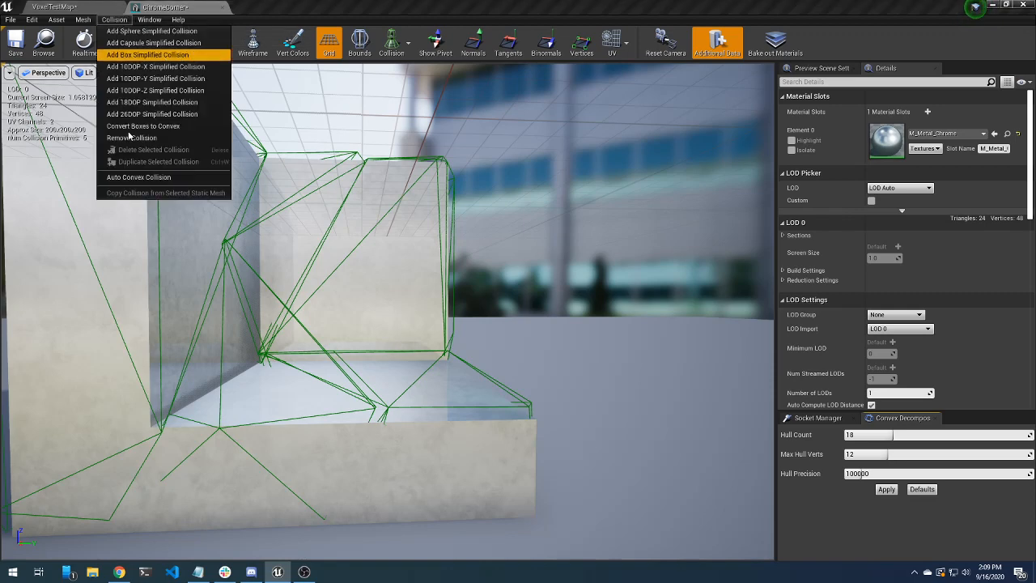
pyautogui.click(151, 139)
pyautogui.moveTo(360, 244); pyautogui.dragTo(344, 244)
pyautogui.moveTo(344, 243); pyautogui.dragTo(320, 279, button='right')
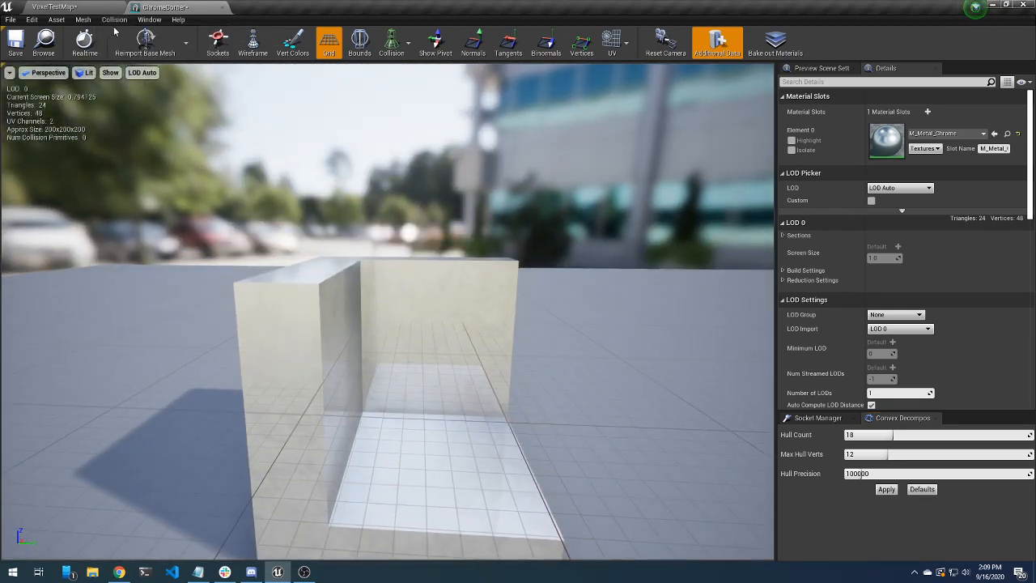
# Add a box simplified collision to the ChromeCorner mesh and select the collision box
pyautogui.click(114, 19)
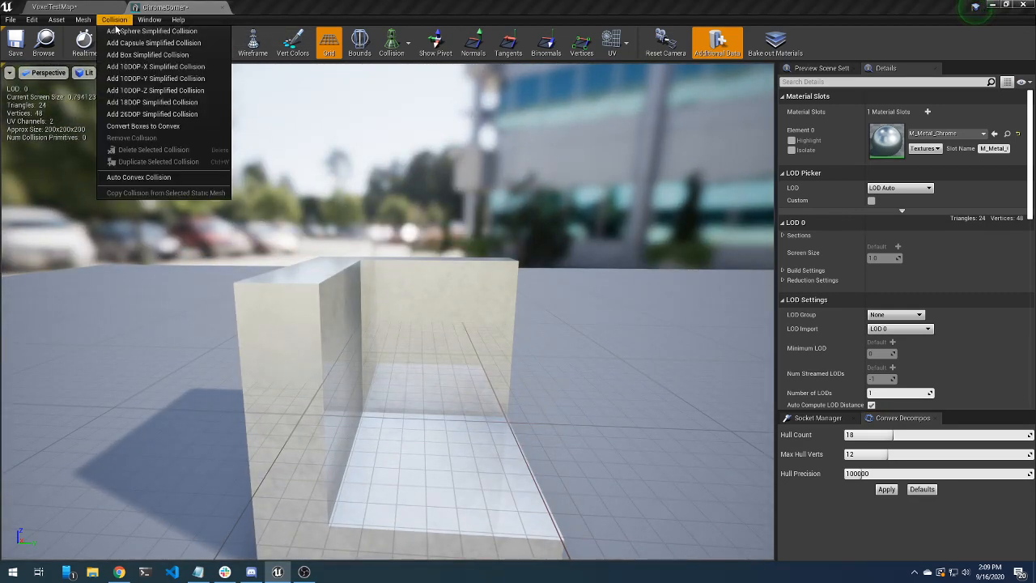
pyautogui.click(153, 55)
pyautogui.moveTo(398, 241); pyautogui.dragTo(360, 267, button='right')
pyautogui.press('a')
pyautogui.click(520, 191)
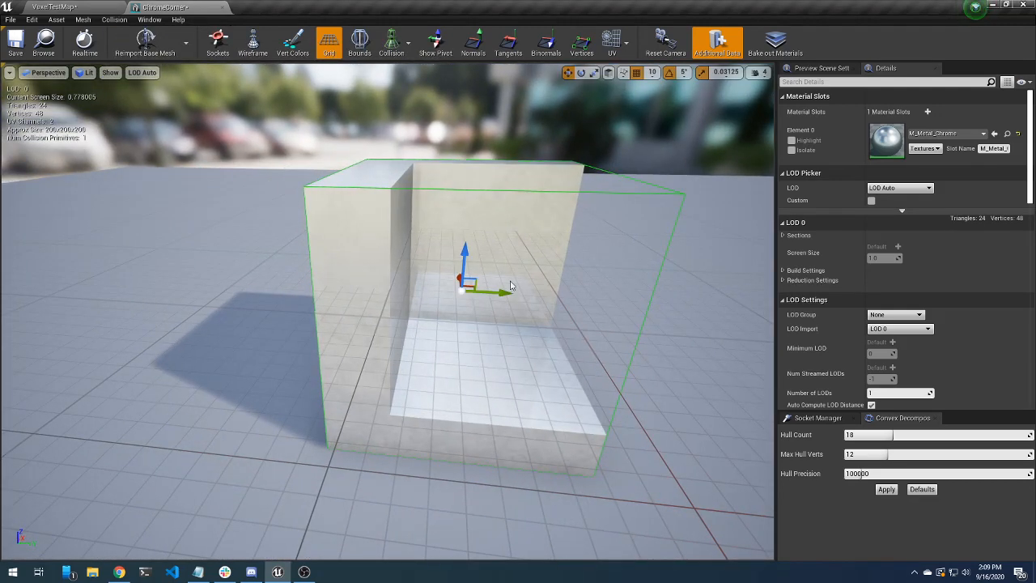
# Scale the collision box down along Y to the wall's thickness and move it onto the mesh's side wall
pyautogui.moveTo(547, 308); pyautogui.dragTo(573, 308, button='right')
pyautogui.press('space')
pyautogui.press('space')
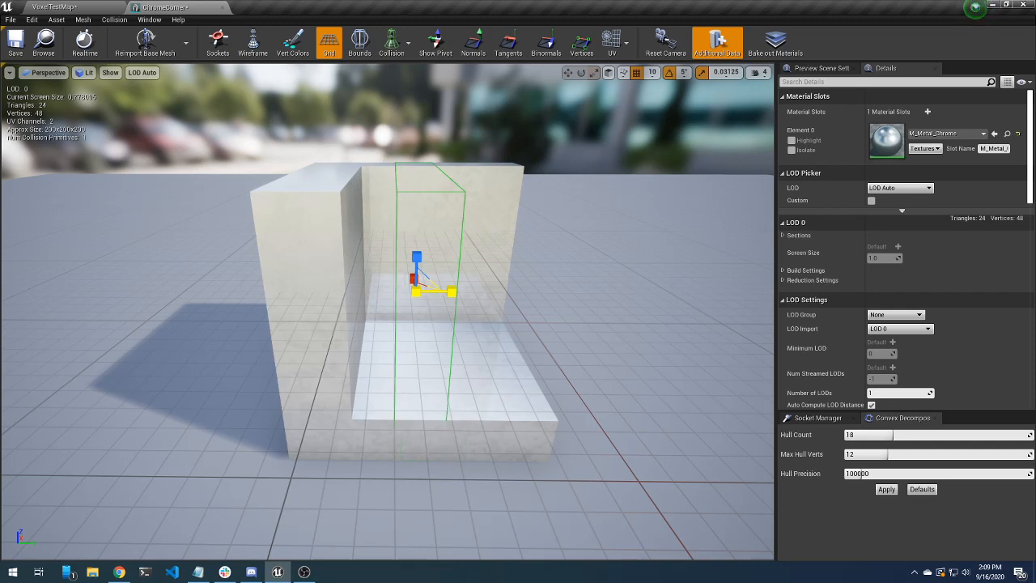
pyautogui.moveTo(450, 291); pyautogui.dragTo(392, 290)
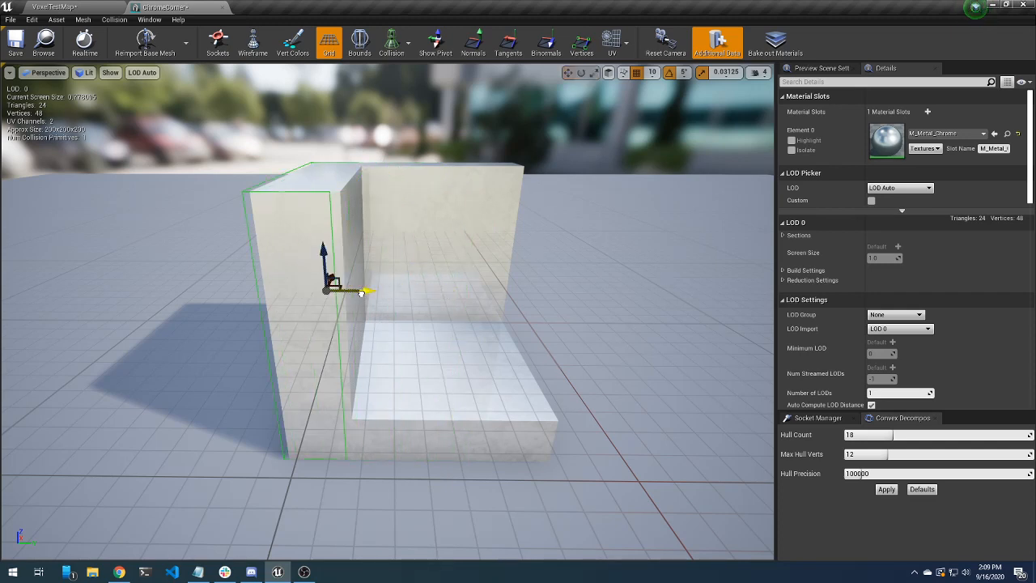
pyautogui.press('space')
pyautogui.press('space')
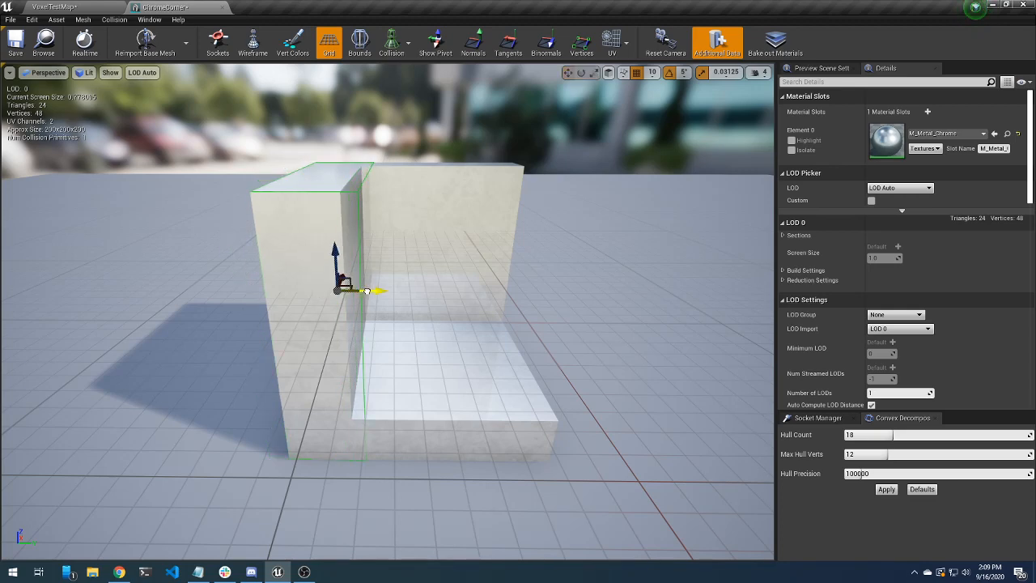
# Duplicate the side wall's collision box and rotate the copy upright, perpendicular to the original
pyautogui.press('a')
pyautogui.moveTo(433, 291)
pyautogui.mouseDown(button='right')
pyautogui.moveTo(421, 291)
pyautogui.moveTo(433, 291)
pyautogui.mouseUp(button='right')
pyautogui.press('d')
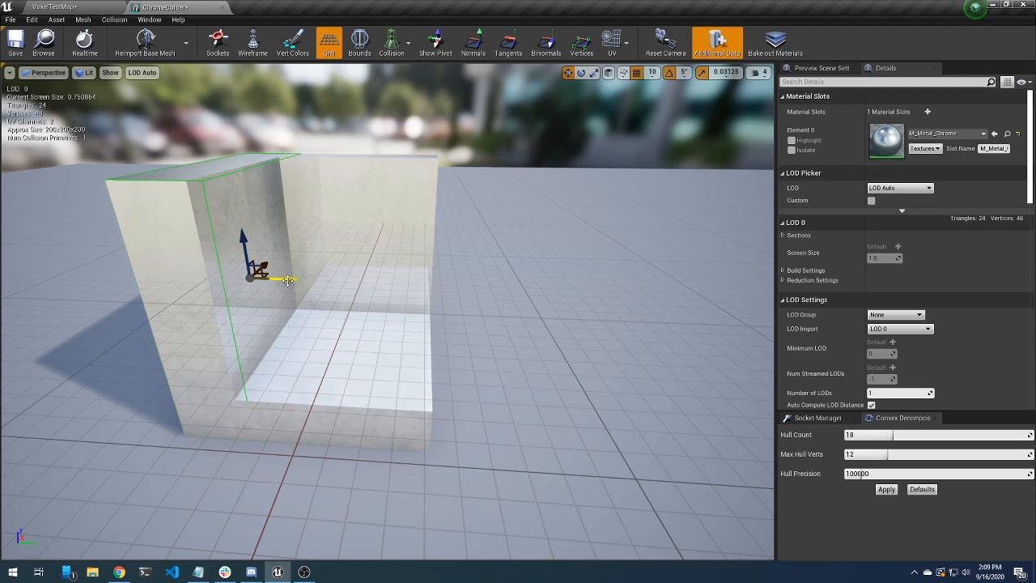
pyautogui.keyDown('alt'); pyautogui.moveTo(287, 280); pyautogui.dragTo(266, 280); pyautogui.keyUp('alt')
pyautogui.press('d')
pyautogui.moveTo(492, 280); pyautogui.dragTo(305, 319, button='right')
pyautogui.press('s')
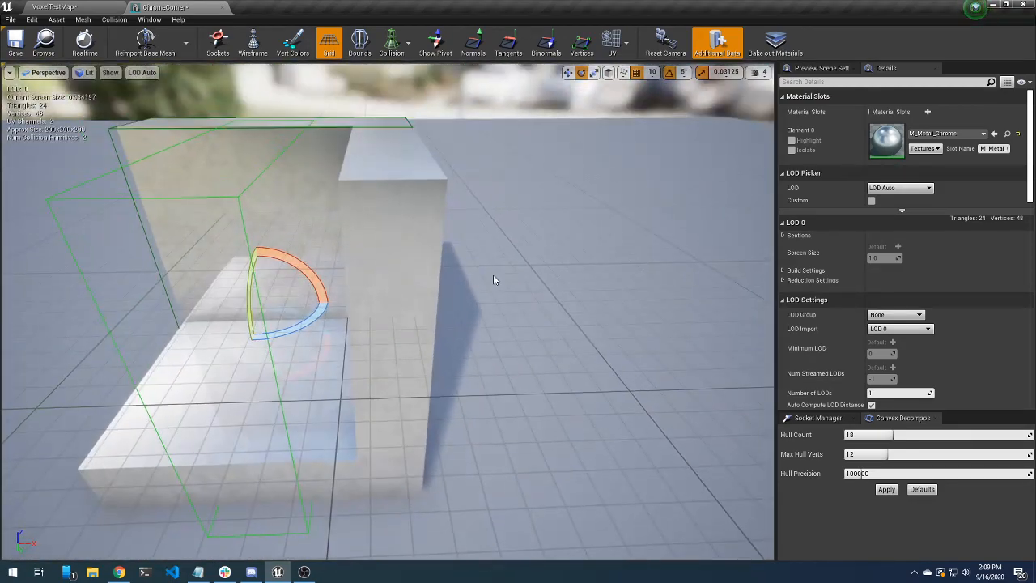
# Move the rotated collision box so that it lines up with the mesh's other upright wall
pyautogui.press('w')
pyautogui.moveTo(296, 300); pyautogui.dragTo(405, 301)
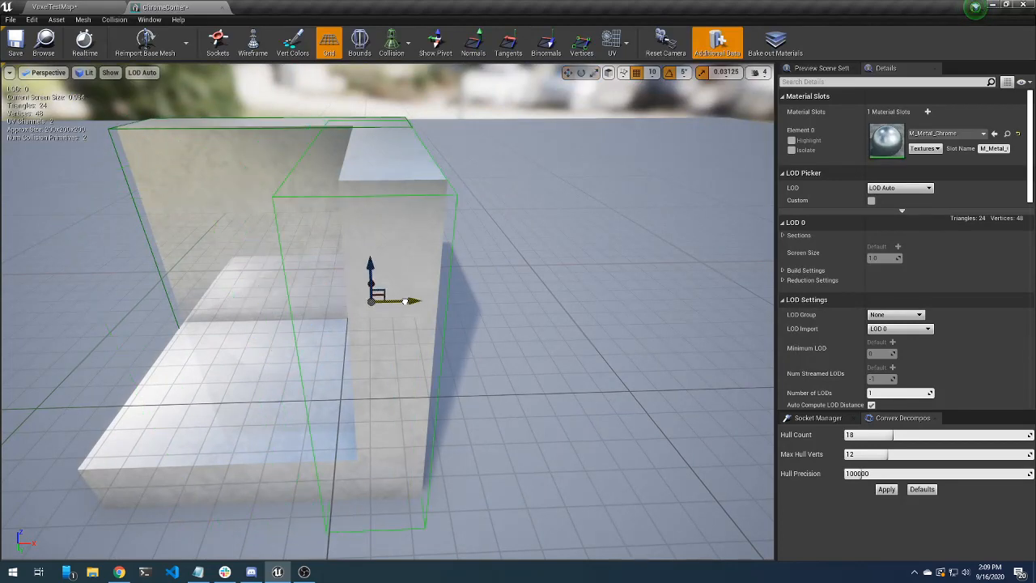
pyautogui.press('d')
pyautogui.moveTo(410, 293); pyautogui.dragTo(492, 294, button='right')
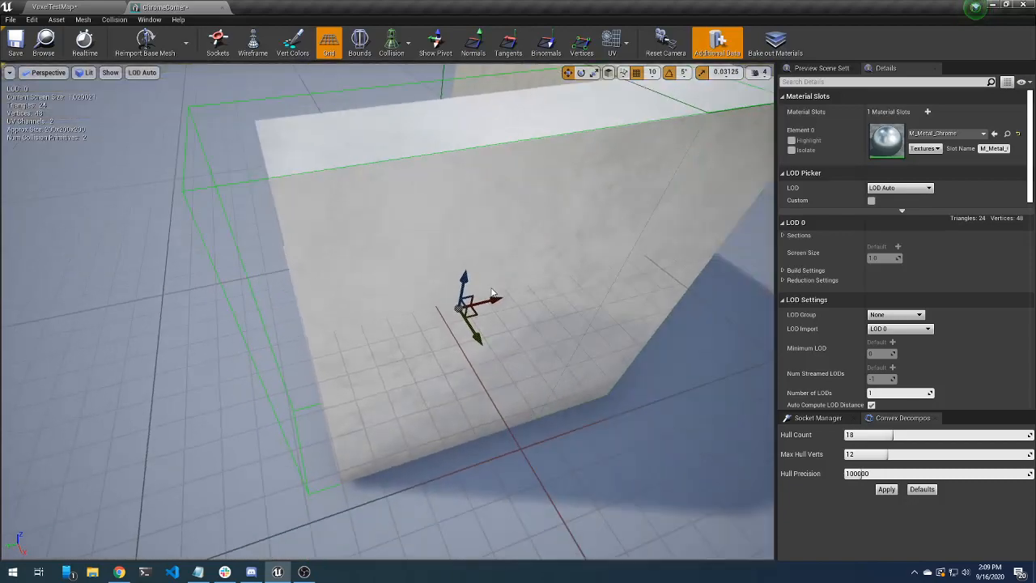
pyautogui.moveTo(495, 298); pyautogui.dragTo(545, 296)
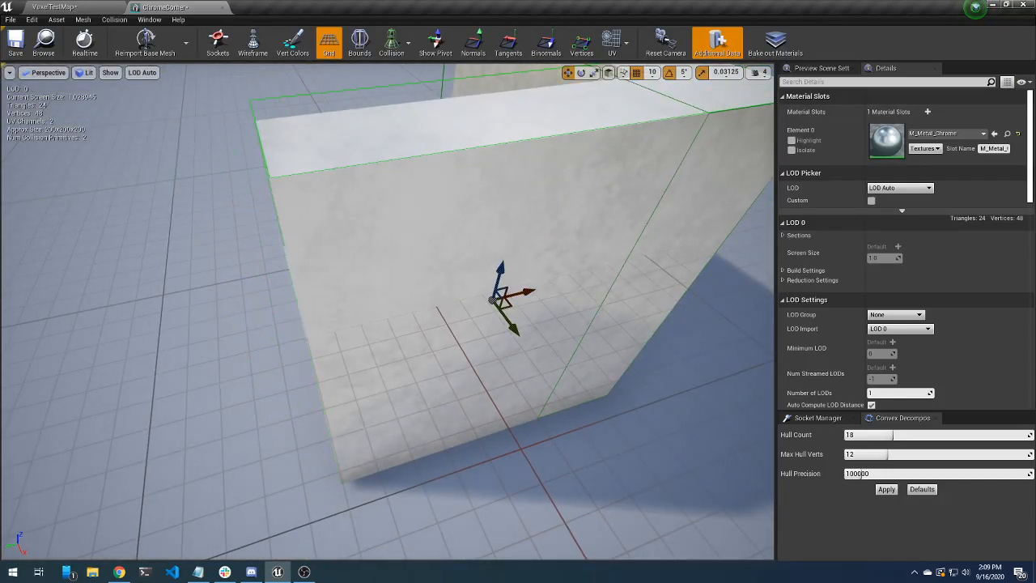
# Duplicate an upright collision box, rotate the copy flat and position it over the mesh's floor slab
pyautogui.press('a')
pyautogui.moveTo(518, 298); pyautogui.dragTo(732, 279, button='right')
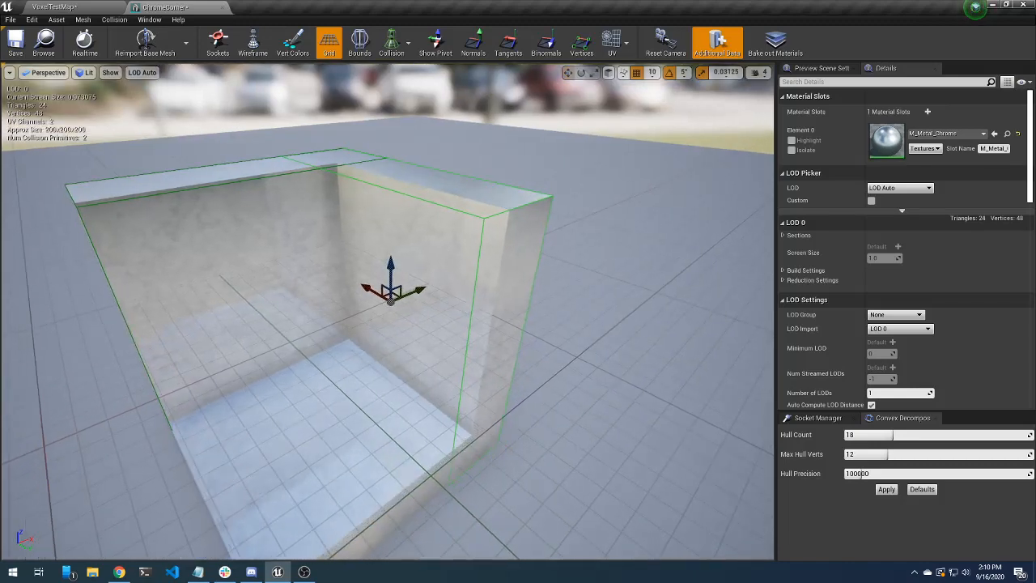
pyautogui.moveTo(332, 252); pyautogui.dragTo(369, 238, button='right')
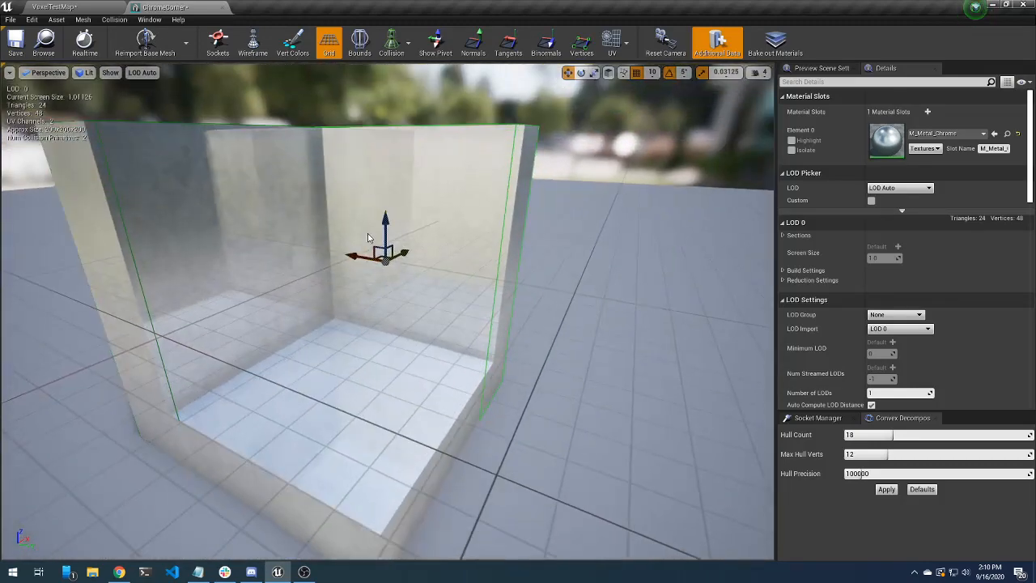
pyautogui.keyDown('alt'); pyautogui.moveTo(389, 236); pyautogui.dragTo(389, 257); pyautogui.keyUp('alt')
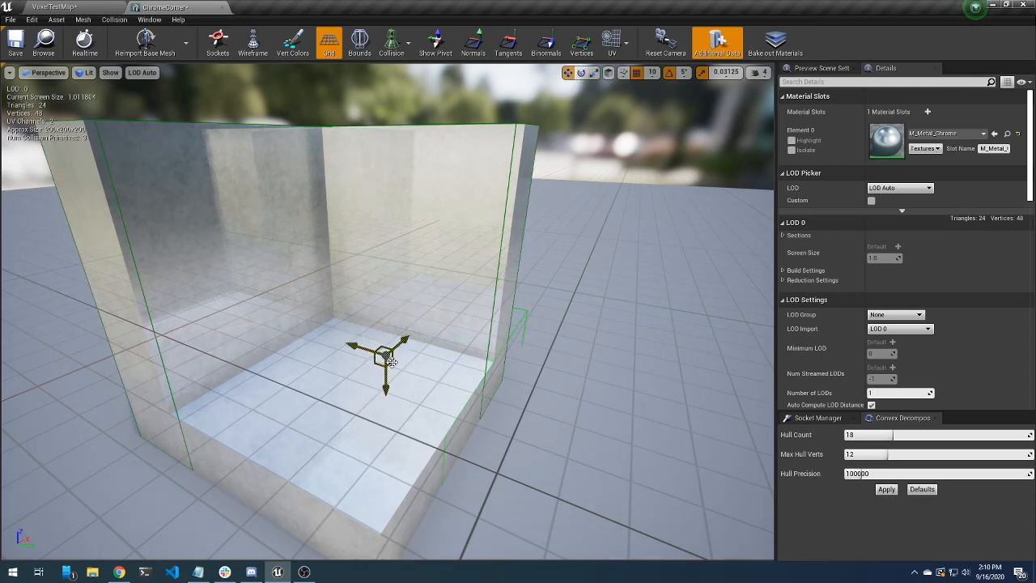
pyautogui.moveTo(412, 382); pyautogui.dragTo(448, 320, button='right')
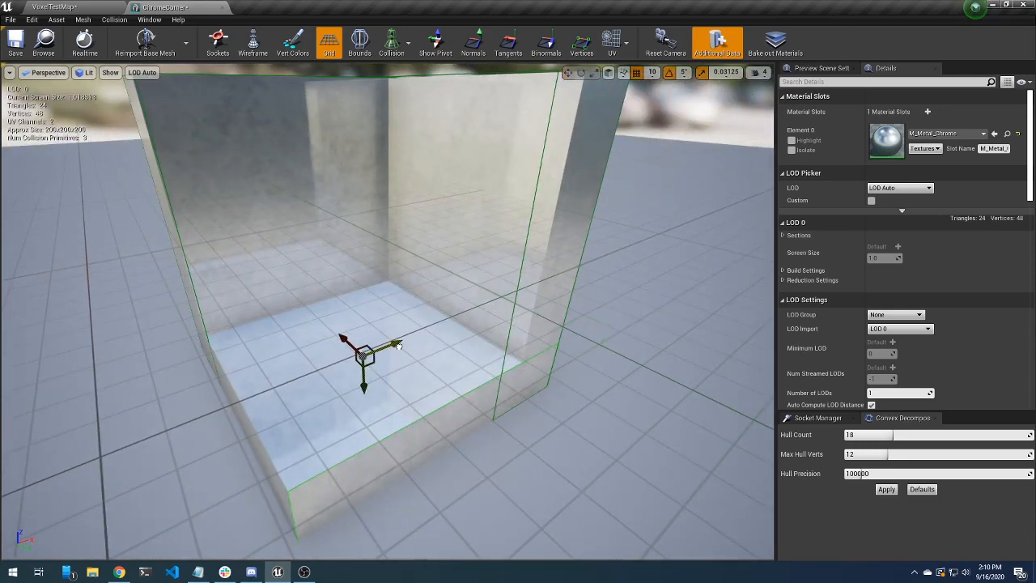
# Raise the floor's collision box until it lines up with the mesh's floor slab, and save the mesh
pyautogui.moveTo(383, 369)
pyautogui.mouseDown(button='right')
pyautogui.moveTo(399, 320)
pyautogui.moveTo(369, 356)
pyautogui.mouseUp(button='right')
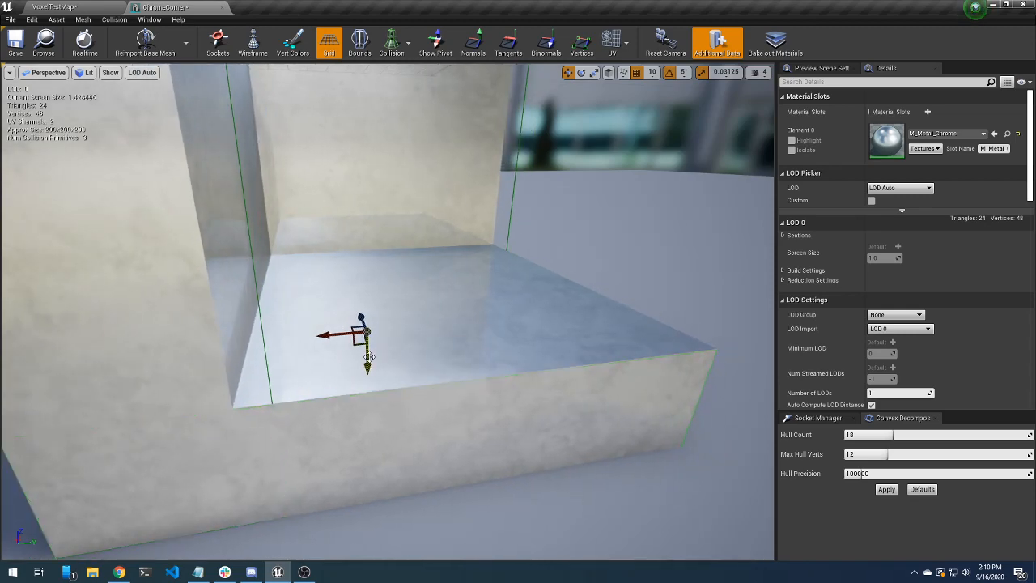
pyautogui.moveTo(423, 395); pyautogui.dragTo(382, 324, button='right')
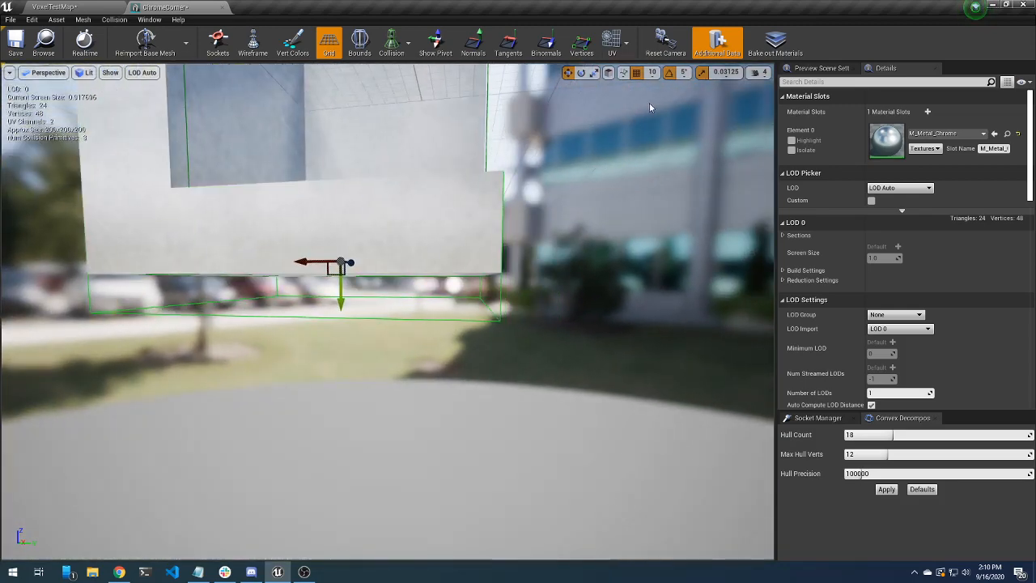
pyautogui.click(726, 72)
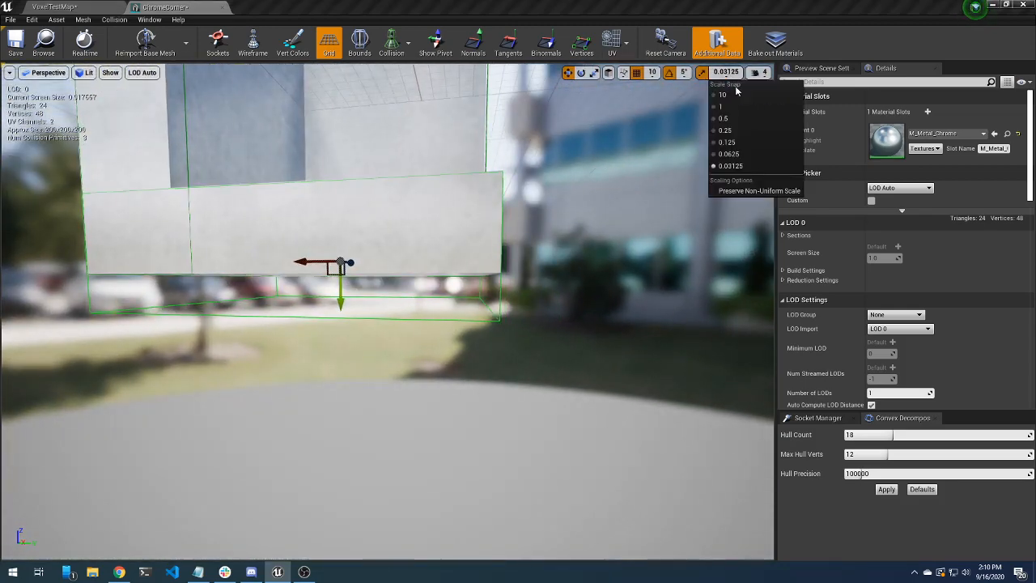
pyautogui.click(738, 166)
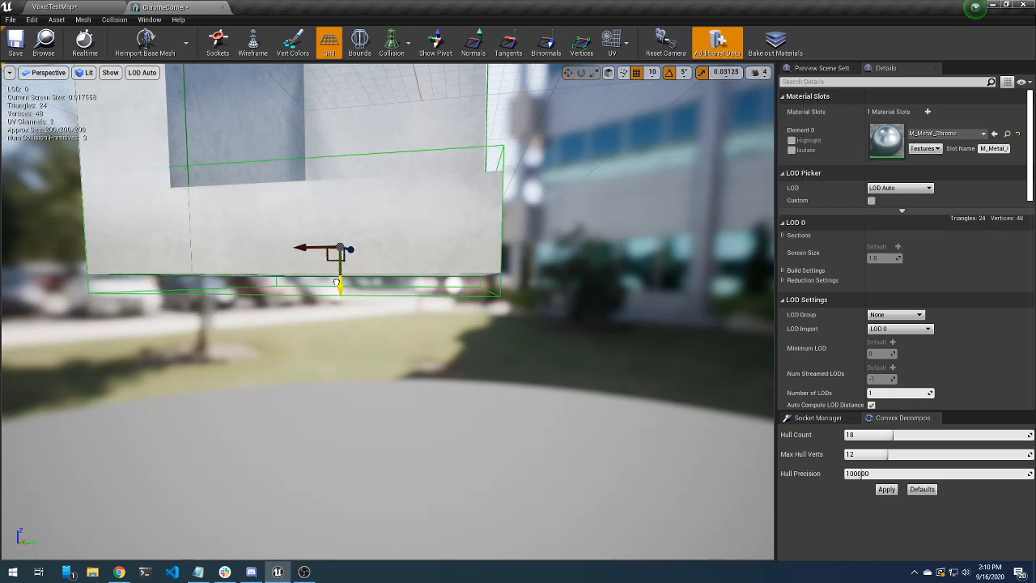
pyautogui.moveTo(356, 305); pyautogui.dragTo(356, 305, button='right')
pyautogui.moveTo(445, 348)
pyautogui.mouseDown(button='right')
pyautogui.moveTo(442, 357)
pyautogui.moveTo(446, 348)
pyautogui.mouseUp(button='right')
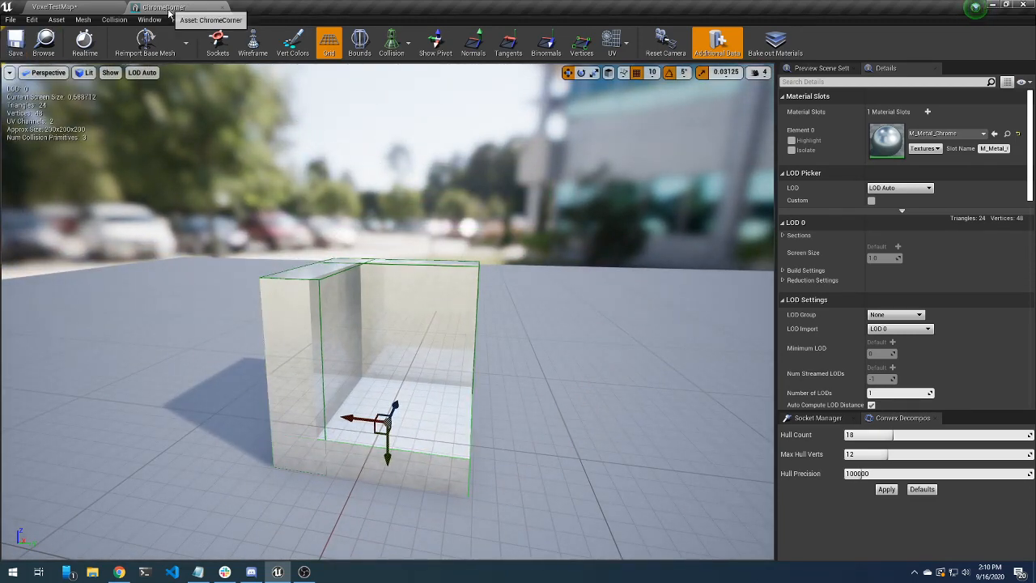
# Close the mesh editor and play the level, moving the character around and onto the chrome corner's floor and walls to test its collision
pyautogui.click(222, 7)
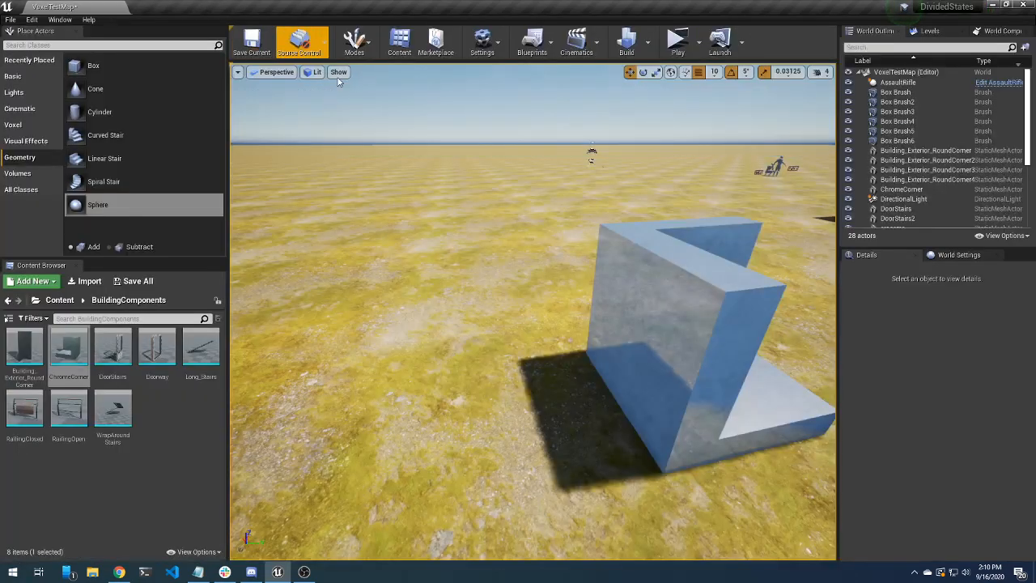
pyautogui.click(679, 42)
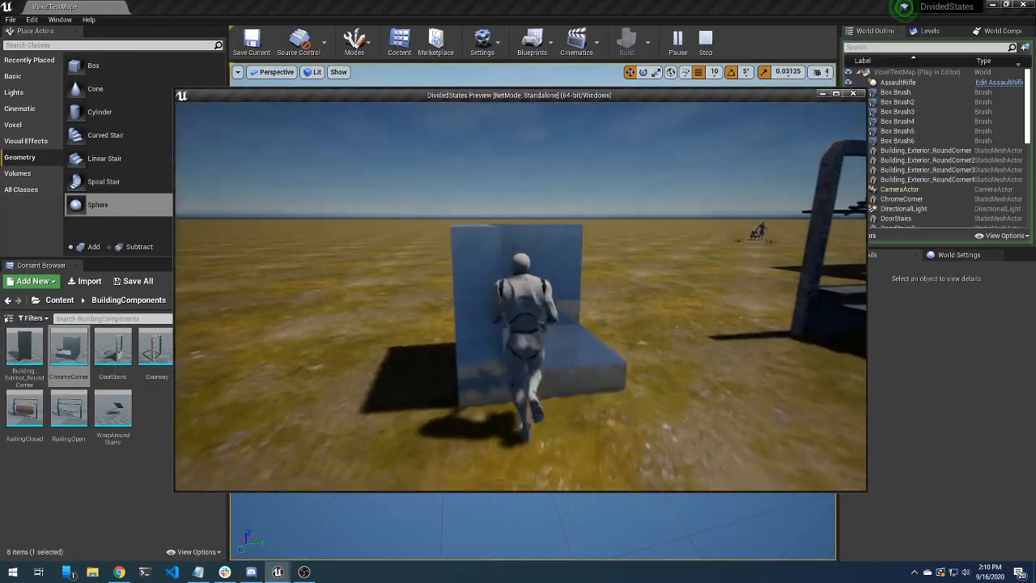
pyautogui.press('w')
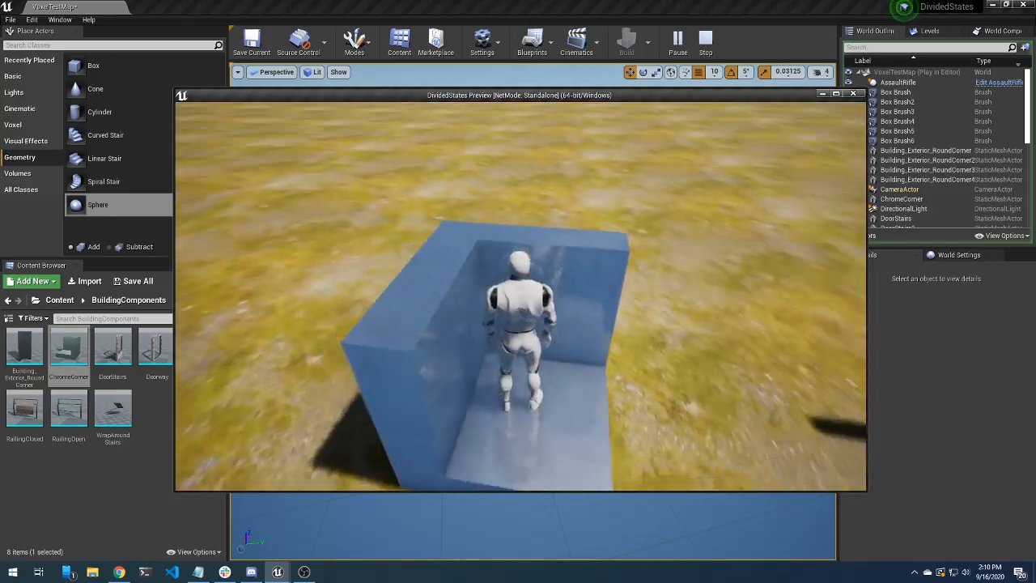
pyautogui.press('w')
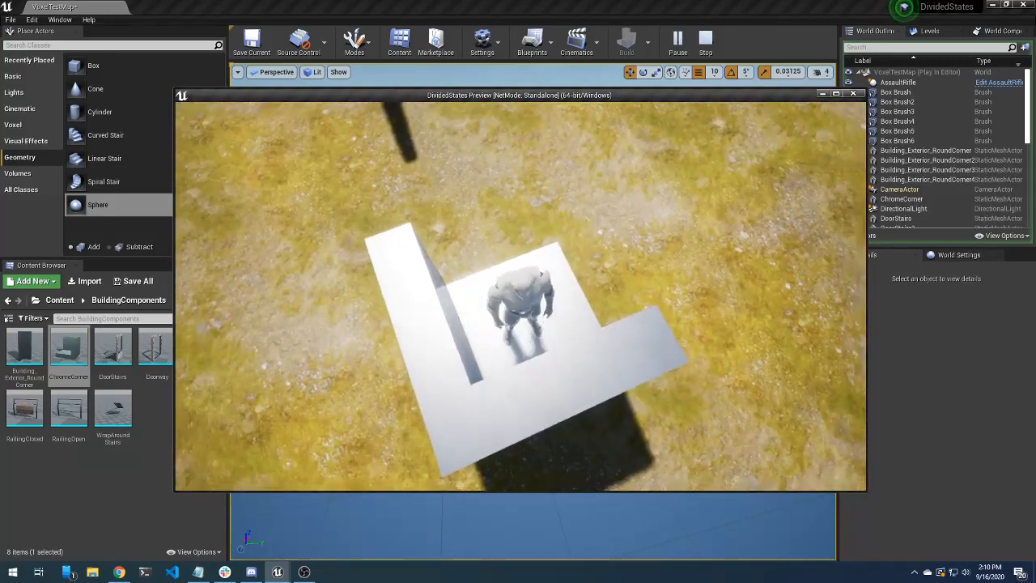
pyautogui.press('w')
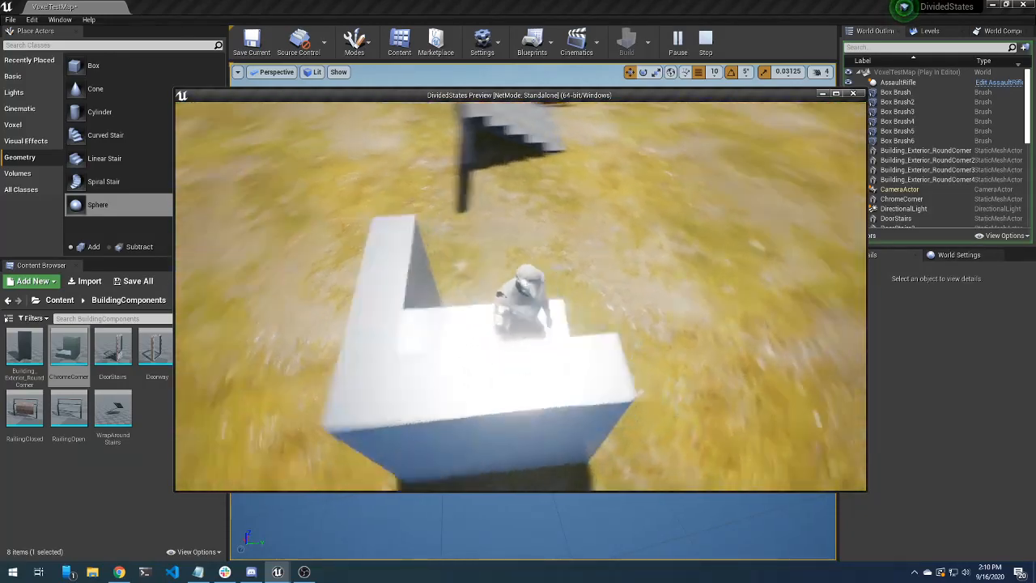
pyautogui.press('w')
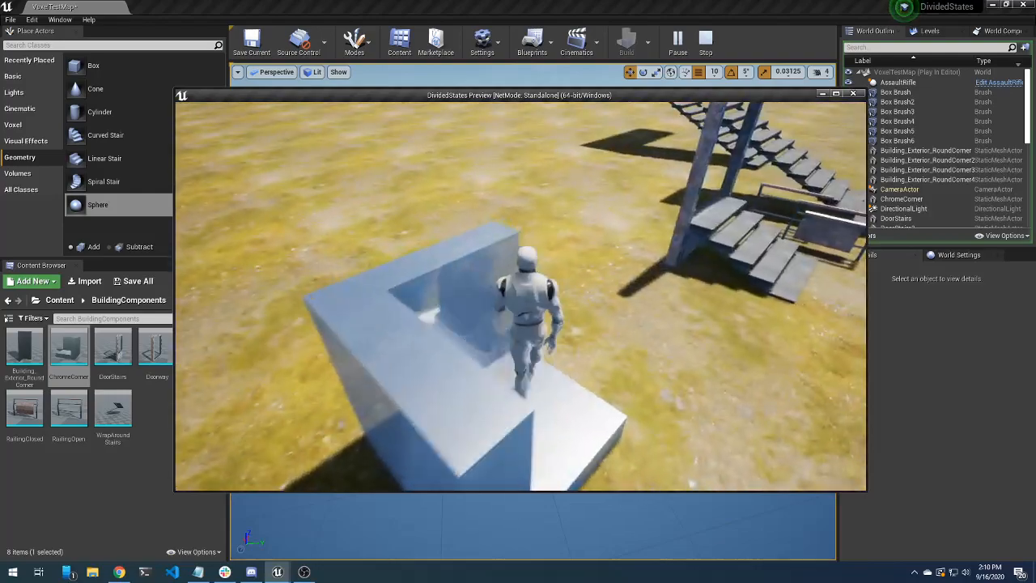
pyautogui.press('w')
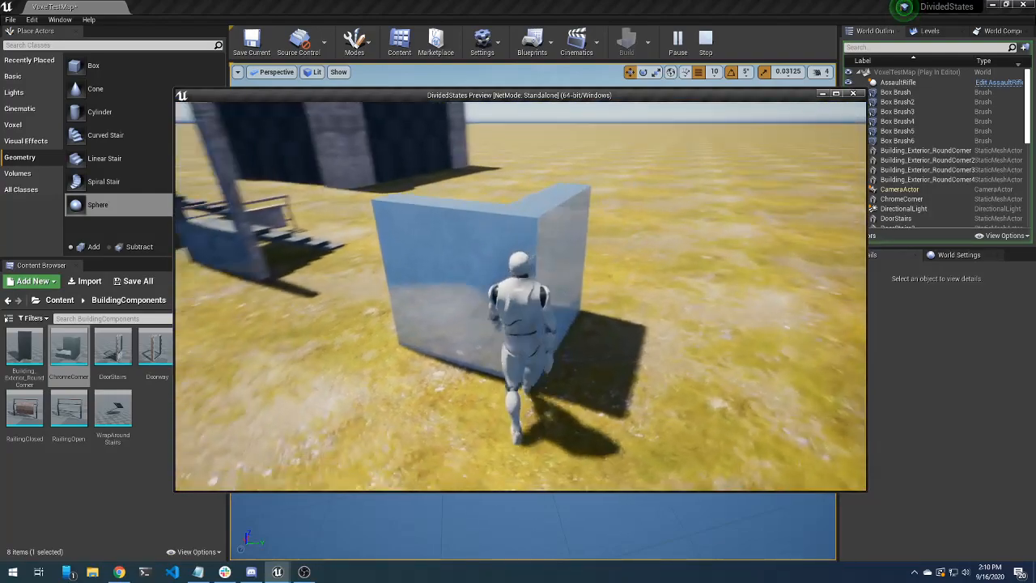
pyautogui.press('s')
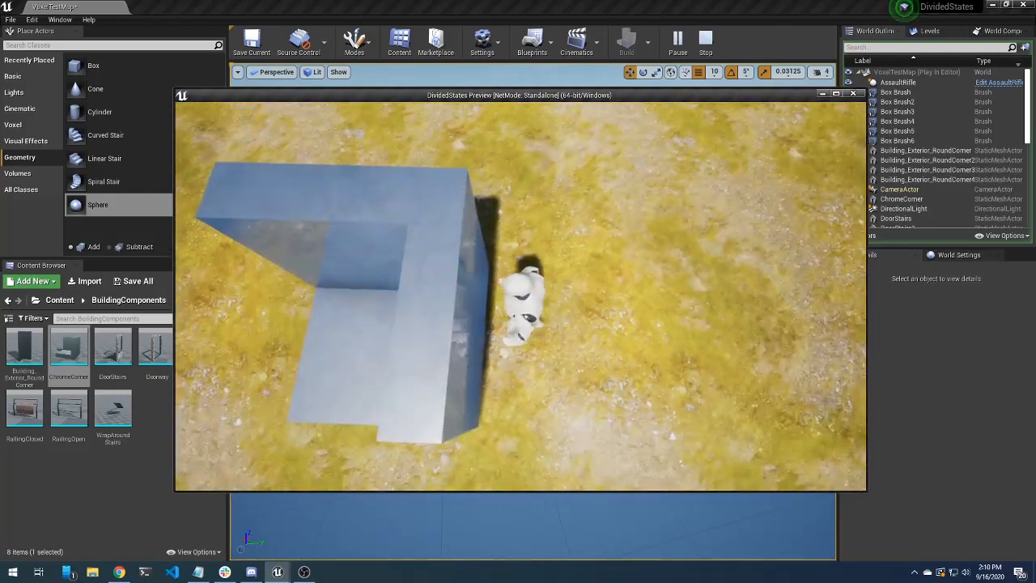
pyautogui.press('w')
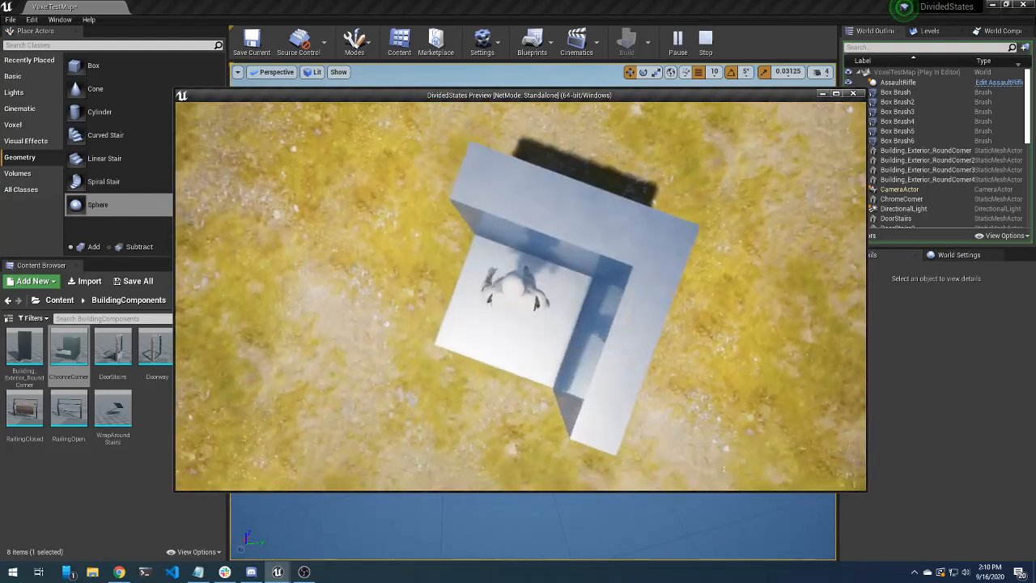
pyautogui.press('Escape')
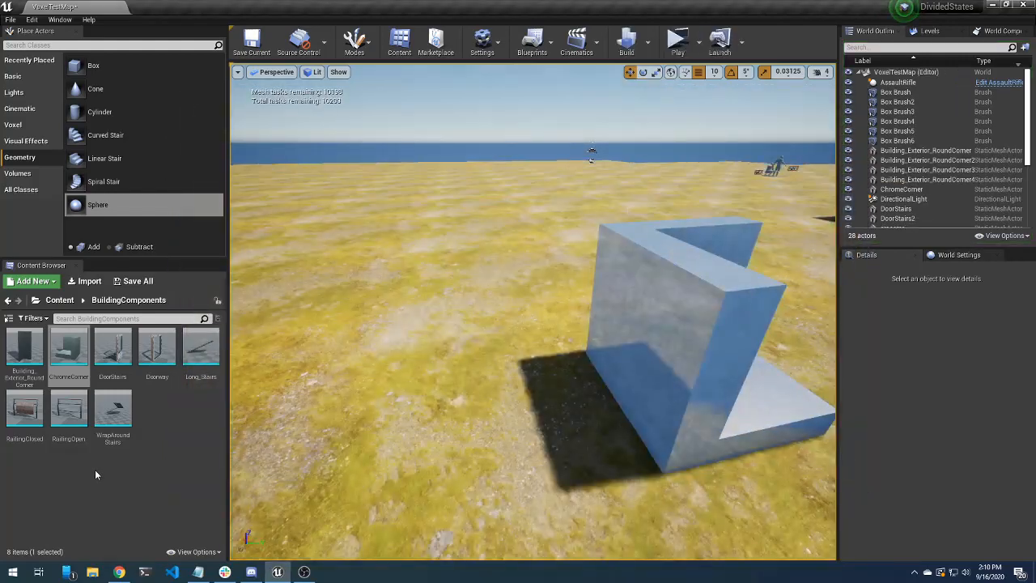
# Open the ChromeCorner mesh again and display its simple collision
pyautogui.doubleClick(65, 353)
pyautogui.moveTo(297, 324); pyautogui.dragTo(400, 296)
pyautogui.click(395, 43)
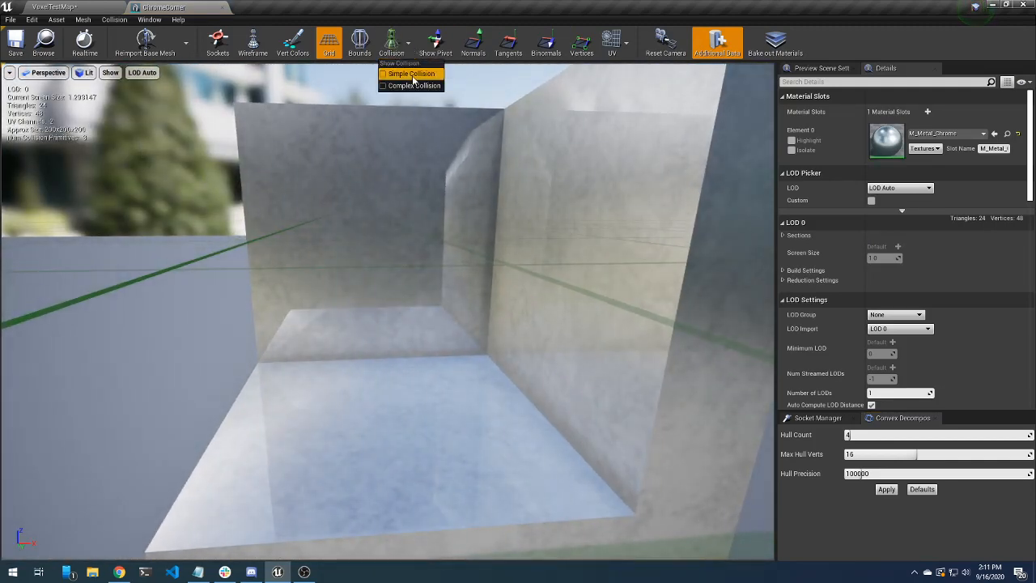
pyautogui.click(413, 73)
pyautogui.moveTo(423, 87); pyautogui.dragTo(499, 230, button='right')
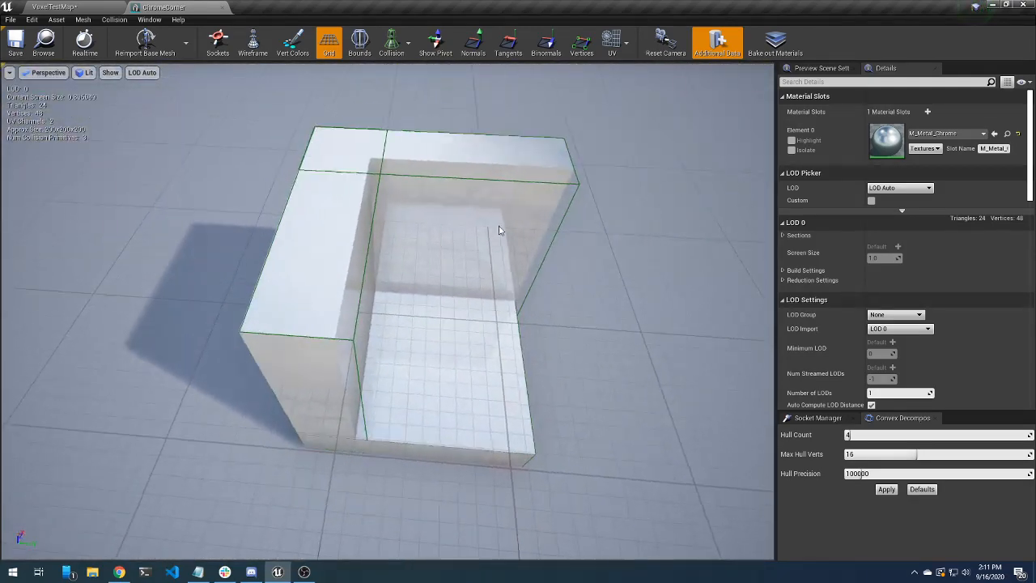
# Select the side wall's collision box and convert the mesh's collision boxes to convex
pyautogui.click(371, 226)
pyautogui.click(114, 19)
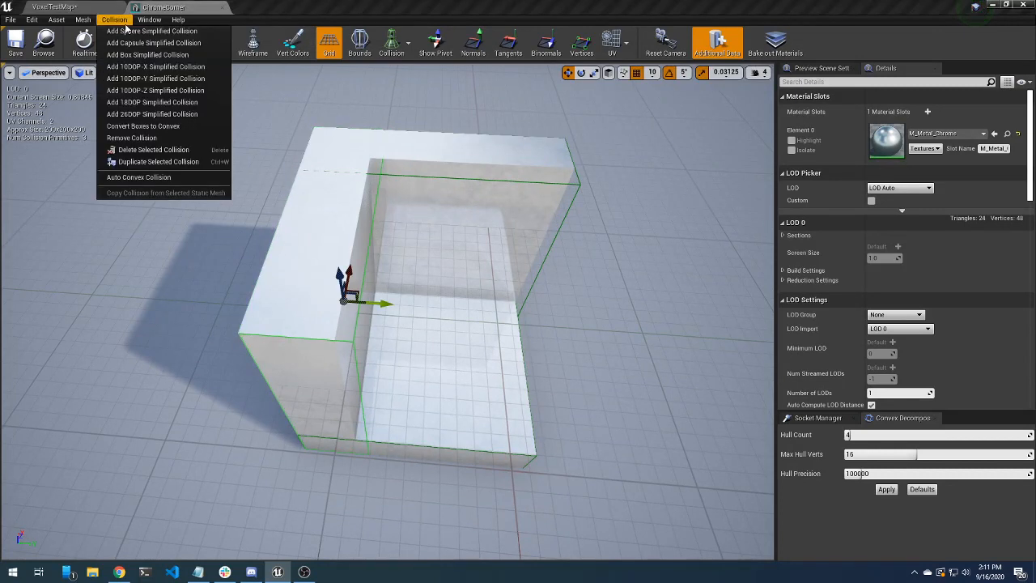
pyautogui.click(178, 127)
pyautogui.click(555, 313)
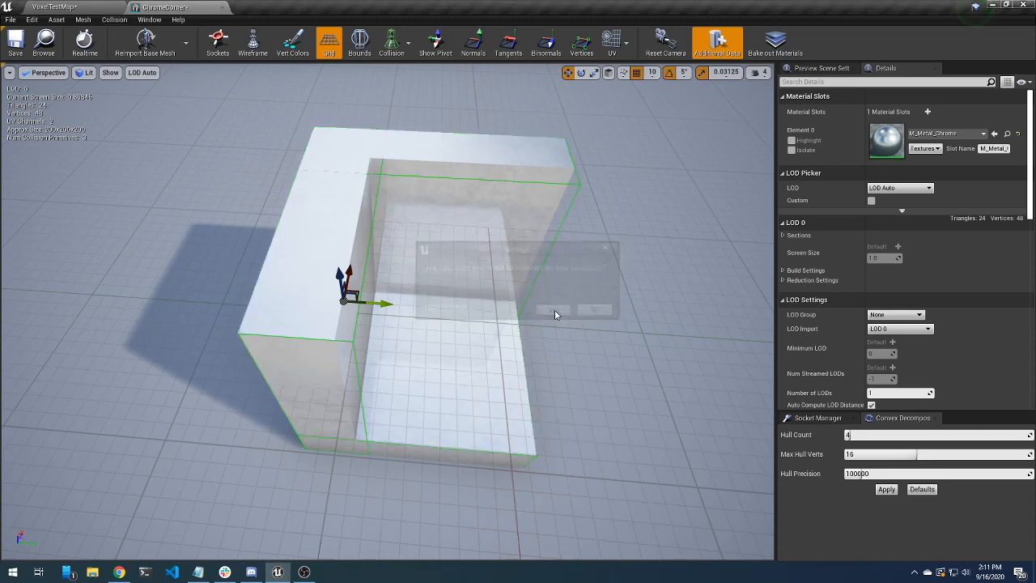
# Scale the side wall's collision to the wall's thickness and move it into line with the wall, using a position snap of 1
pyautogui.moveTo(331, 326); pyautogui.dragTo(357, 340, button='right')
pyautogui.press('e')
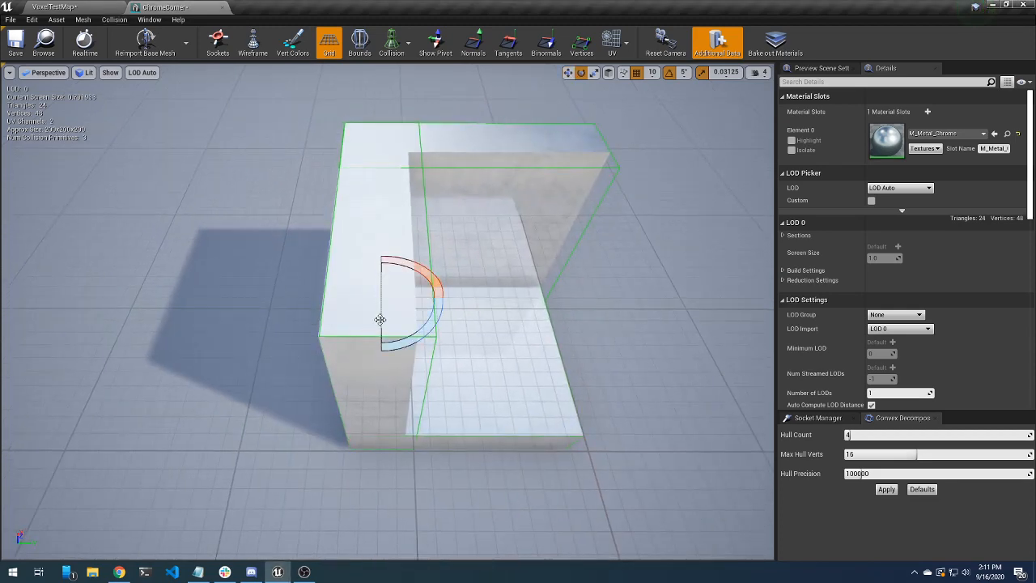
pyautogui.press('r')
pyautogui.moveTo(415, 297); pyautogui.dragTo(387, 298)
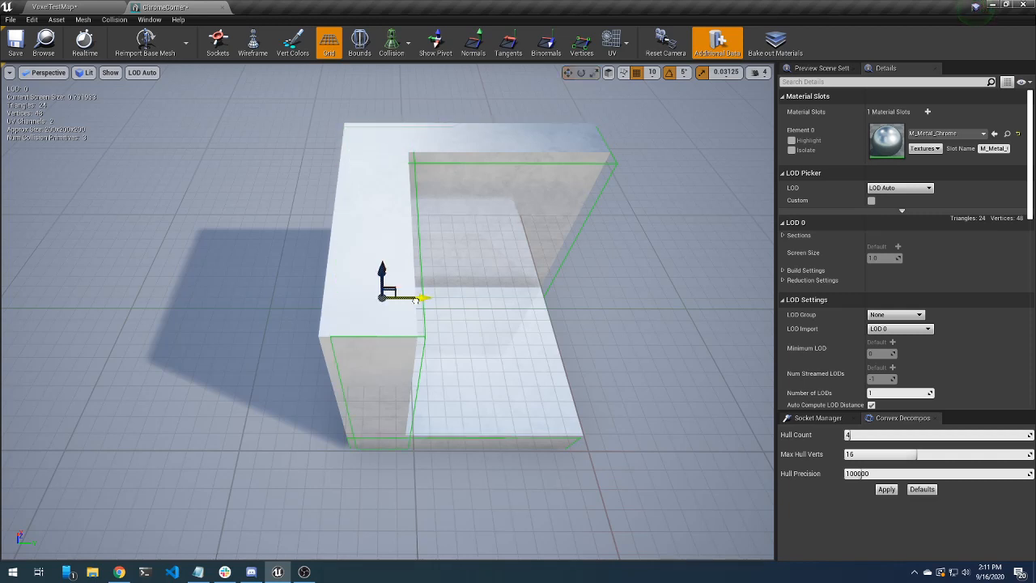
pyautogui.click(653, 72)
pyautogui.click(657, 97)
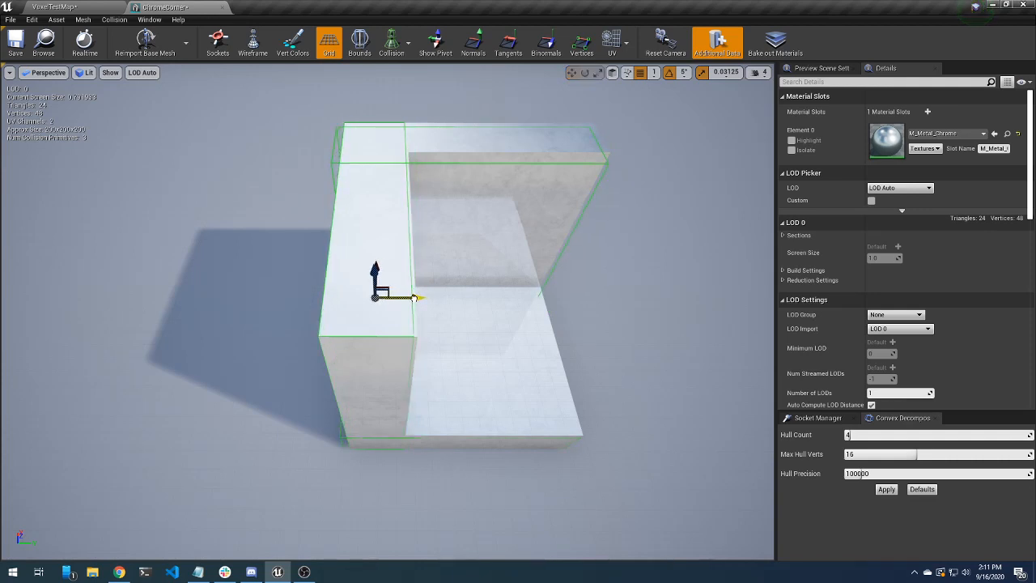
pyautogui.press('r')
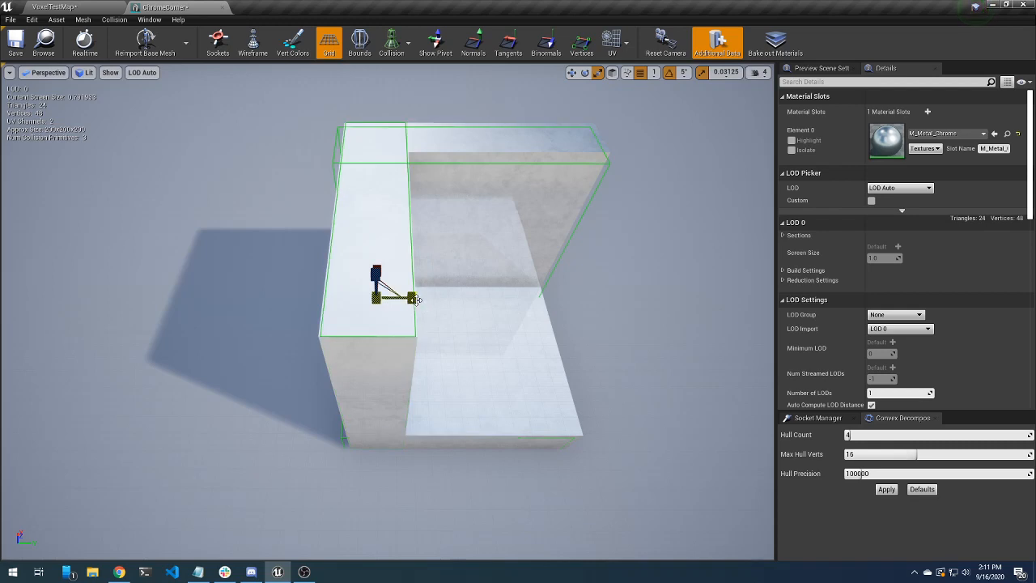
pyautogui.moveTo(414, 300); pyautogui.dragTo(414, 300)
# Move the other upright wall's collision along Y onto the wall and scale it down to the wall's thickness
pyautogui.moveTo(413, 300); pyautogui.dragTo(279, 296, button='right')
pyautogui.press('d')
pyautogui.moveTo(506, 270); pyautogui.dragTo(510, 284, button='right')
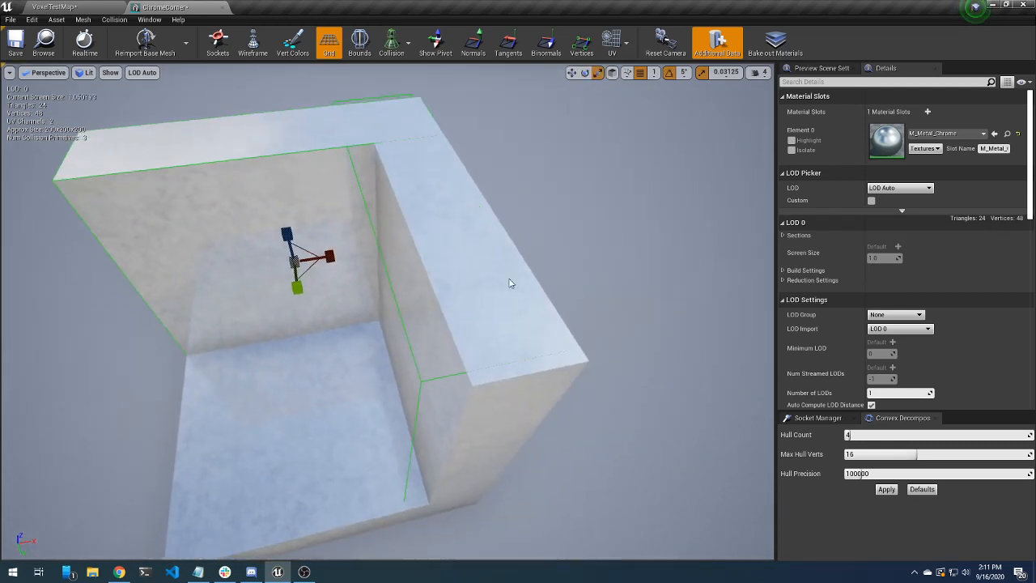
pyautogui.click(401, 305)
pyautogui.moveTo(475, 313); pyautogui.dragTo(434, 311, button='right')
pyautogui.press('d')
pyautogui.press('a')
pyautogui.press('d')
pyautogui.press('w')
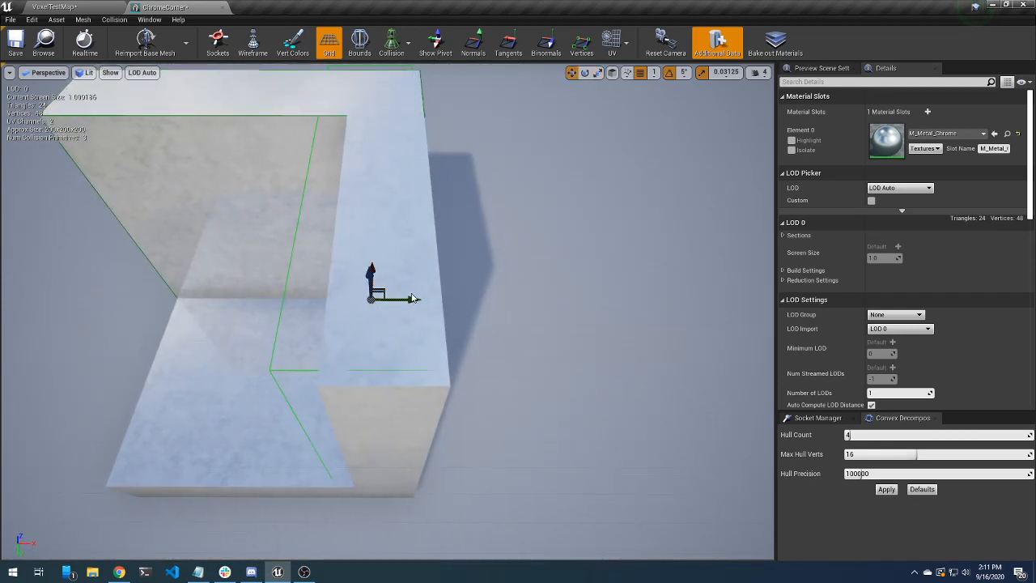
pyautogui.moveTo(411, 297); pyautogui.dragTo(424, 300)
pyautogui.press('e')
pyautogui.press('r')
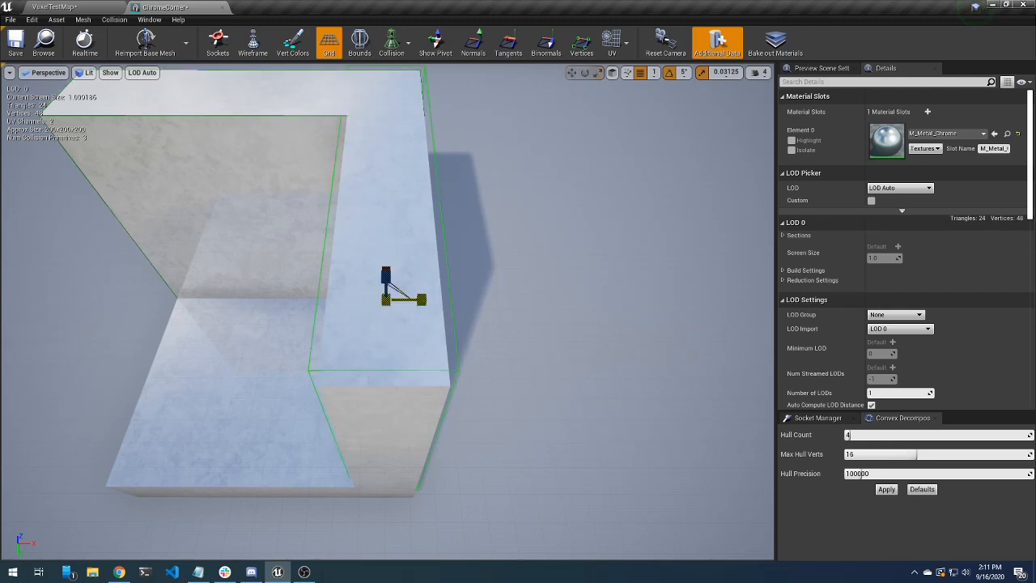
# Slide the upright wall's collision along the wall's length so that its ends line up with the mesh
pyautogui.moveTo(365, 300); pyautogui.dragTo(362, 301, button='right')
pyautogui.press('w')
pyautogui.moveTo(379, 292); pyautogui.dragTo(384, 294)
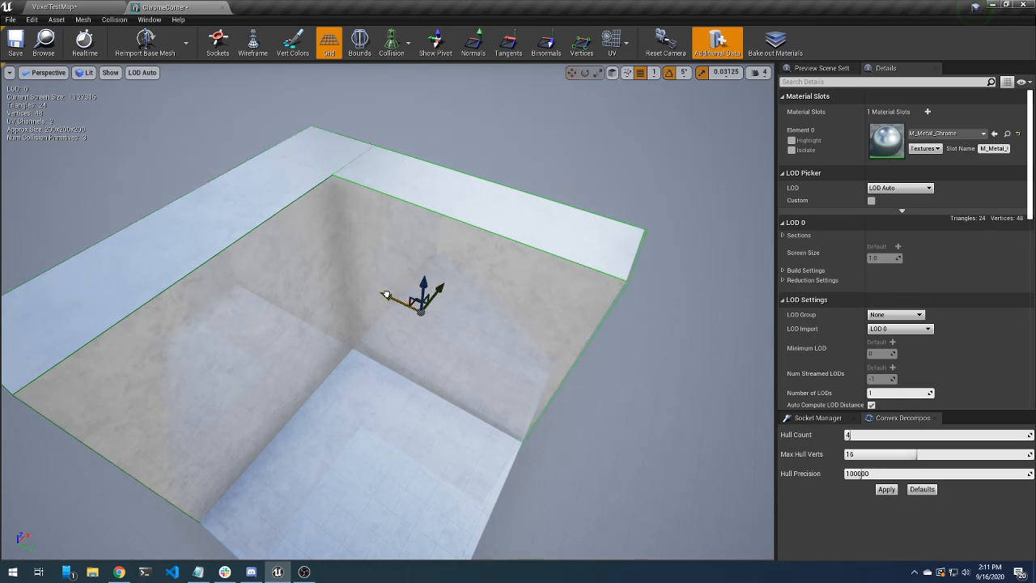
# Raise the floor's collision and shift it along X to match the floor slab, and save the mesh
pyautogui.moveTo(399, 388); pyautogui.dragTo(401, 390, button='right')
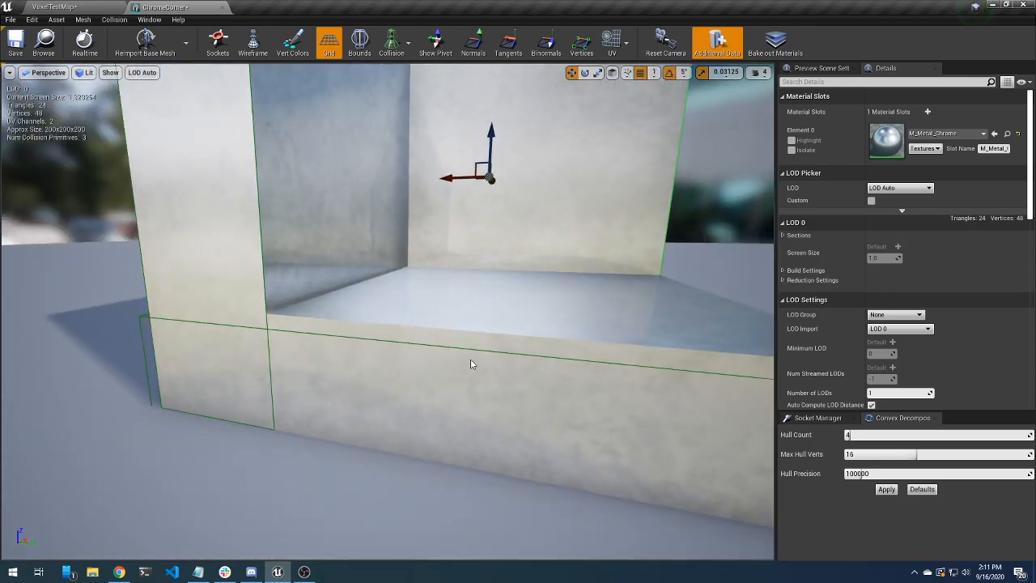
pyautogui.click(482, 353)
pyautogui.moveTo(483, 354); pyautogui.dragTo(433, 362, button='right')
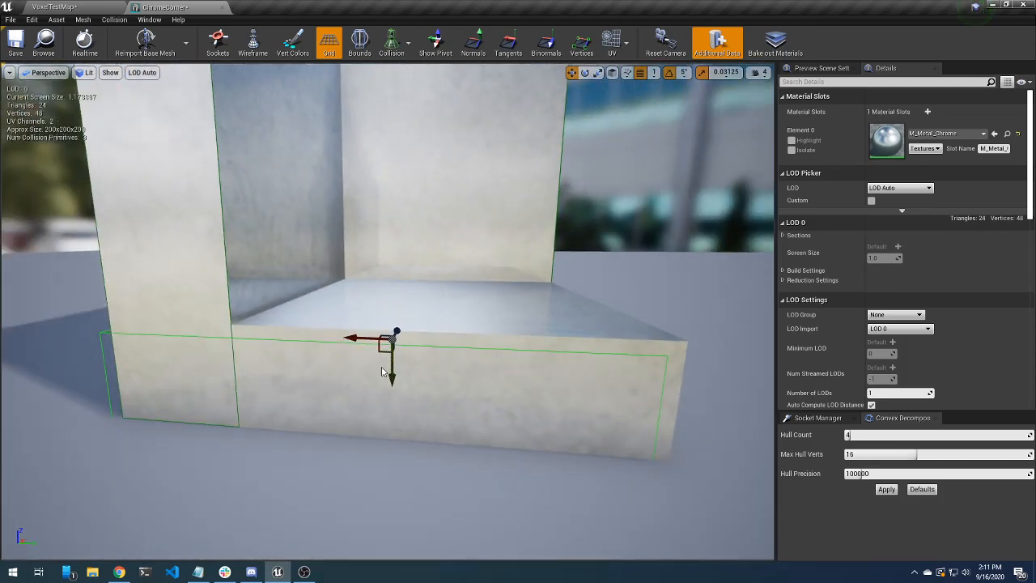
pyautogui.moveTo(395, 355); pyautogui.dragTo(397, 356)
pyautogui.press('r')
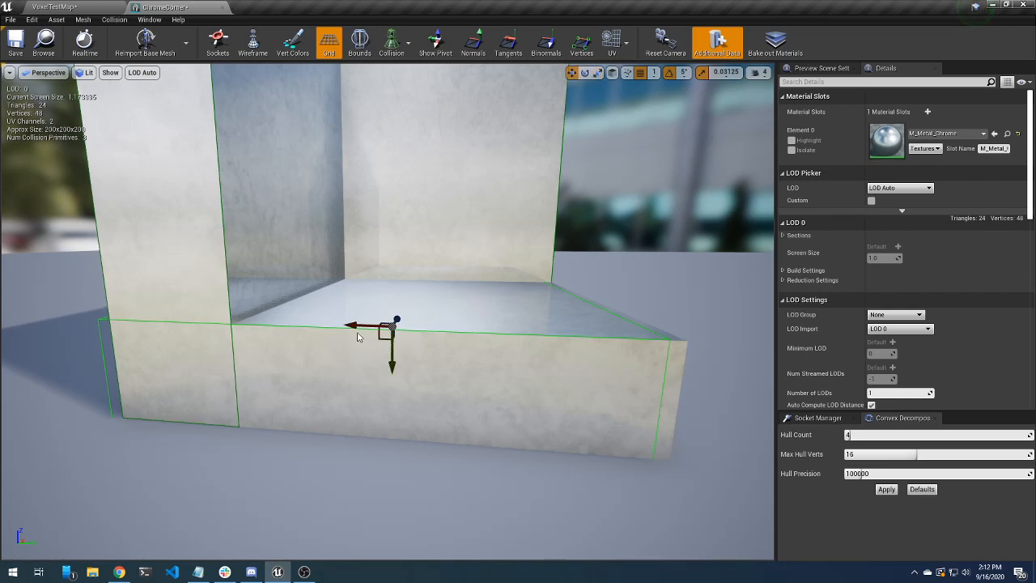
pyautogui.moveTo(358, 328); pyautogui.dragTo(355, 328)
pyautogui.moveTo(355, 328)
pyautogui.mouseDown(button='right')
pyautogui.moveTo(334, 325)
pyautogui.moveTo(344, 341)
pyautogui.mouseUp(button='right')
pyautogui.moveTo(498, 366); pyautogui.dragTo(375, 363, button='right')
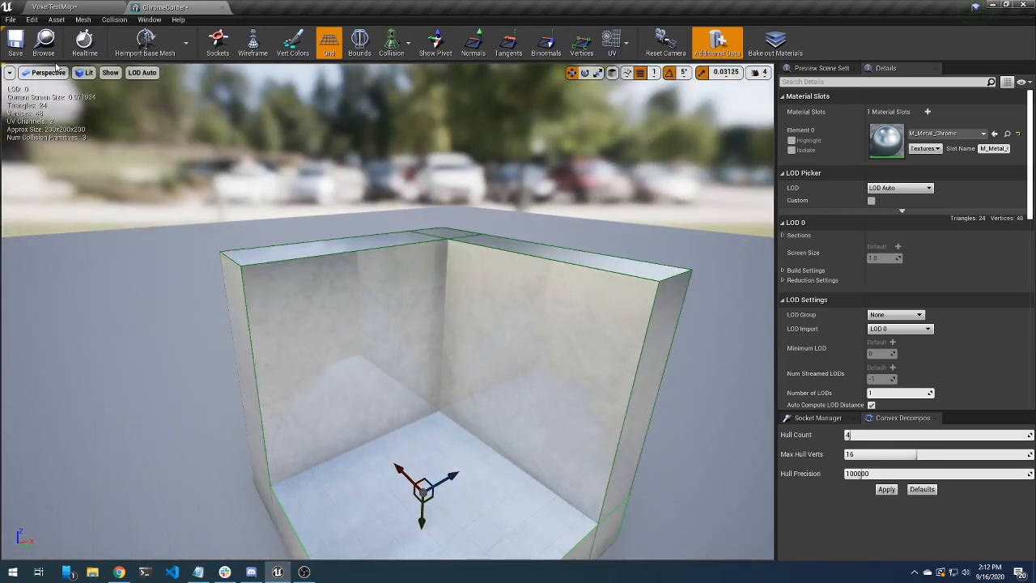
# Return to the level and play-test the chrome corner's fitted collision by running the character around its walls and floor
pyautogui.click(101, 8)
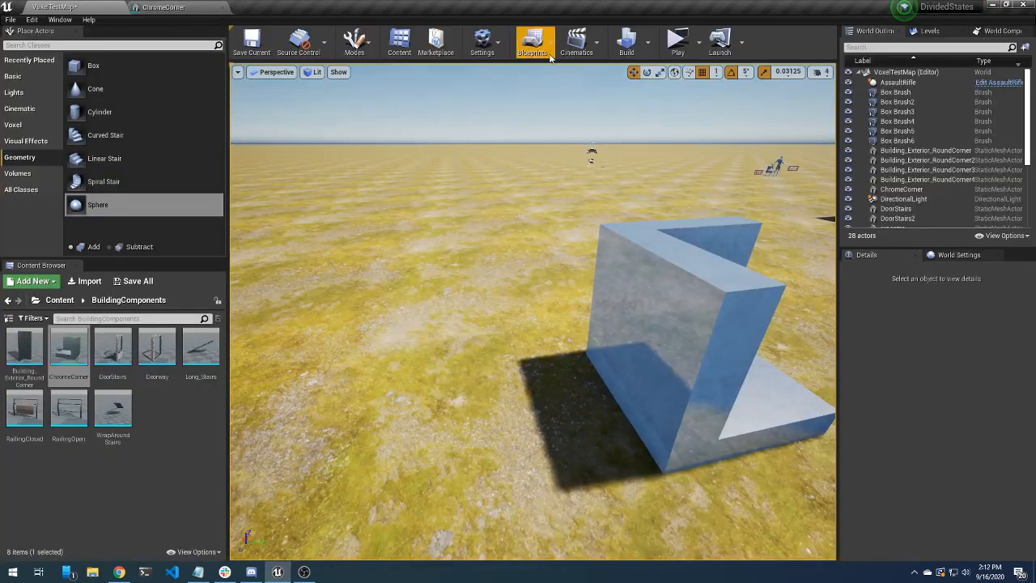
pyautogui.click(678, 39)
pyautogui.press('w')
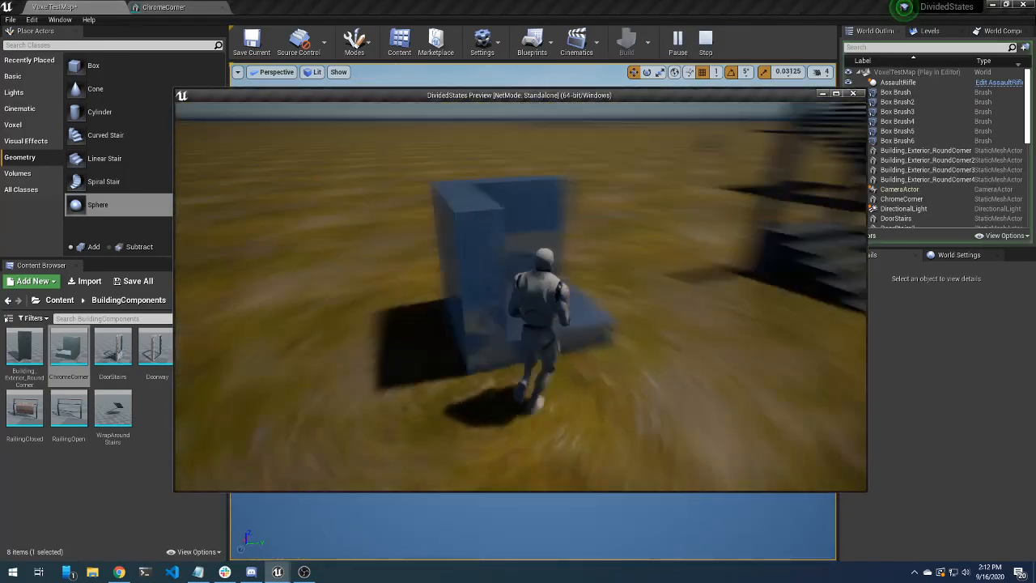
pyautogui.press('w')
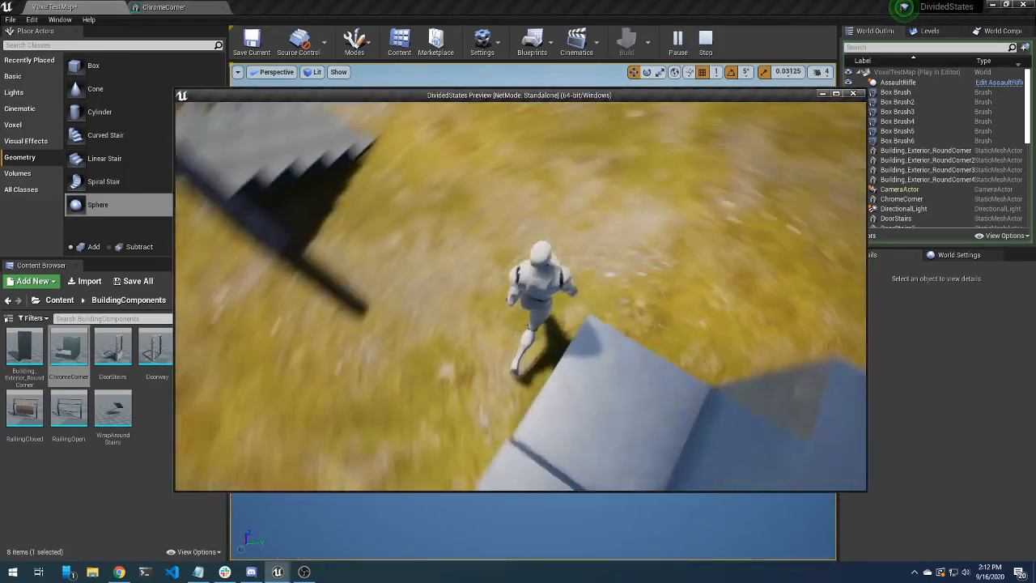
pyautogui.press('s')
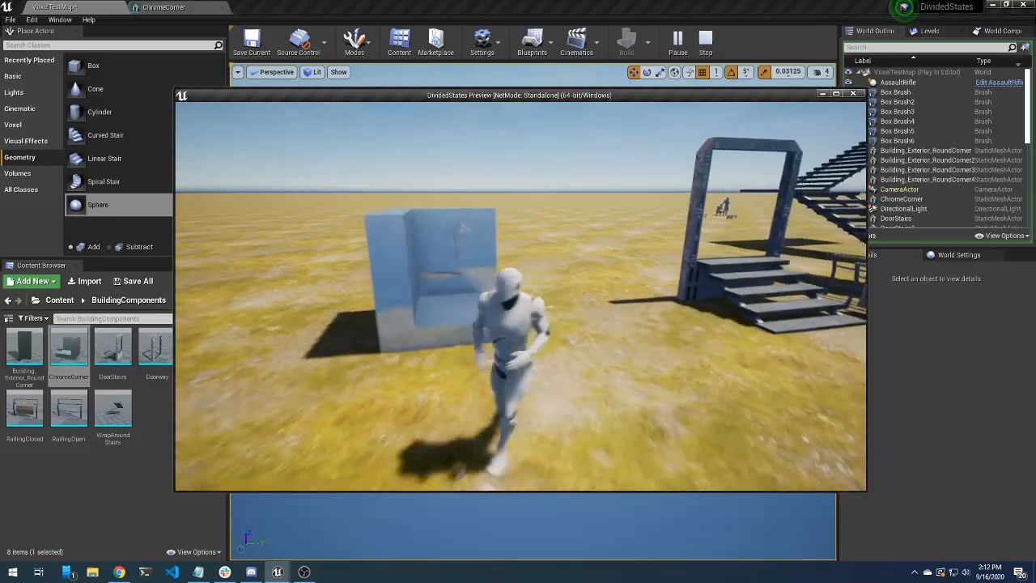
pyautogui.press('w')
pyautogui.press('Escape')
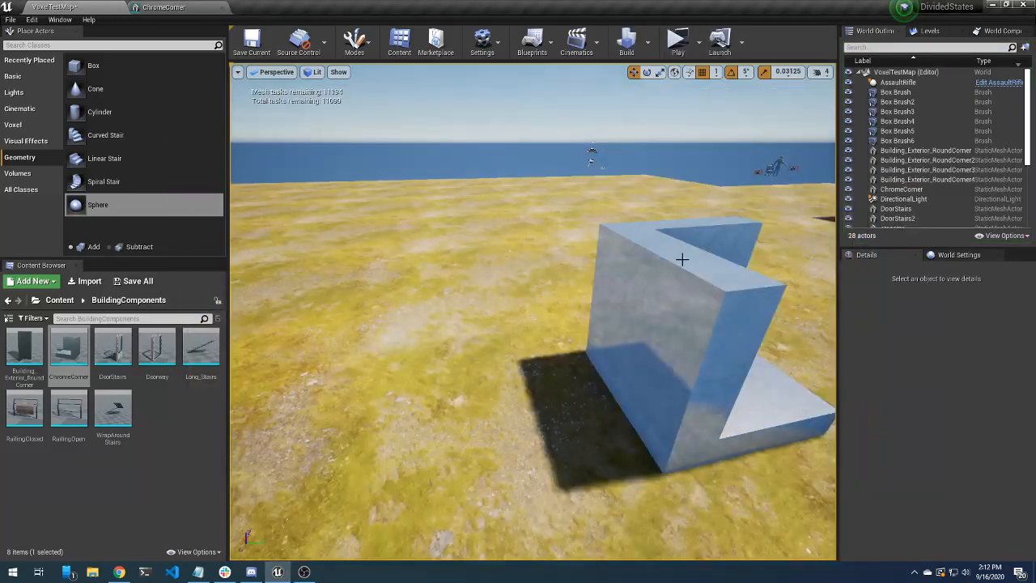
# Raise the chrome corner mesh in the level slightly, and duplicate it along Y
pyautogui.moveTo(568, 399); pyautogui.dragTo(629, 387, button='right')
pyautogui.press('s')
pyautogui.click(546, 356)
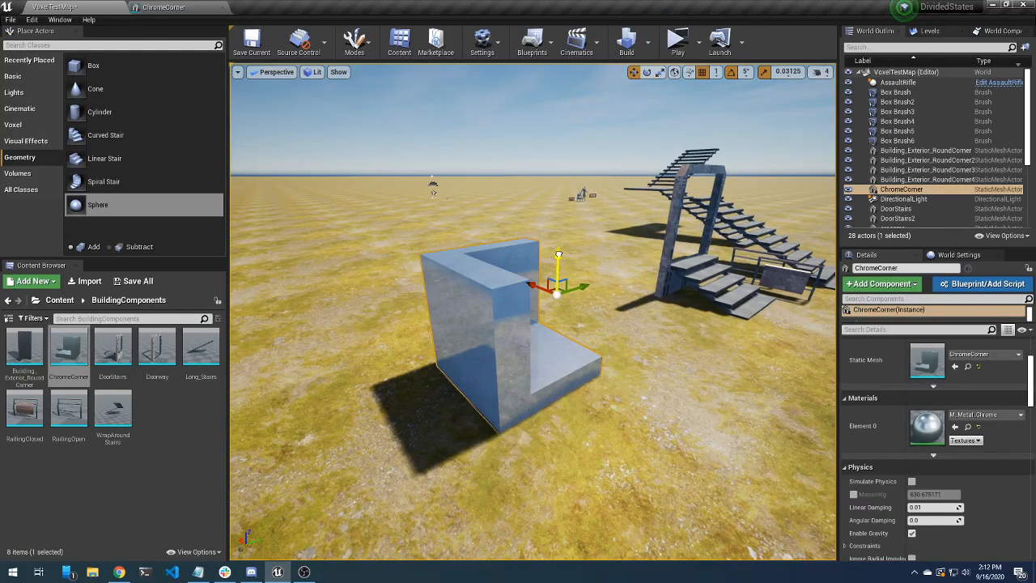
pyautogui.moveTo(557, 254)
pyautogui.mouseDown()
pyautogui.moveTo(558, 240)
pyautogui.moveTo(558, 253)
pyautogui.mouseUp()
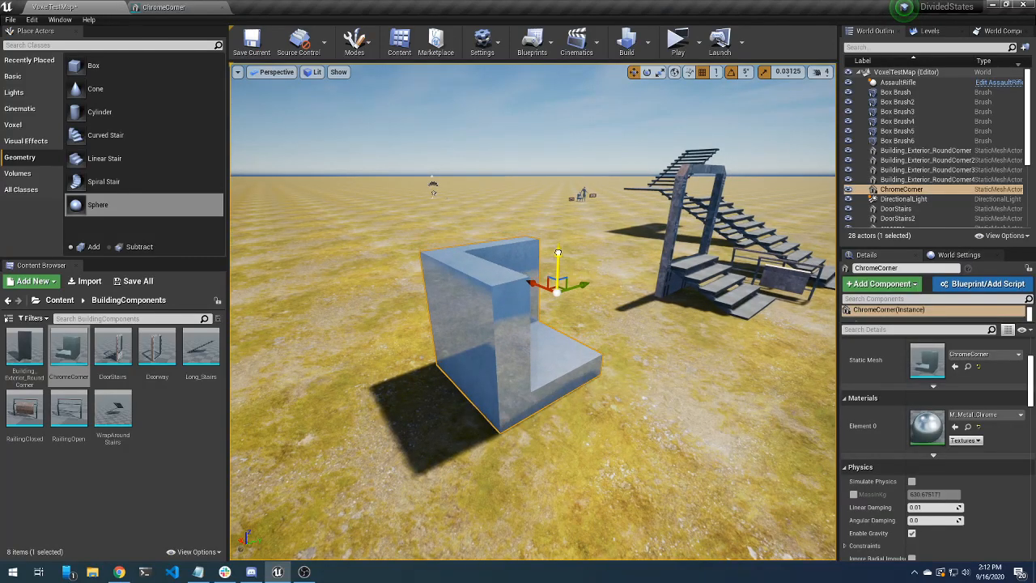
pyautogui.moveTo(619, 331); pyautogui.dragTo(577, 340, button='right')
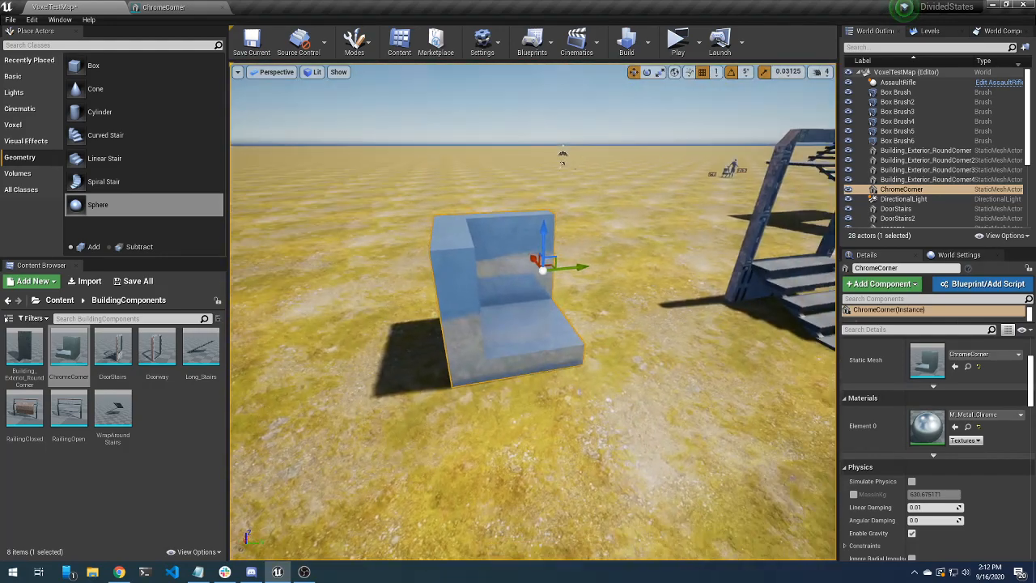
pyautogui.moveTo(552, 269); pyautogui.dragTo(494, 275, button='right')
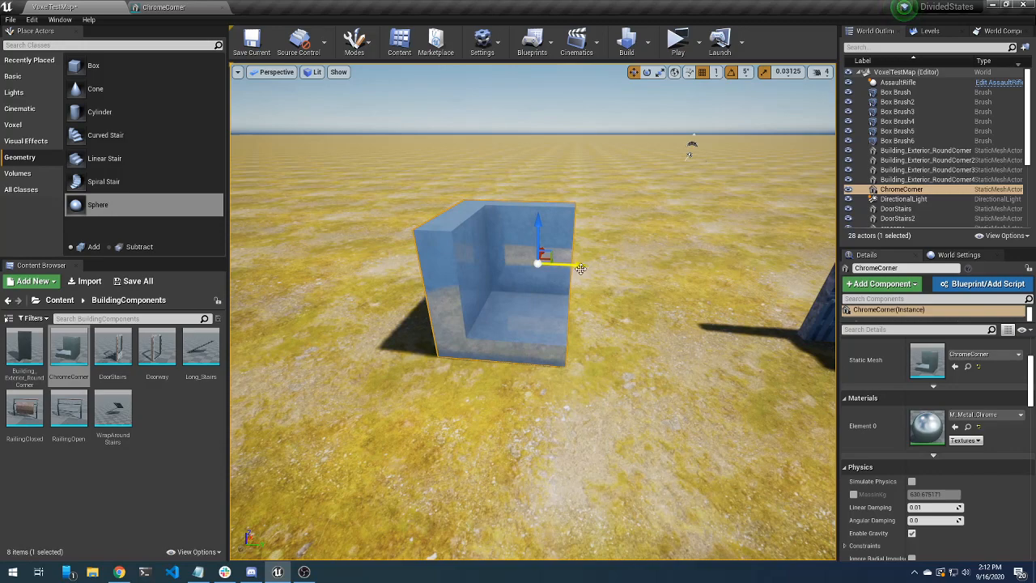
pyautogui.keyDown('alt'); pyautogui.moveTo(580, 268); pyautogui.dragTo(444, 267); pyautogui.keyUp('alt')
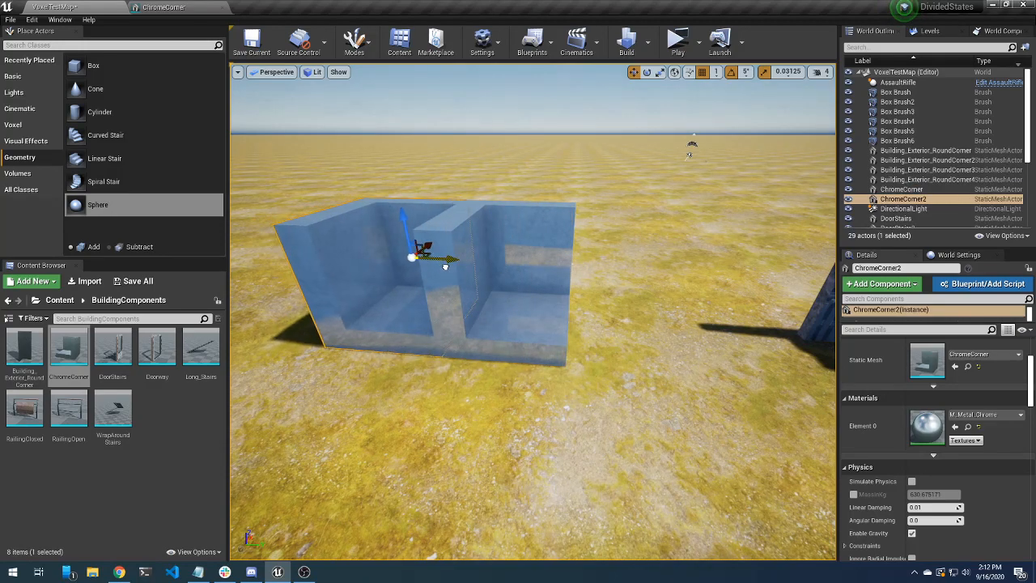
# Rotate the duplicated chrome corner 90° about Z and move it along Y to leave a gap between the two corners
pyautogui.moveTo(420, 324); pyautogui.dragTo(424, 346, button='right')
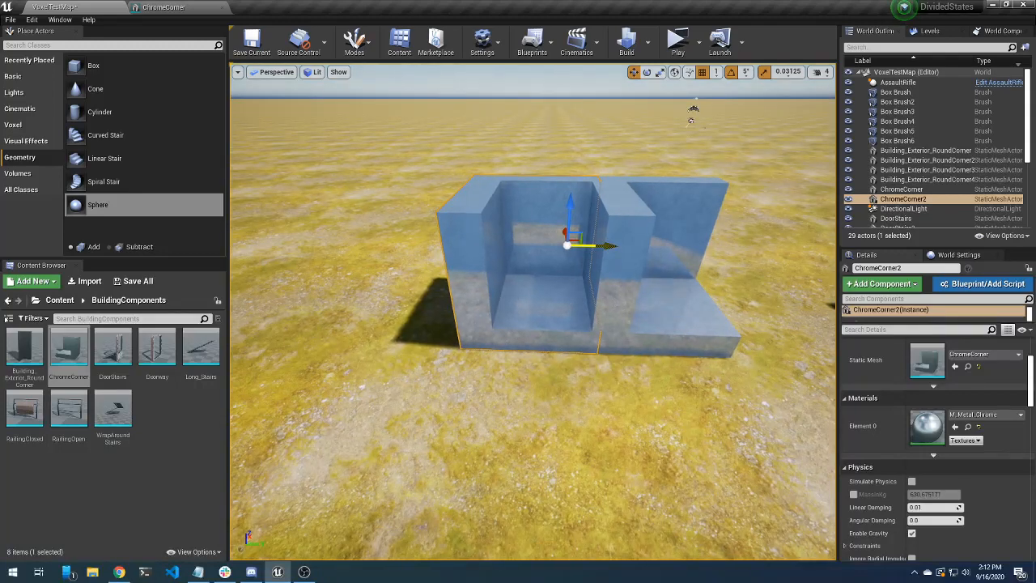
pyautogui.moveTo(611, 245); pyautogui.dragTo(381, 243)
pyautogui.press('e')
pyautogui.press('r')
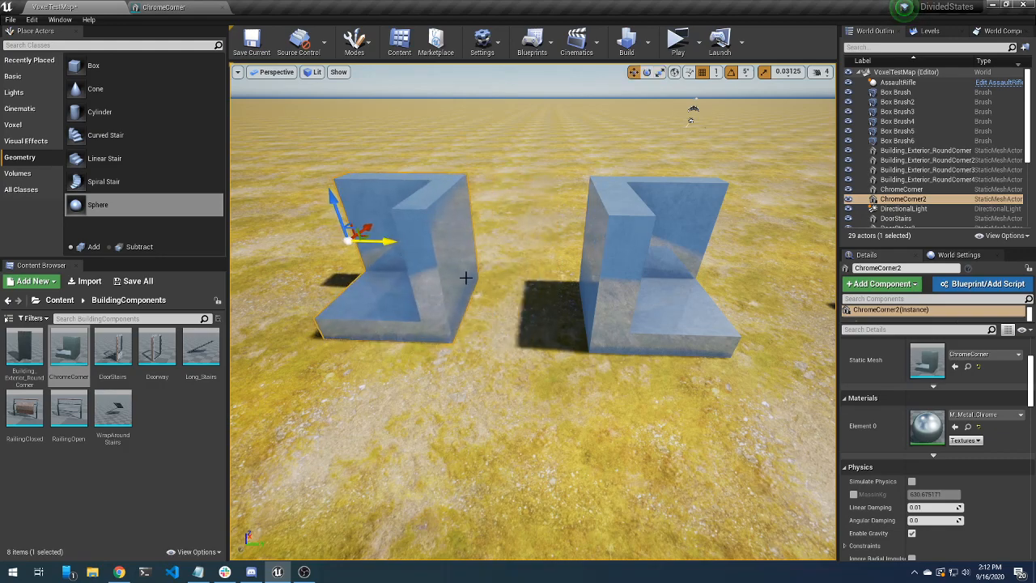
# Add an additive box brush in the gap between the two chrome corners
pyautogui.moveTo(505, 284); pyautogui.dragTo(518, 283, button='right')
pyautogui.press('w')
pyautogui.moveTo(559, 233); pyautogui.dragTo(580, 232, button='right')
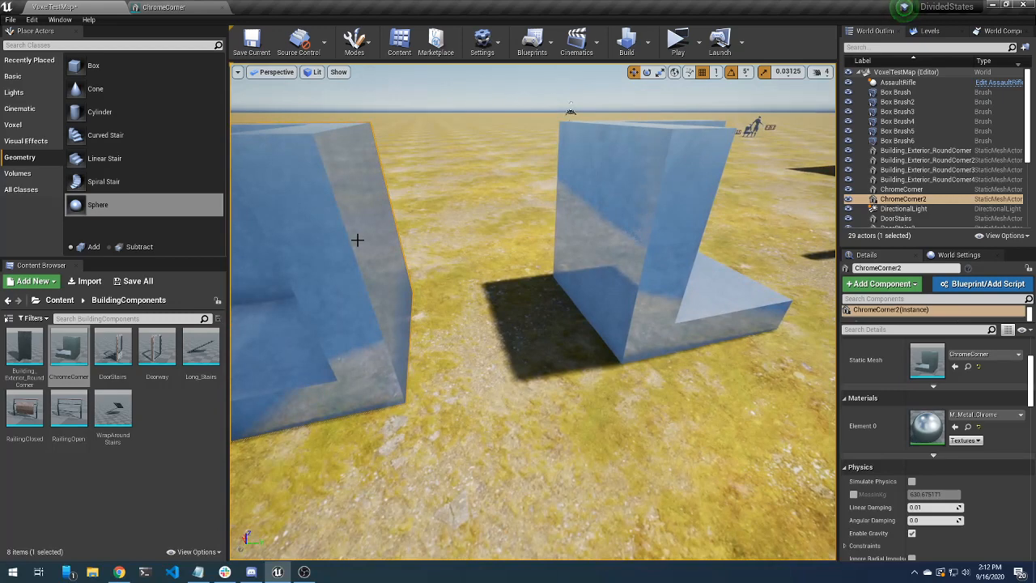
pyautogui.moveTo(571, 109); pyautogui.dragTo(458, 261, button='right')
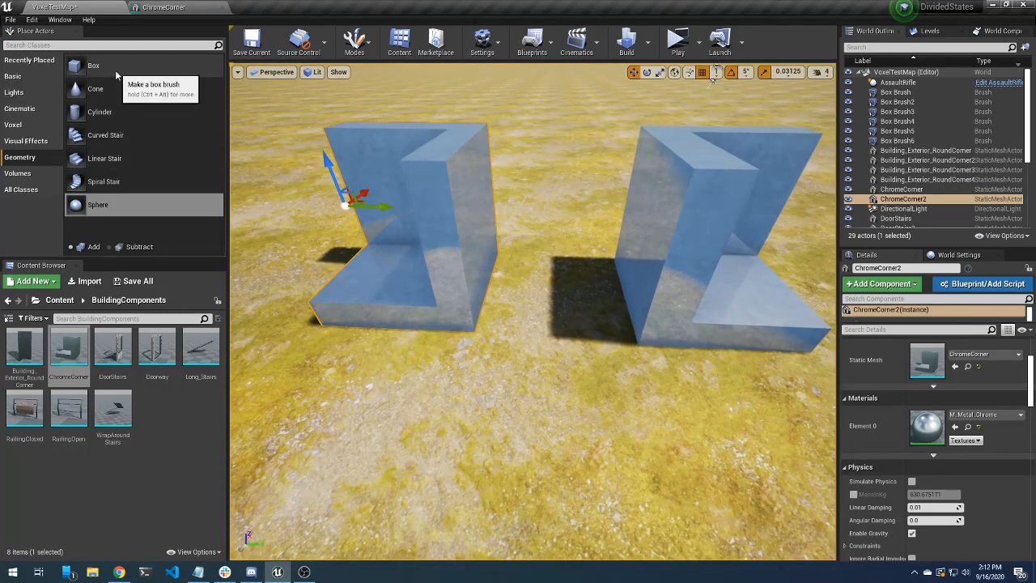
pyautogui.moveTo(89, 65); pyautogui.dragTo(550, 275)
pyautogui.scroll(2, 930, 405)
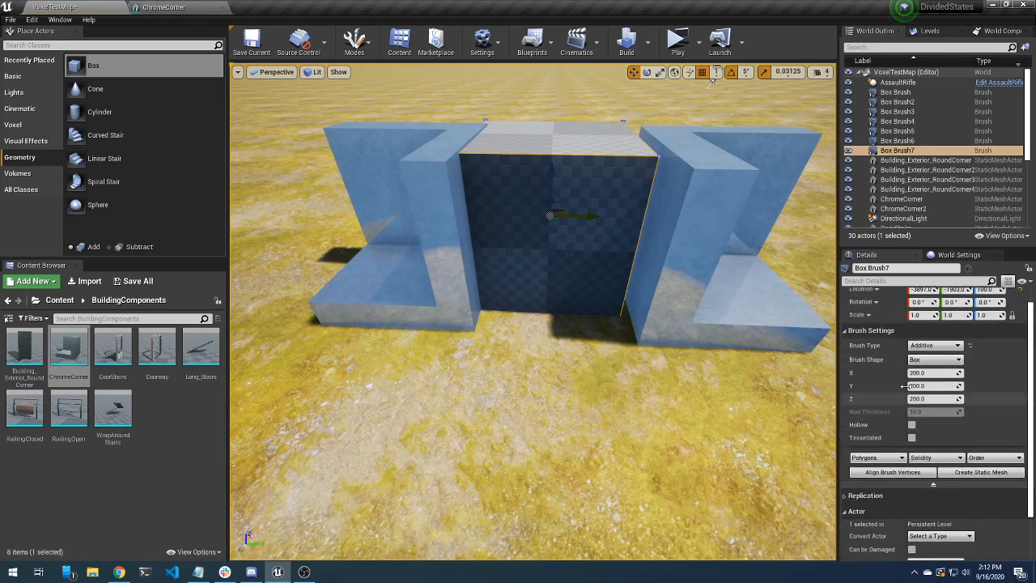
# Set the box brush's X and Z sizes to 50 and shift it along Y so that it bridges the corner walls
pyautogui.click(937, 373)
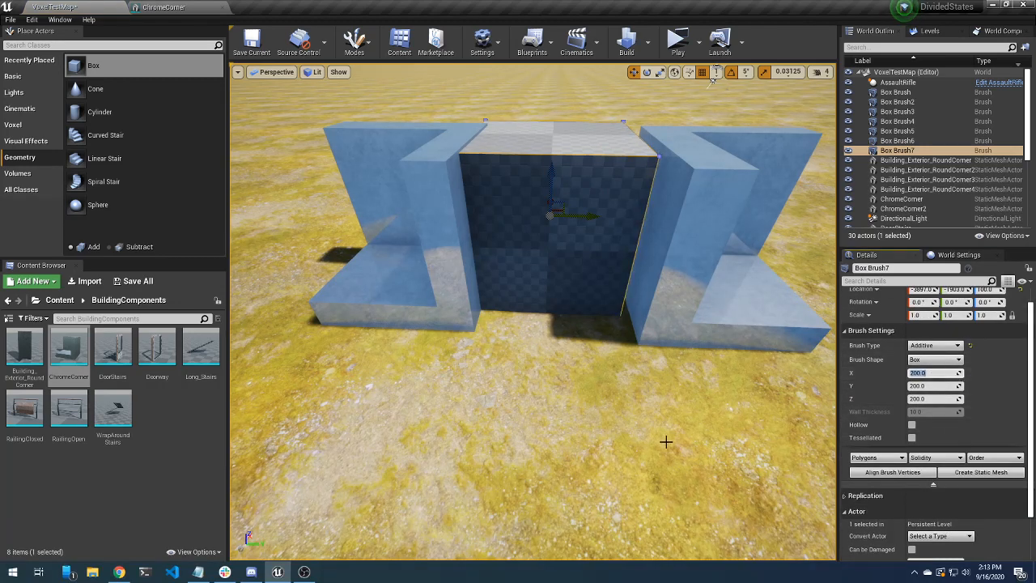
pyautogui.moveTo(566, 479)
pyautogui.mouseDown(button='right')
pyautogui.moveTo(453, 477)
pyautogui.moveTo(599, 470)
pyautogui.moveTo(558, 413)
pyautogui.mouseUp(button='right')
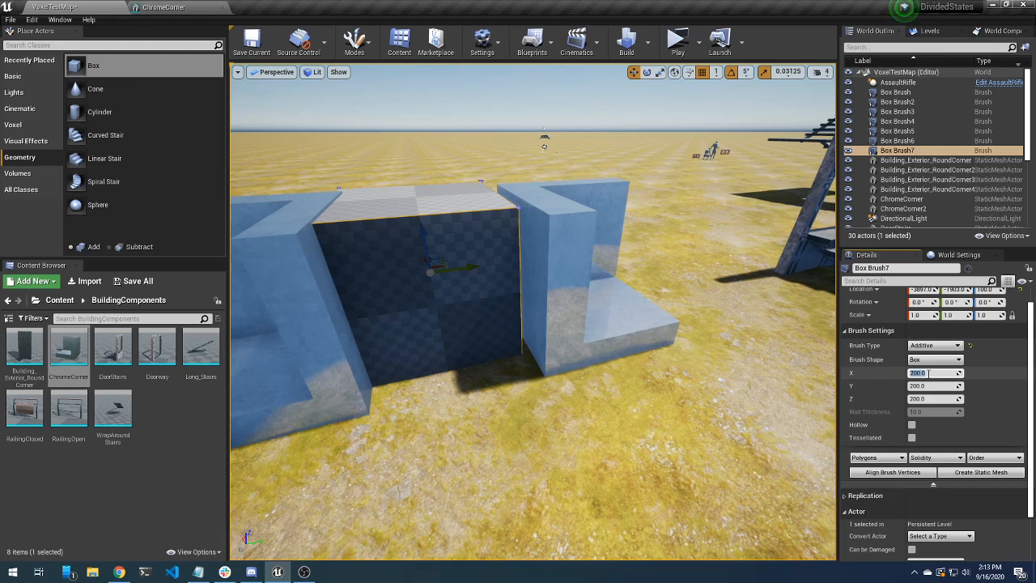
pyautogui.write('50')
pyautogui.press('Tab')
pyautogui.press('Tab')
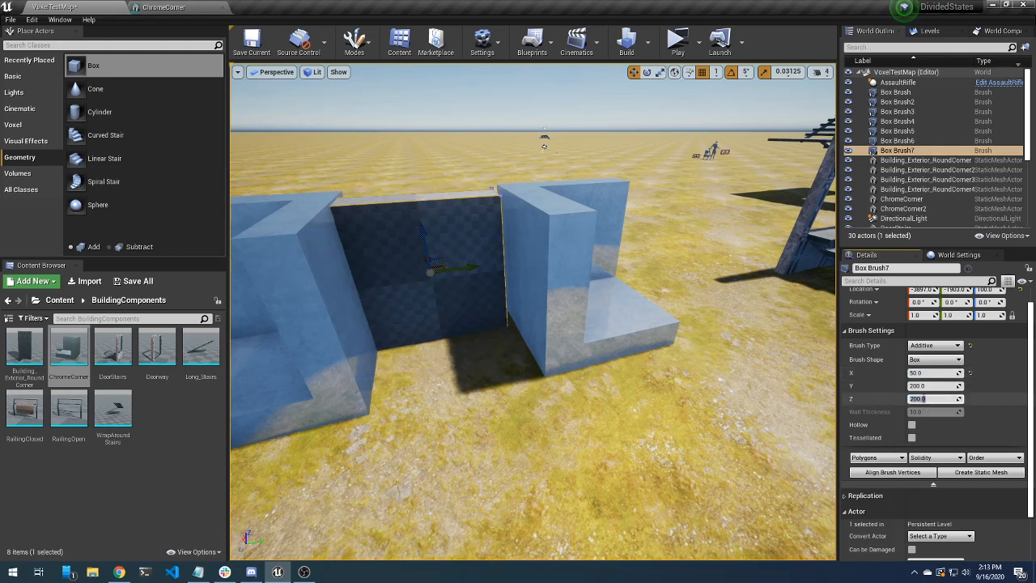
pyautogui.press('Return')
pyautogui.moveTo(530, 323)
pyautogui.mouseDown(button='right')
pyautogui.moveTo(502, 296)
pyautogui.moveTo(521, 326)
pyautogui.mouseUp(button='right')
pyautogui.press('w')
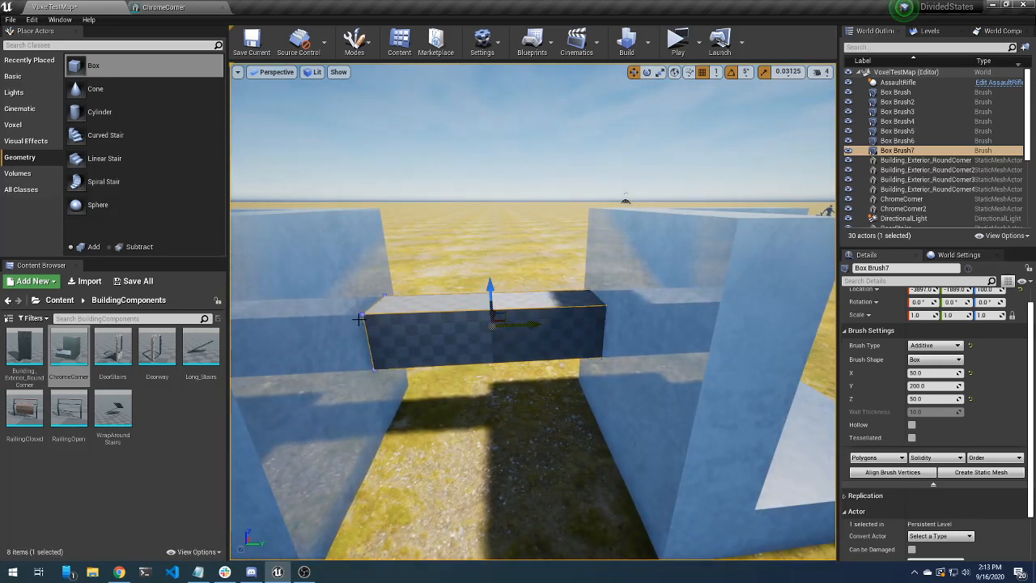
# Nudge the duplicated chrome corner along Y so that its wall overlaps the end of the box brush beam
pyautogui.click(327, 323)
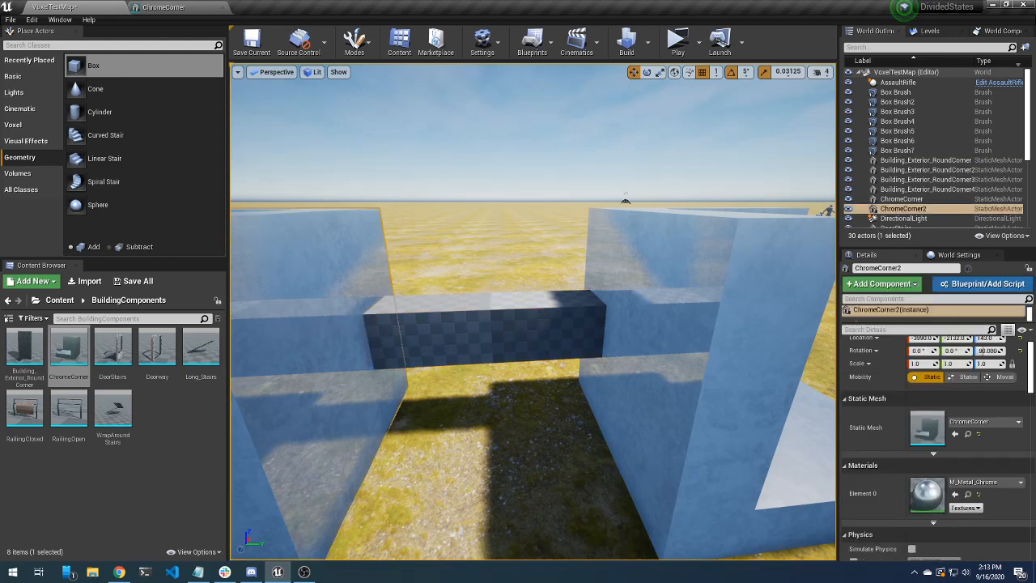
pyautogui.press('a')
pyautogui.moveTo(393, 317)
pyautogui.mouseDown(button='right')
pyautogui.moveTo(402, 322)
pyautogui.moveTo(375, 324)
pyautogui.mouseUp(button='right')
pyautogui.press('a')
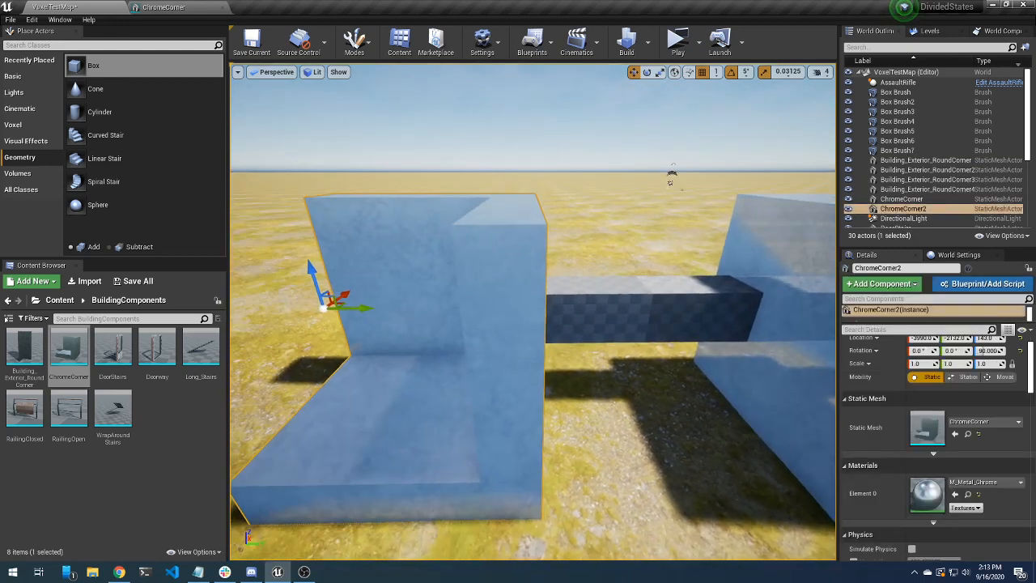
pyautogui.press('d')
pyautogui.moveTo(436, 306); pyautogui.dragTo(416, 310, button='right')
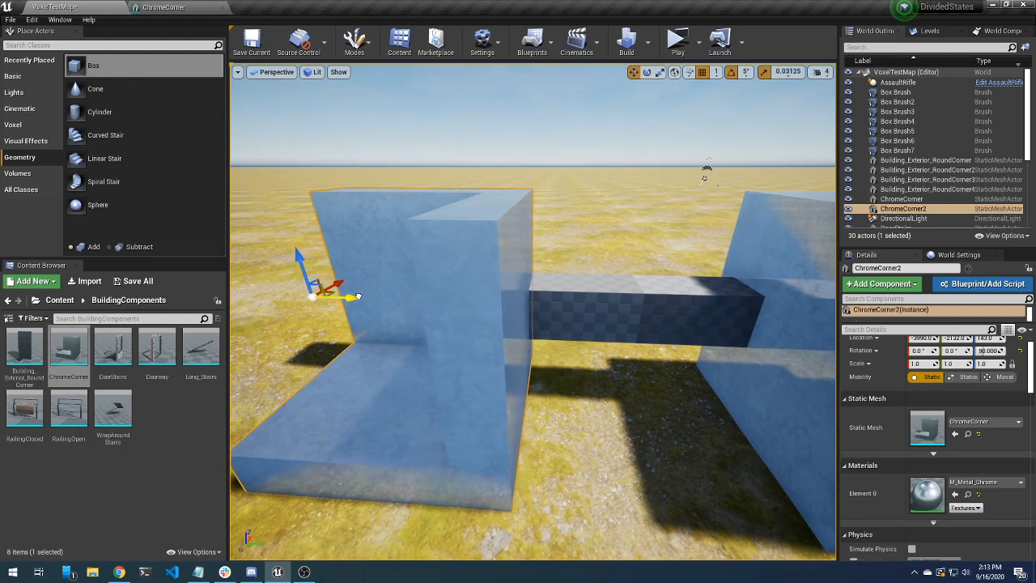
pyautogui.moveTo(358, 296); pyautogui.dragTo(363, 298)
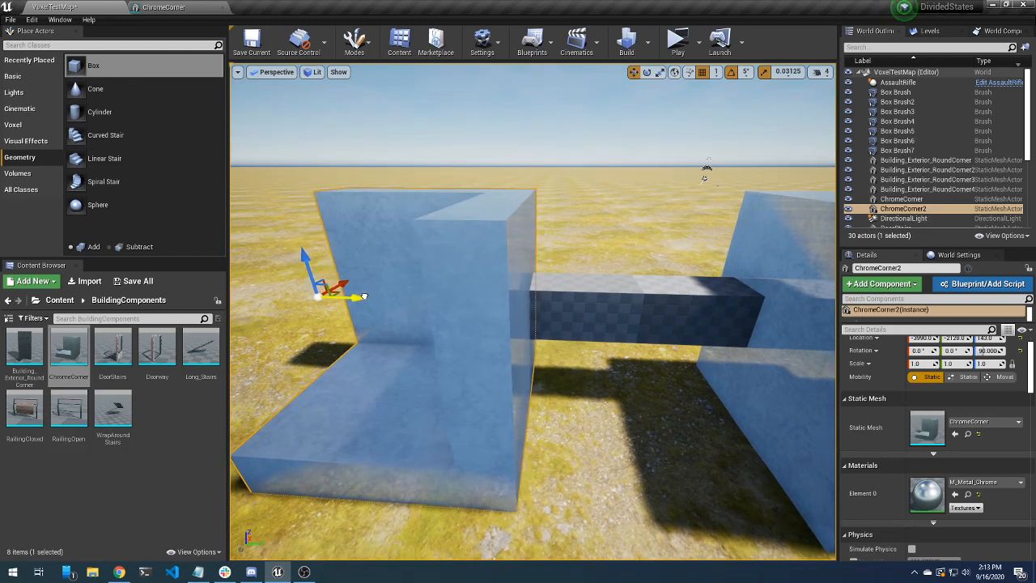
# Search the whole Content folder for "M_Met" to find the metal materials
pyautogui.click(135, 467)
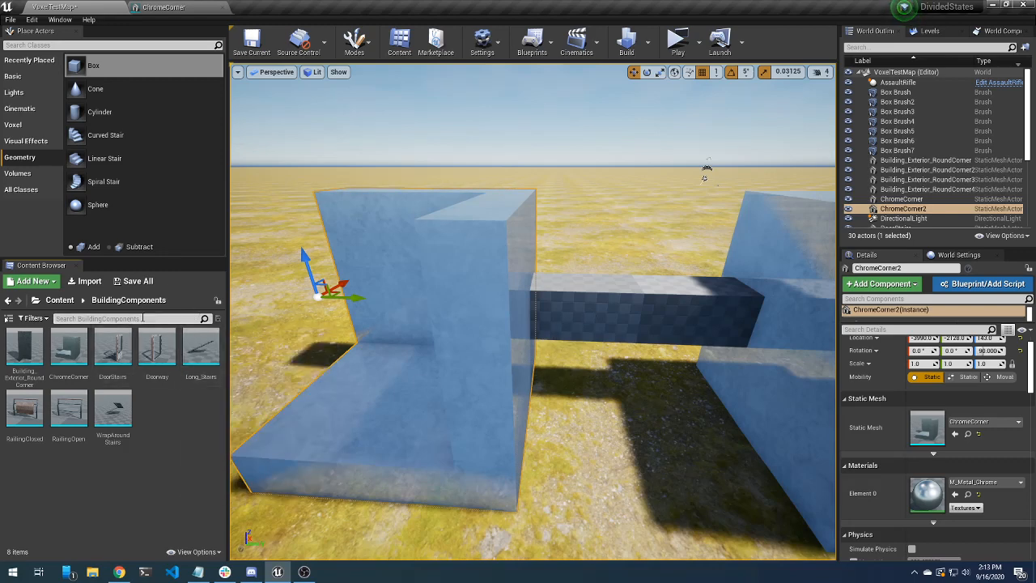
pyautogui.click(59, 300)
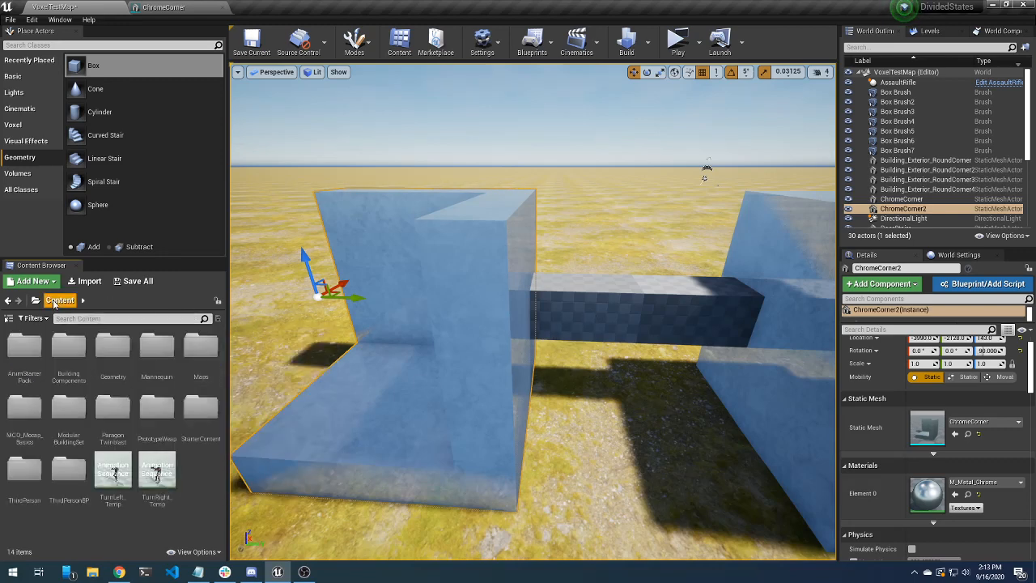
pyautogui.write('M_')
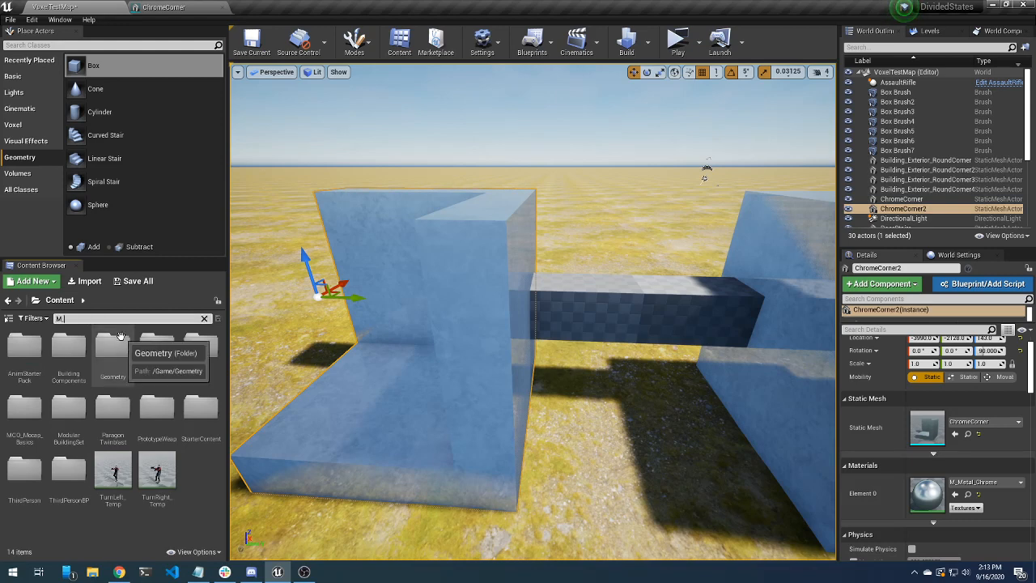
pyautogui.write('Met')
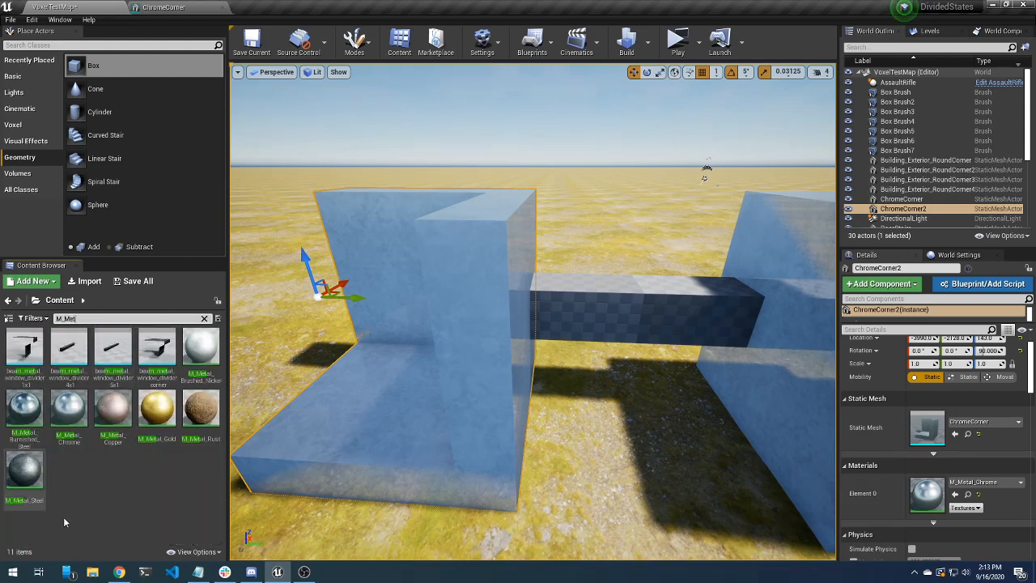
# Apply the M_Metal_Copper material to the exposed faces of the box brush beam, including its back and underside
pyautogui.moveTo(113, 408); pyautogui.dragTo(616, 323)
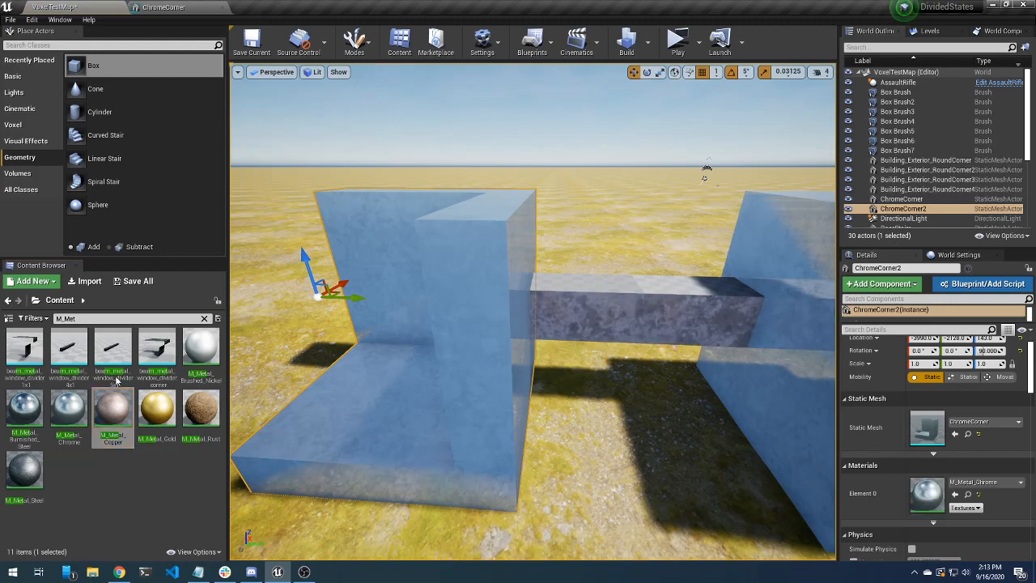
pyautogui.moveTo(114, 411); pyautogui.dragTo(673, 282)
pyautogui.moveTo(665, 319); pyautogui.dragTo(548, 243, button='right')
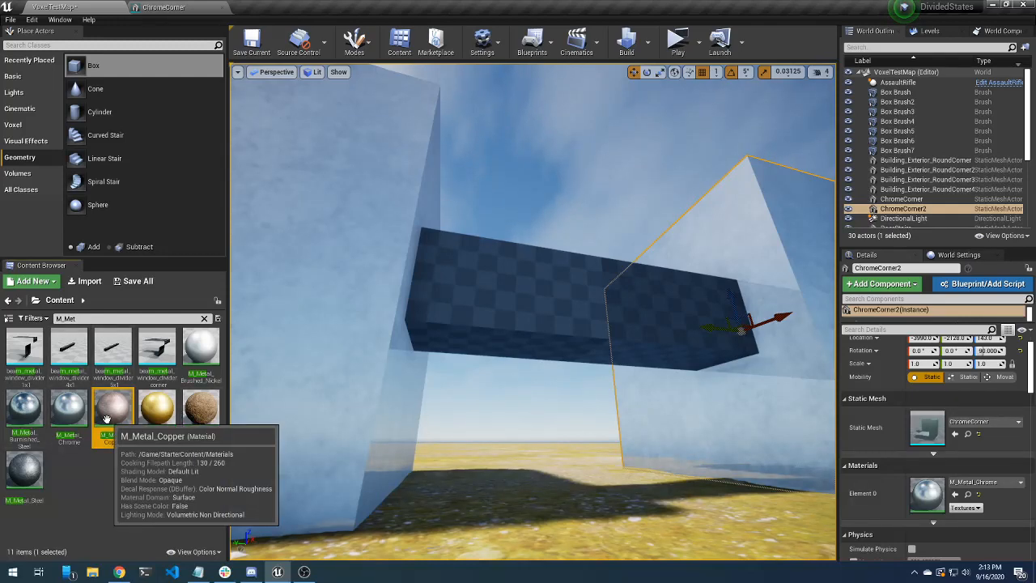
pyautogui.moveTo(113, 409); pyautogui.dragTo(639, 308)
pyautogui.moveTo(124, 409); pyautogui.dragTo(434, 342)
pyautogui.press('a')
pyautogui.moveTo(467, 305); pyautogui.dragTo(493, 388, button='right')
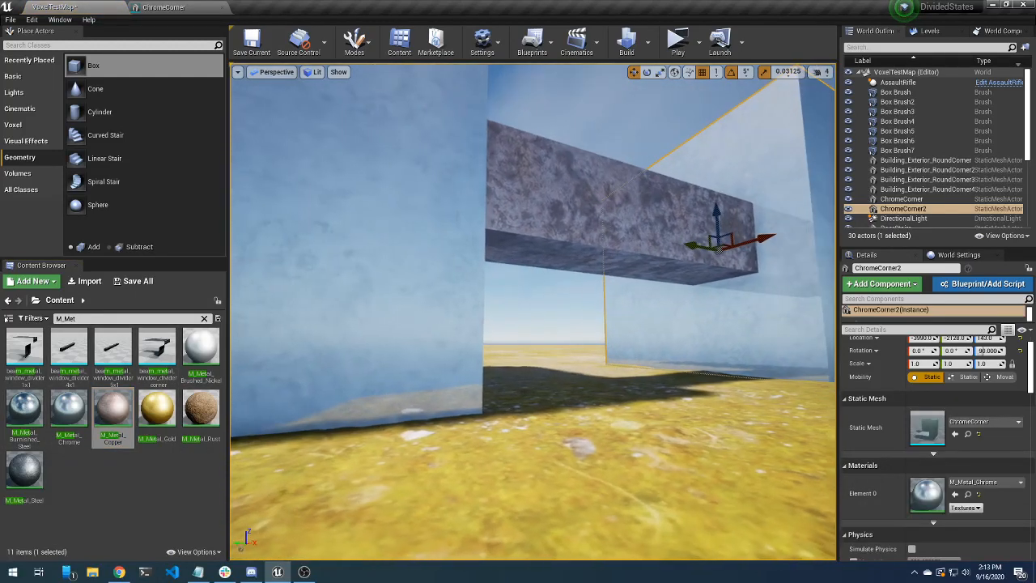
# Play-test the two chrome corners and the copper beam by running the character between and around them
pyautogui.press('d')
pyautogui.moveTo(502, 247); pyautogui.dragTo(720, 303, button='right')
pyautogui.press('e')
pyautogui.press('a')
pyautogui.press('s')
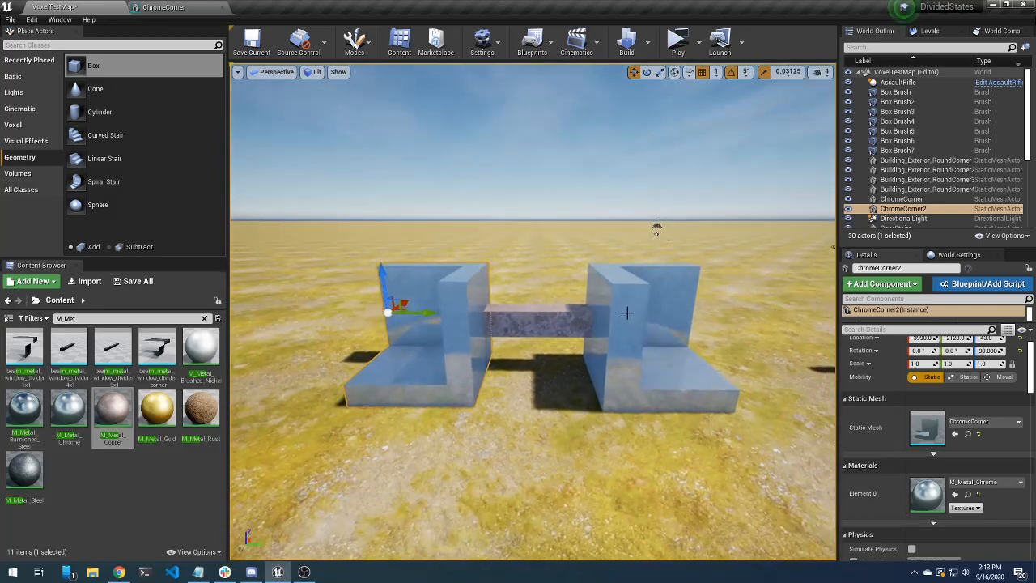
pyautogui.click(678, 40)
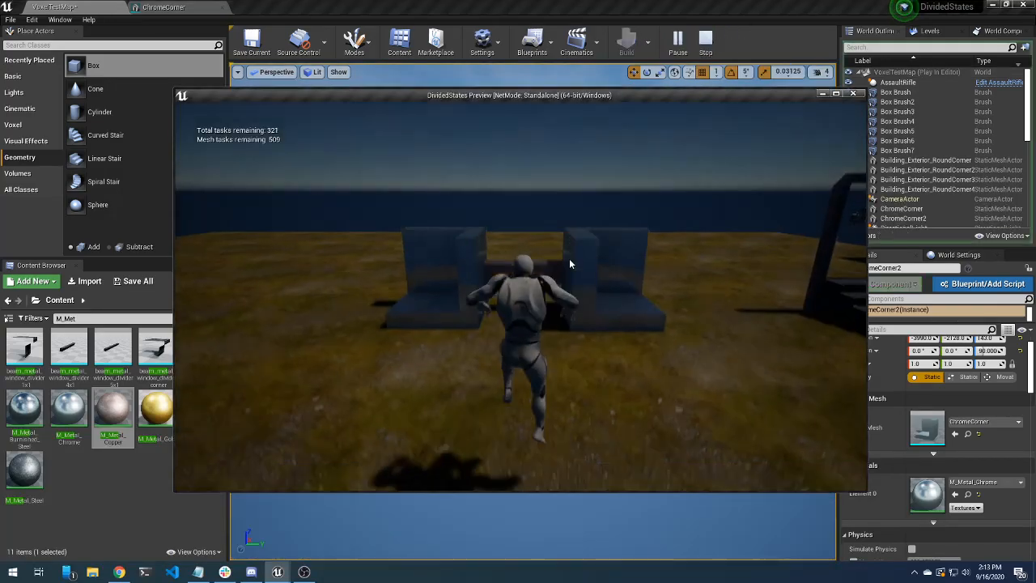
pyautogui.press('w')
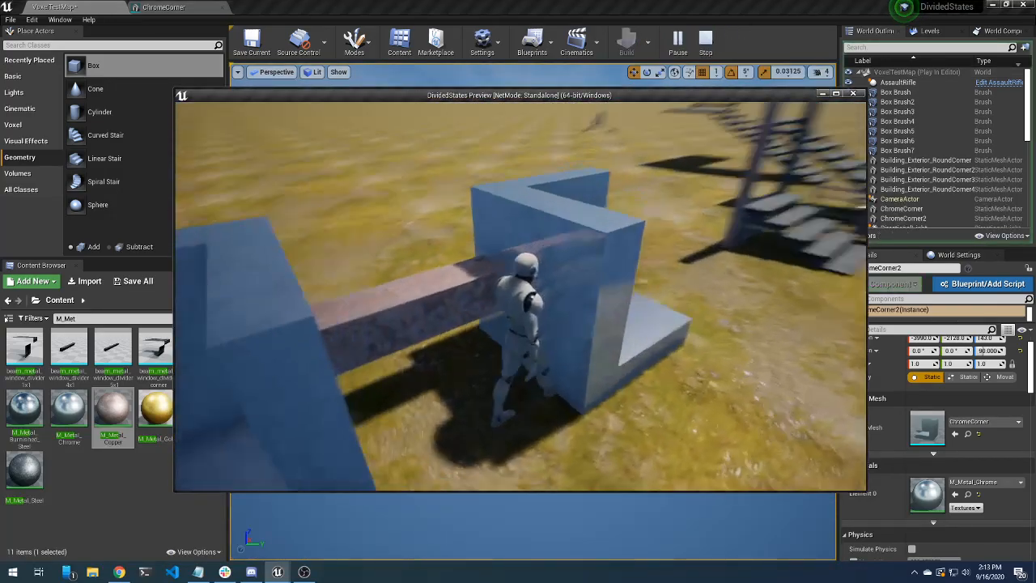
pyautogui.press('s')
pyautogui.press('Escape')
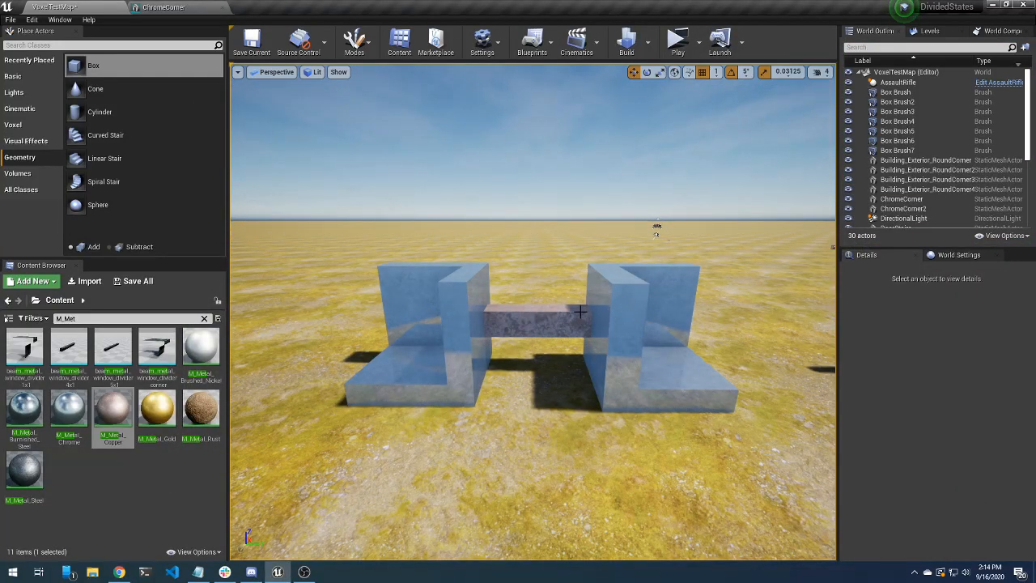
# Select the copper beam brush, clear the M_Met asset search and open the BuildingComponents folder
pyautogui.click(580, 312)
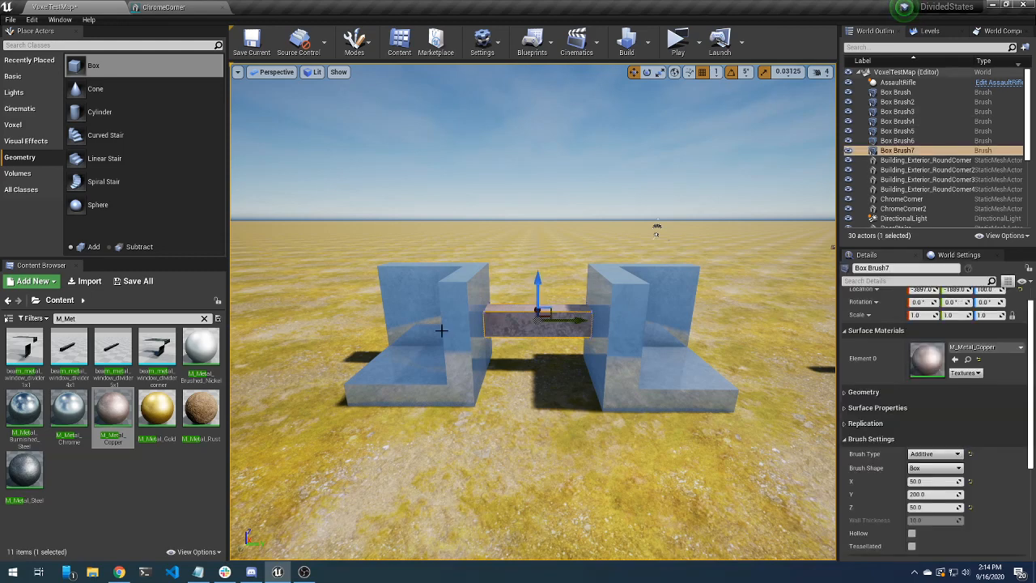
pyautogui.click(36, 301)
pyautogui.click(204, 318)
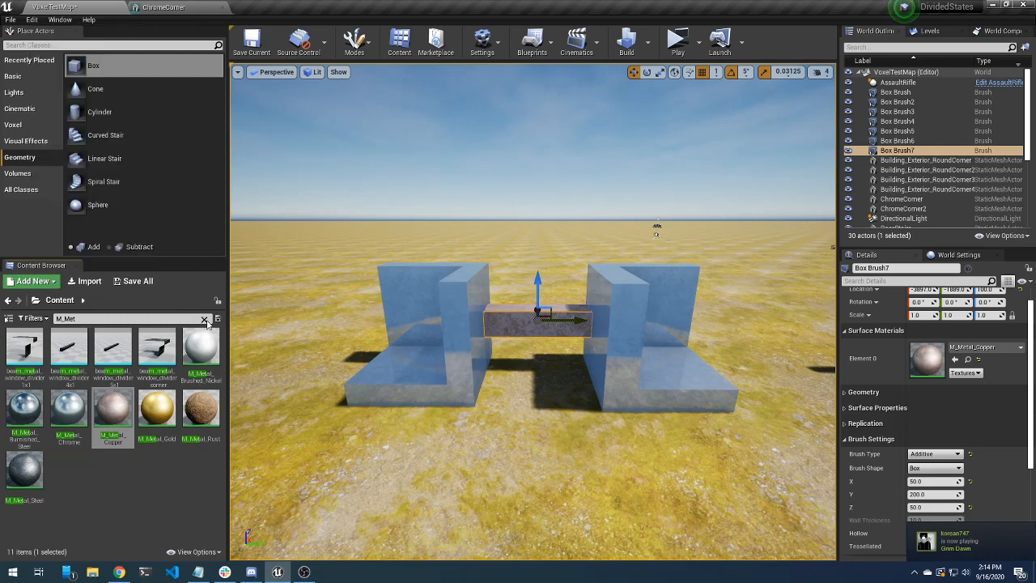
pyautogui.doubleClick(69, 347)
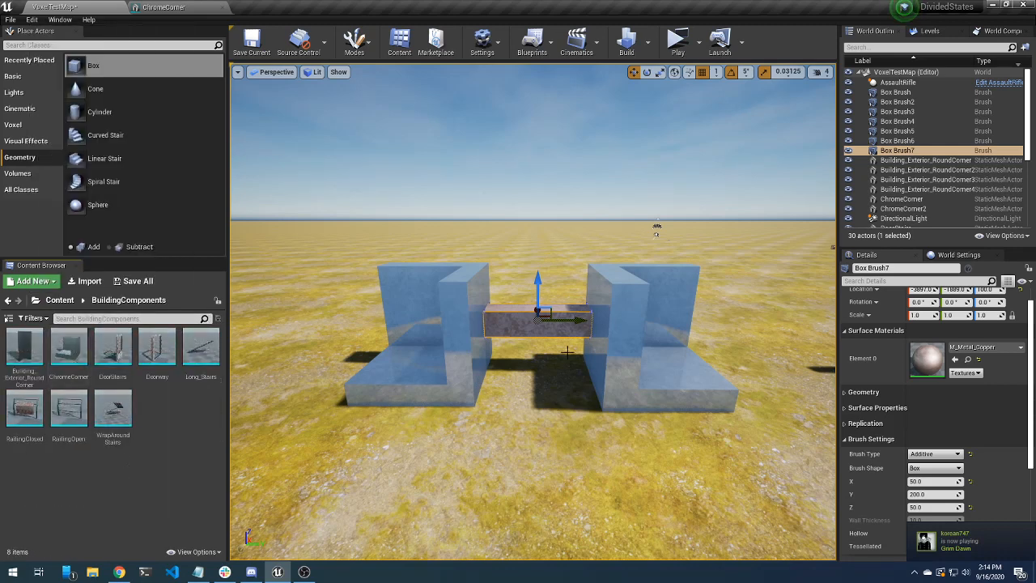
# Create a static mesh named eraseme from the copper beam brush in the BuildingComponents folder
pyautogui.scroll(-3, 939, 395)
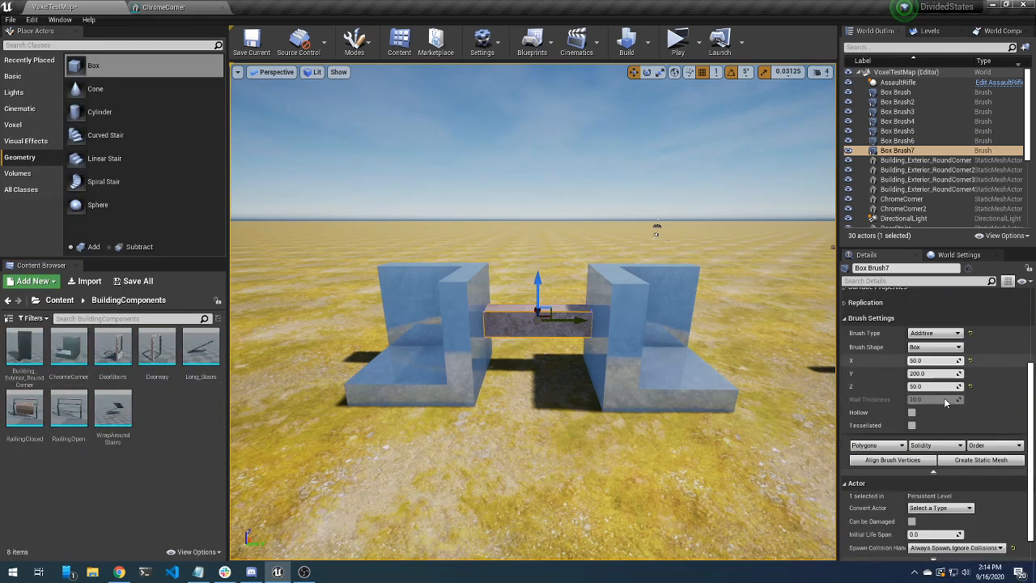
pyautogui.click(981, 459)
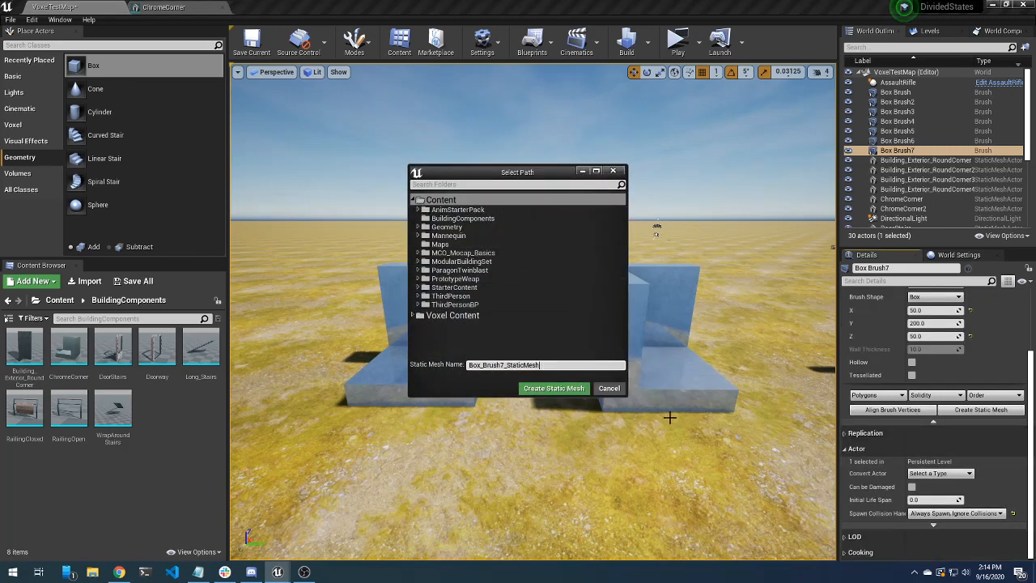
pyautogui.click(463, 219)
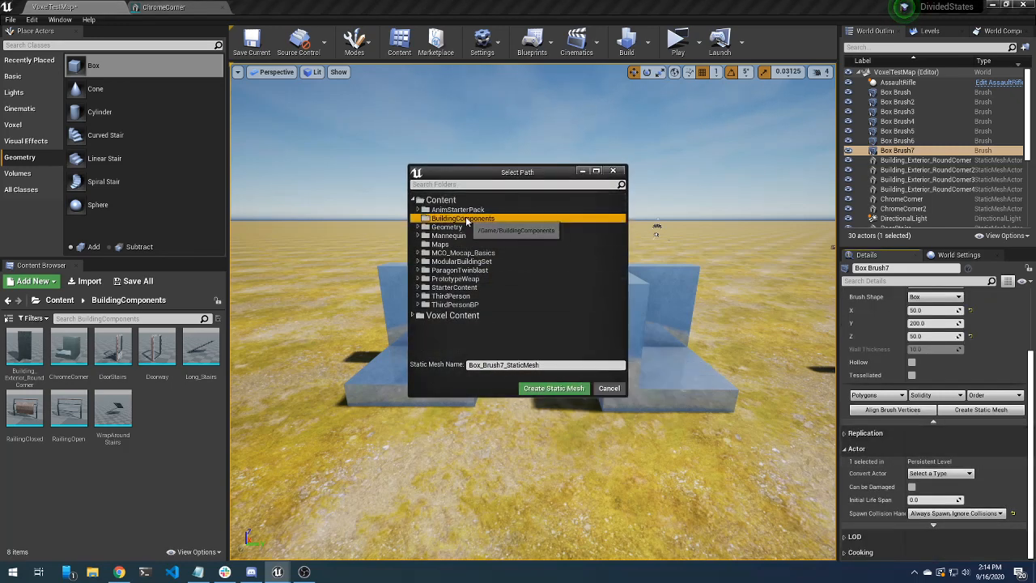
pyautogui.click(552, 366)
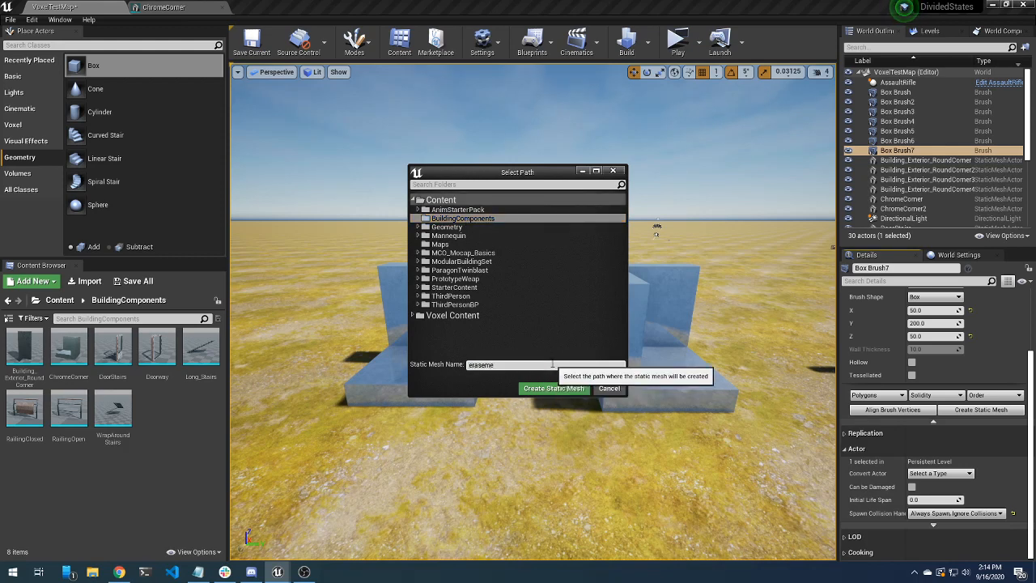
pyautogui.click(546, 388)
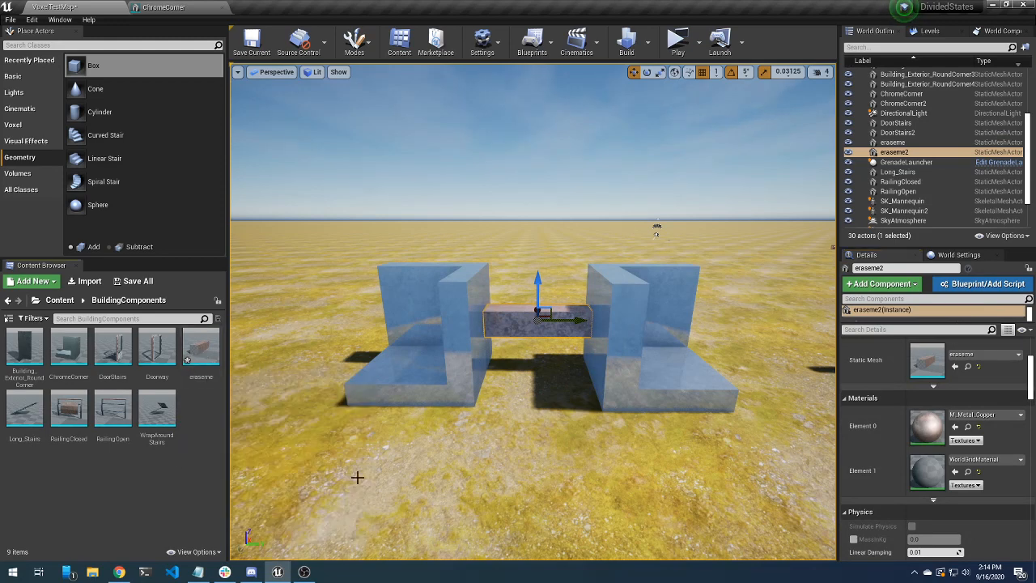
pyautogui.click(587, 337)
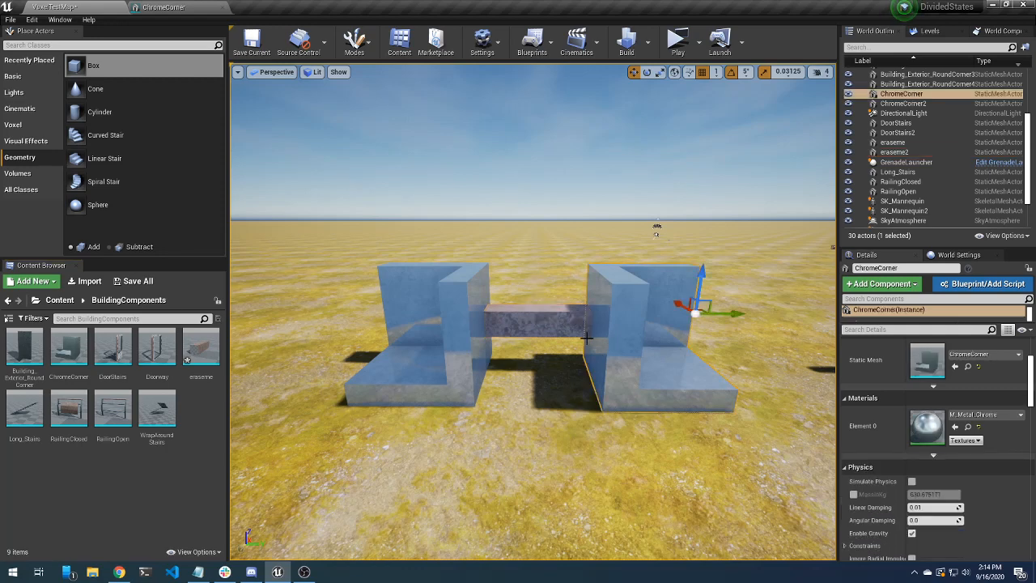
pyautogui.click(550, 322)
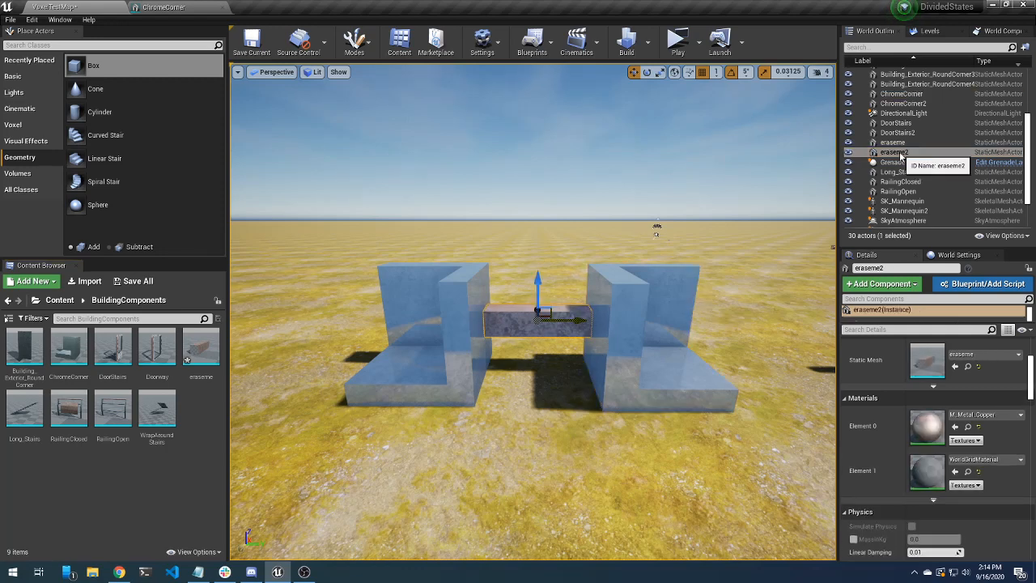
pyautogui.click(604, 356)
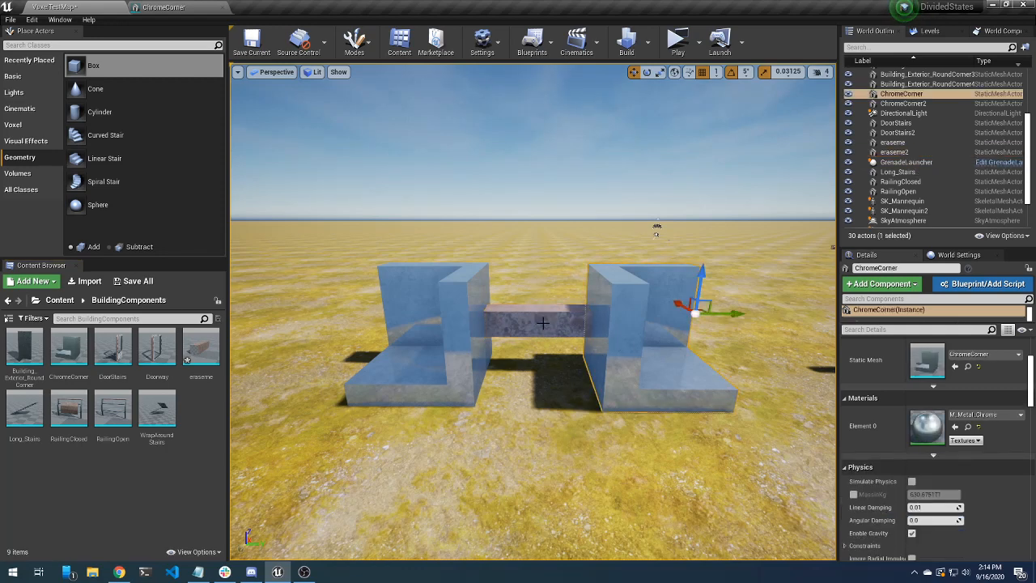
pyautogui.keyDown('ctrl'); pyautogui.click(543, 326); pyautogui.keyUp('ctrl')
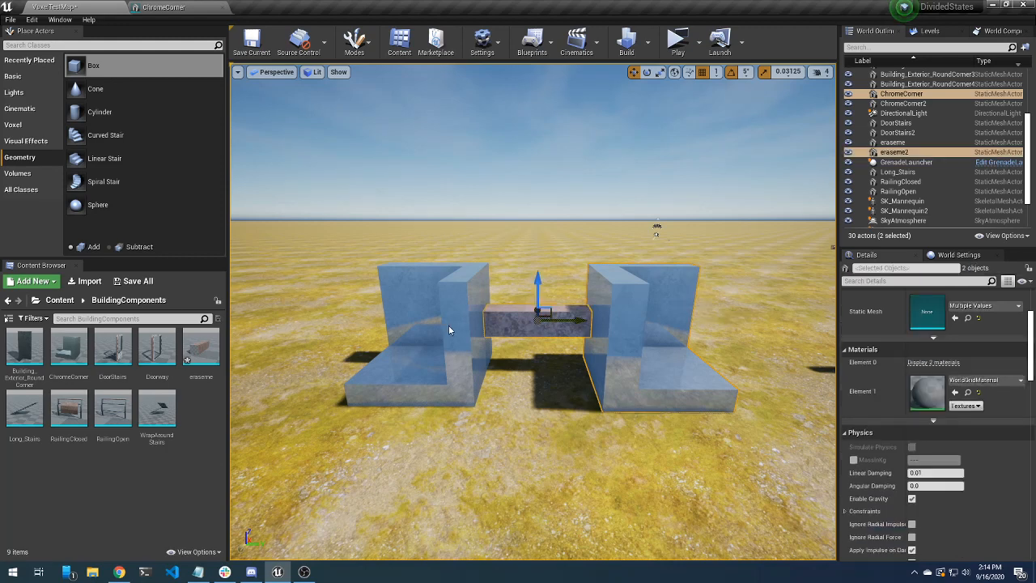
pyautogui.keyDown('ctrl'); pyautogui.click(449, 327); pyautogui.keyUp('ctrl')
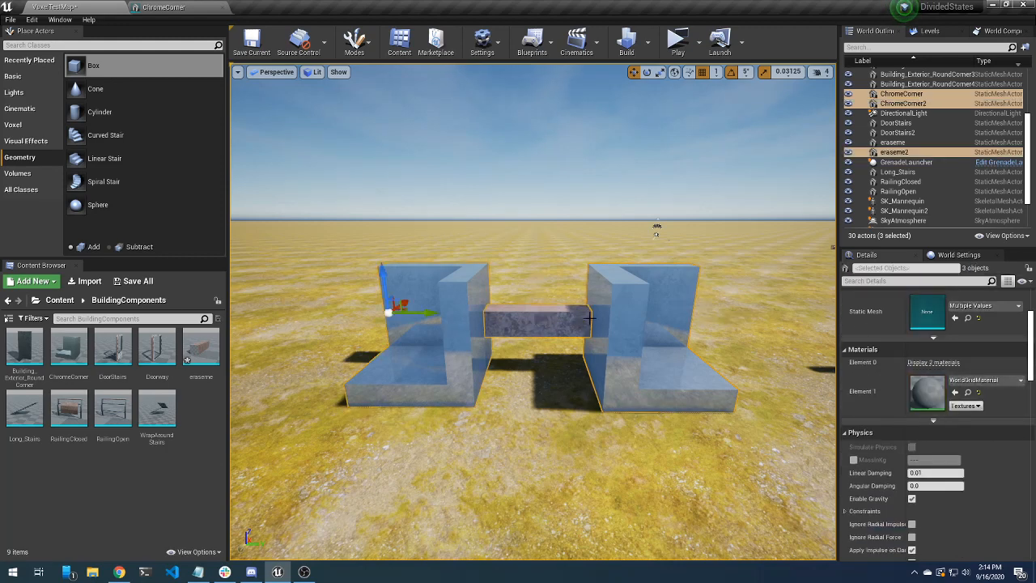
pyautogui.rightClick(619, 303)
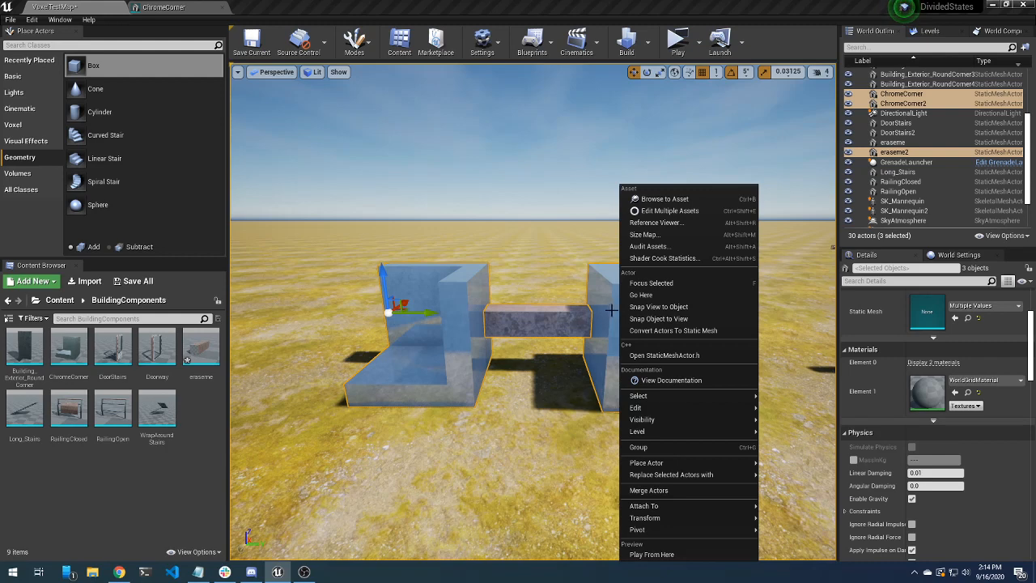
# Select both chrome corners and the copper beam and convert them to one static mesh named ChromeStand in BuildingComponents
pyautogui.click(611, 309)
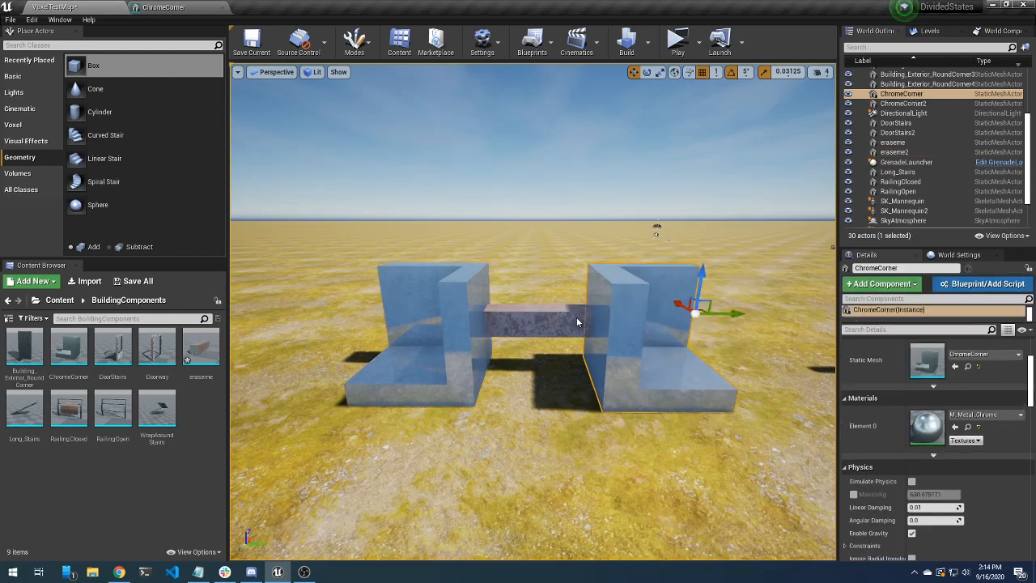
pyautogui.keyDown('ctrl'); pyautogui.click(577, 322); pyautogui.keyUp('ctrl')
pyautogui.keyDown('ctrl'); pyautogui.click(466, 324); pyautogui.keyUp('ctrl')
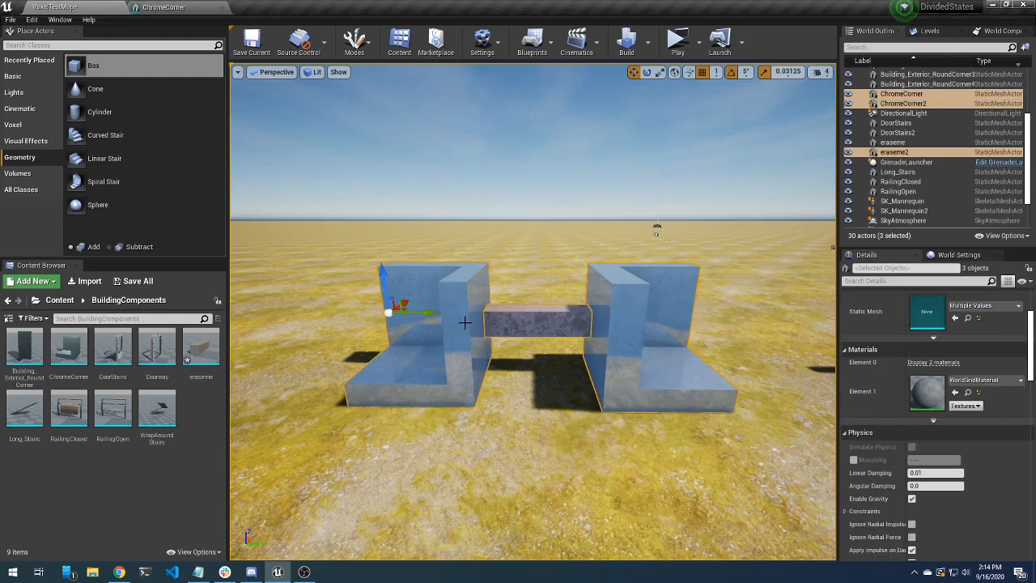
pyautogui.rightClick(464, 323)
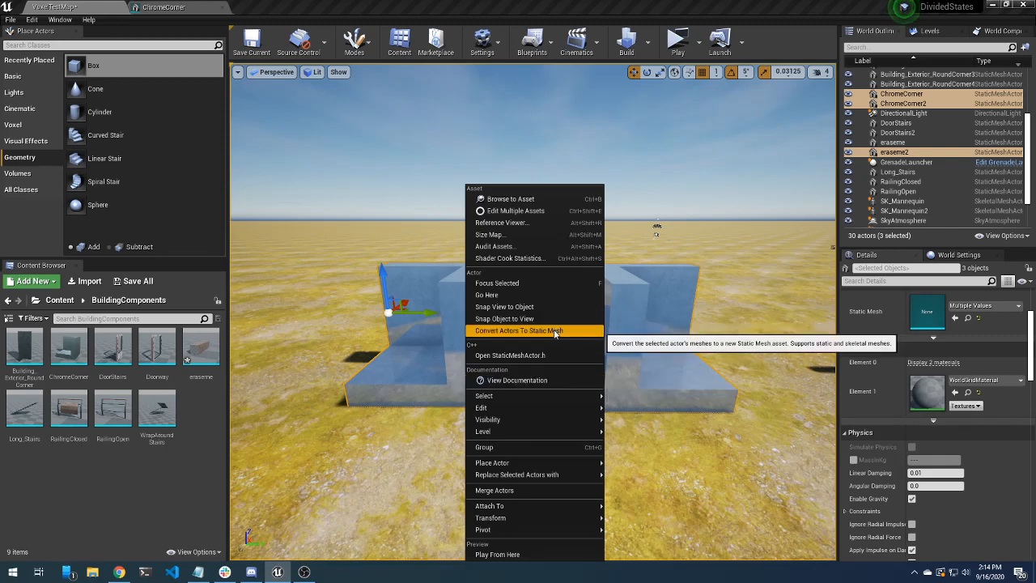
pyautogui.click(493, 330)
pyautogui.click(494, 208)
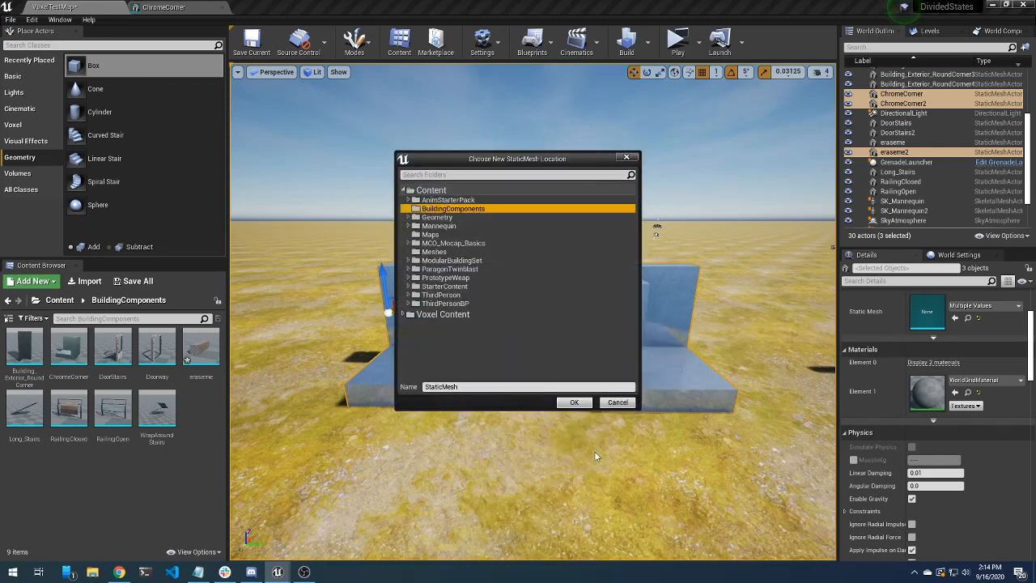
pyautogui.click(545, 386)
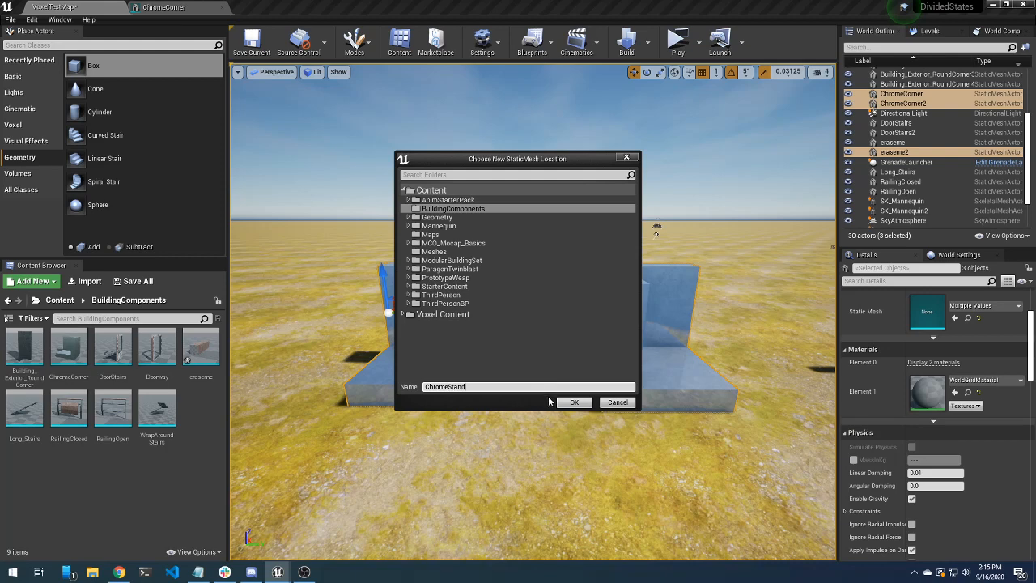
pyautogui.click(567, 407)
# Open the ChromeStand mesh, examine its combined geometry and material slots from several sides, and close it
pyautogui.click(137, 453)
pyautogui.doubleClick(103, 346)
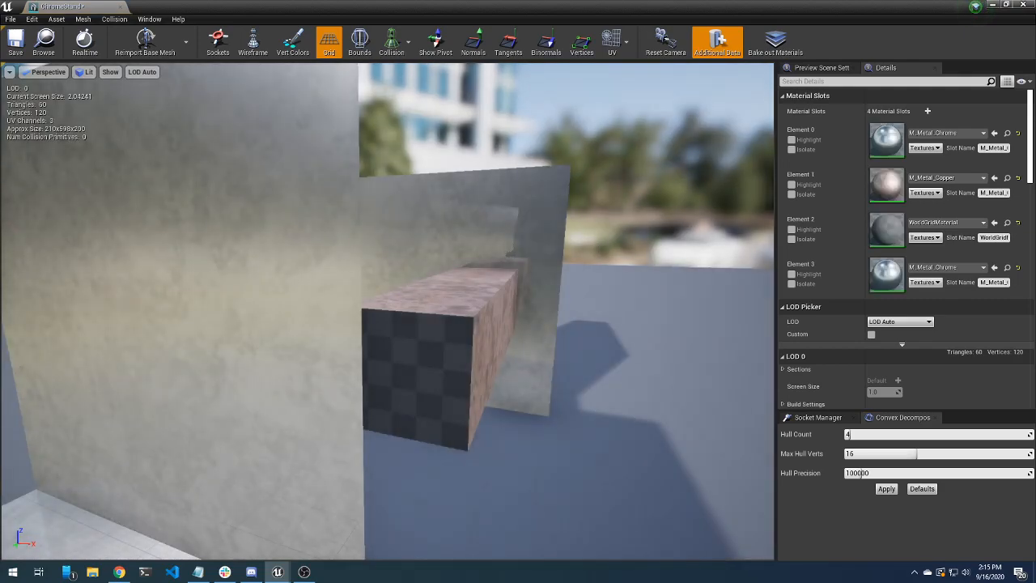
pyautogui.moveTo(438, 211); pyautogui.dragTo(235, 259, button='right')
pyautogui.moveTo(548, 289)
pyautogui.mouseDown(button='right')
pyautogui.moveTo(345, 284)
pyautogui.moveTo(548, 290)
pyautogui.mouseUp(button='right')
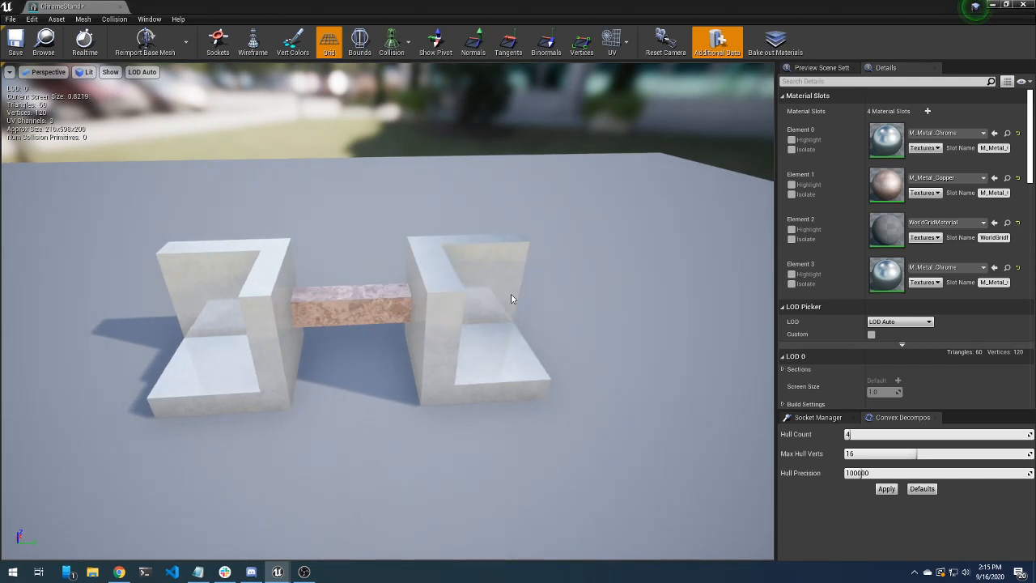
pyautogui.moveTo(494, 310); pyautogui.dragTo(323, 314, button='right')
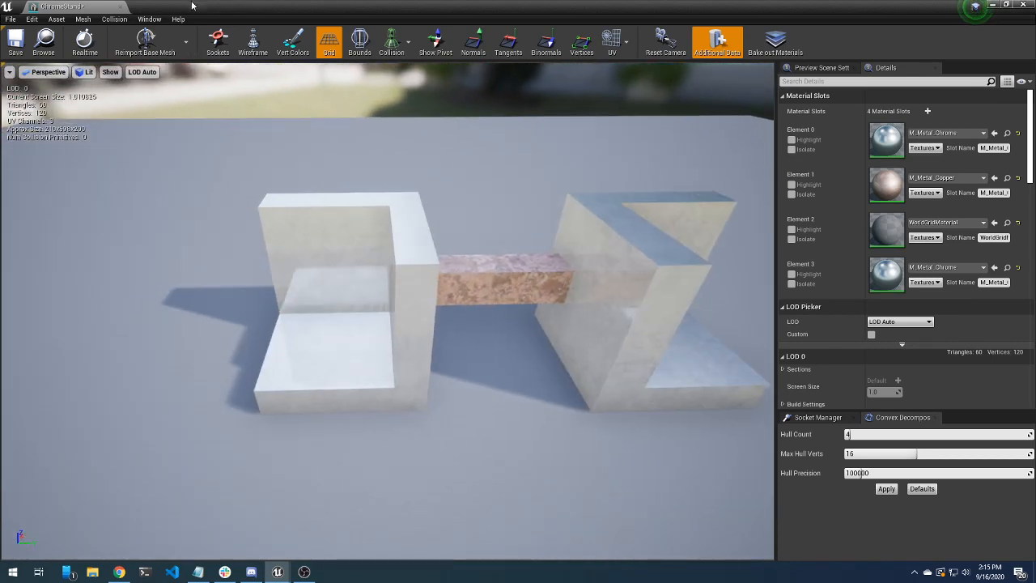
pyautogui.click(119, 7)
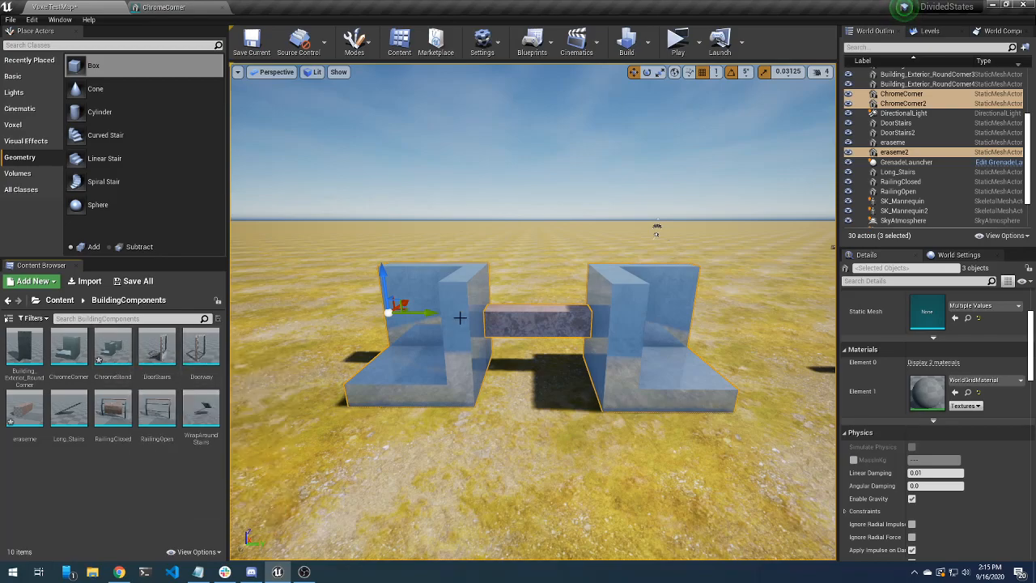
# Play-test the separate chrome corners and copper beam by running and jumping the character around and between them
pyautogui.click(671, 62)
pyautogui.press('w')
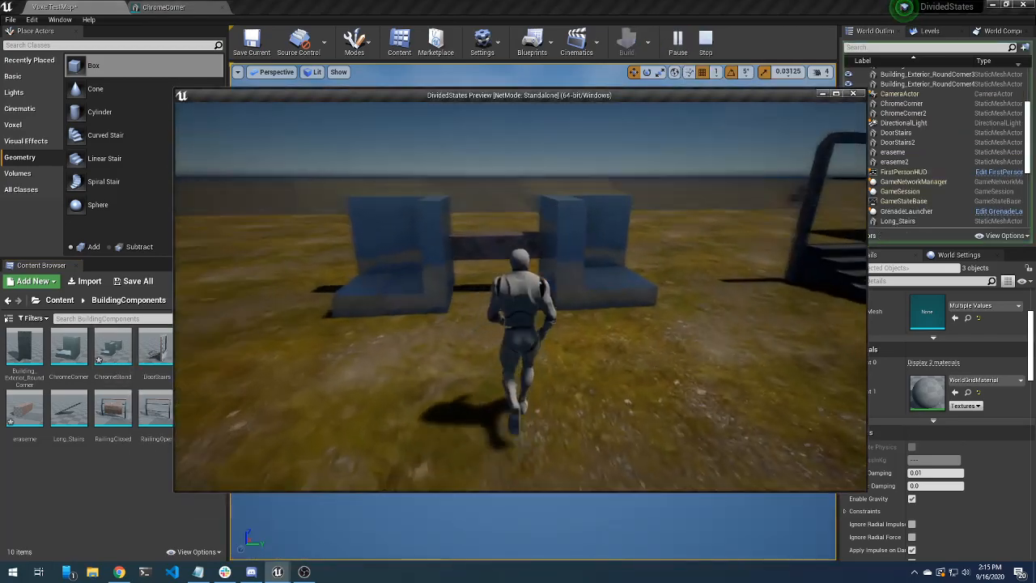
pyautogui.press('w')
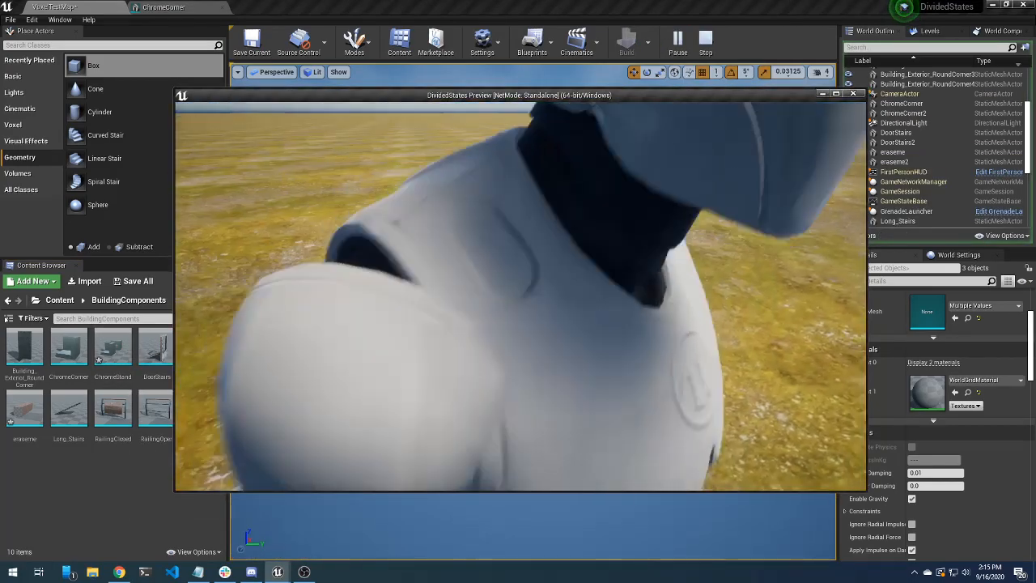
pyautogui.press('w')
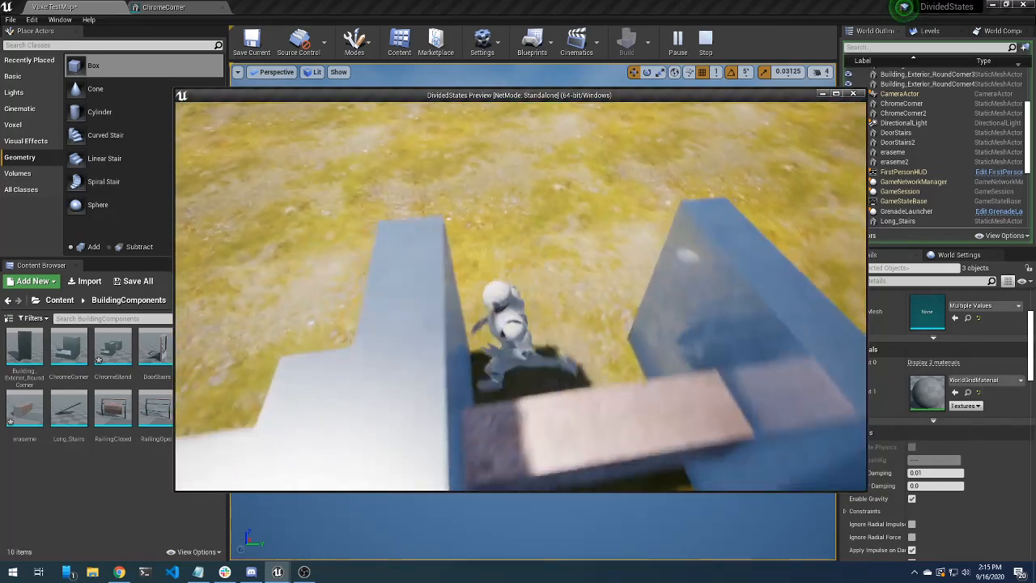
pyautogui.press('w')
pyautogui.press('space')
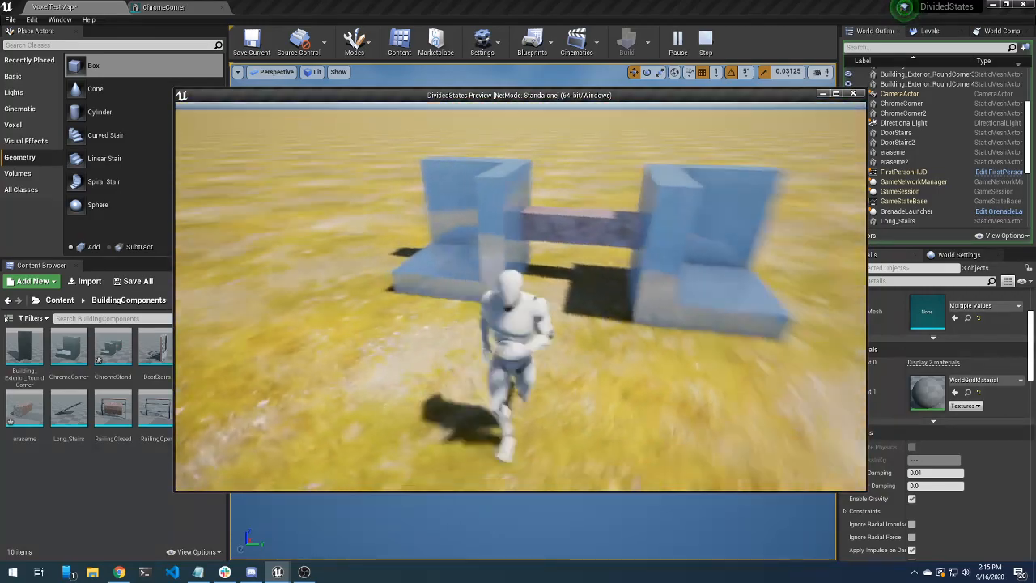
pyautogui.press('Escape')
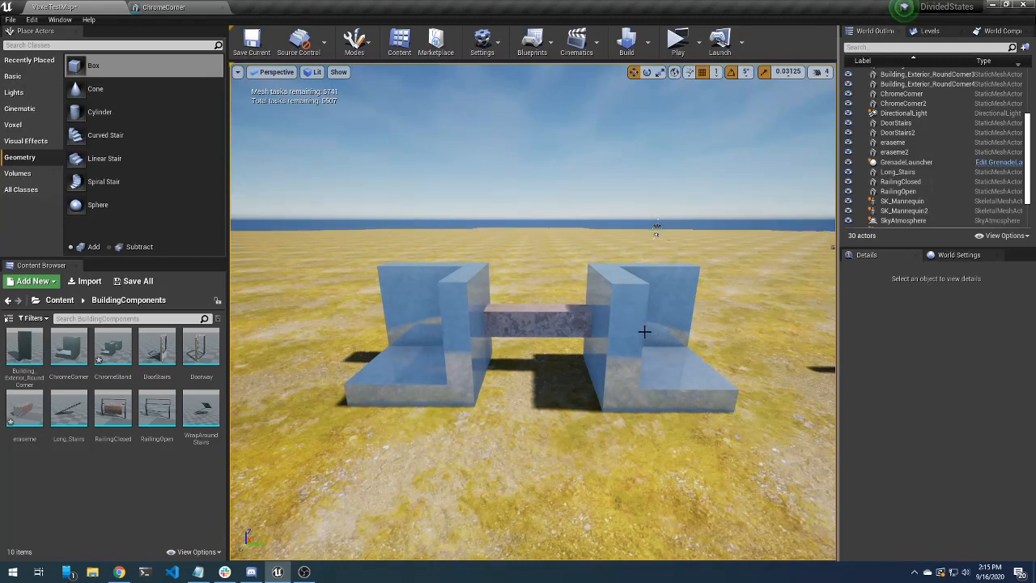
# Delete the two chrome corners and the copper beam from the level and place the ChromeStand mesh in their spot
pyautogui.click(645, 332)
pyautogui.click(560, 321)
pyautogui.click(618, 330)
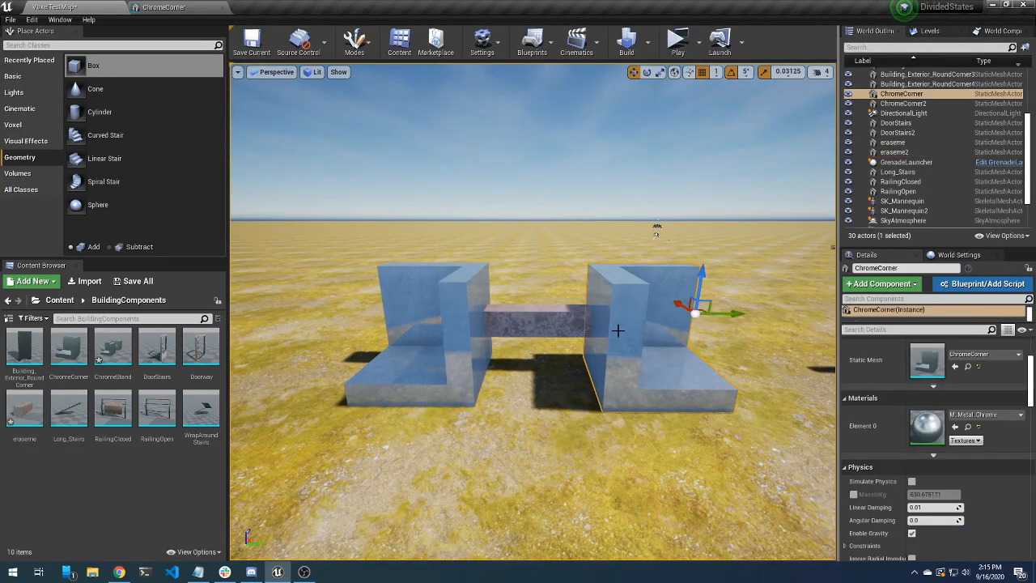
pyautogui.press('Delete')
pyautogui.click(494, 316)
pyautogui.press('Delete')
pyautogui.click(457, 315)
pyautogui.press('Delete')
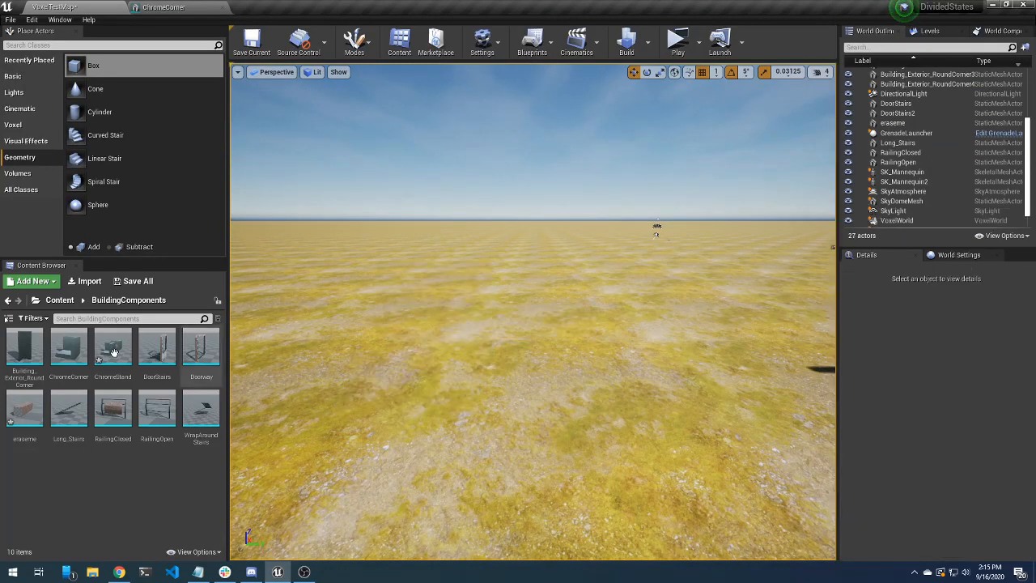
pyautogui.moveTo(113, 348); pyautogui.dragTo(494, 272)
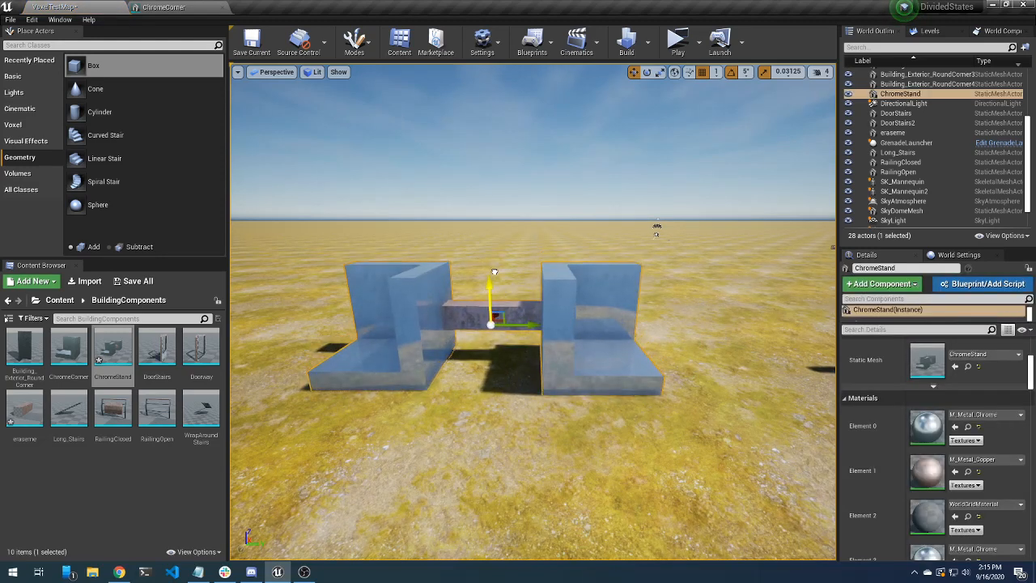
# Play-test the collision of the placed ChromeStand by running the character into its walls and beam
pyautogui.click(673, 38)
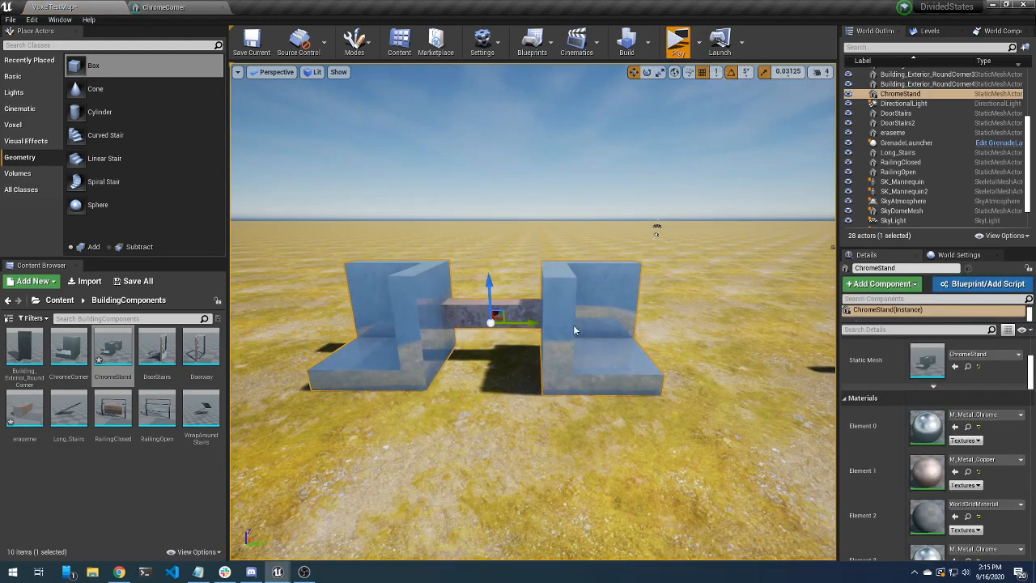
pyautogui.press('w')
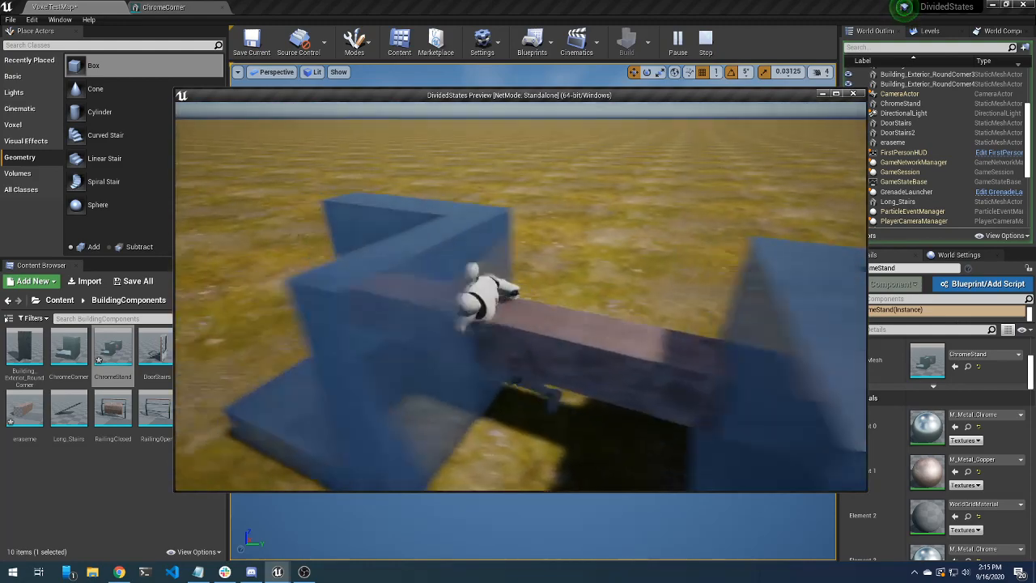
pyautogui.press('s')
pyautogui.press('d')
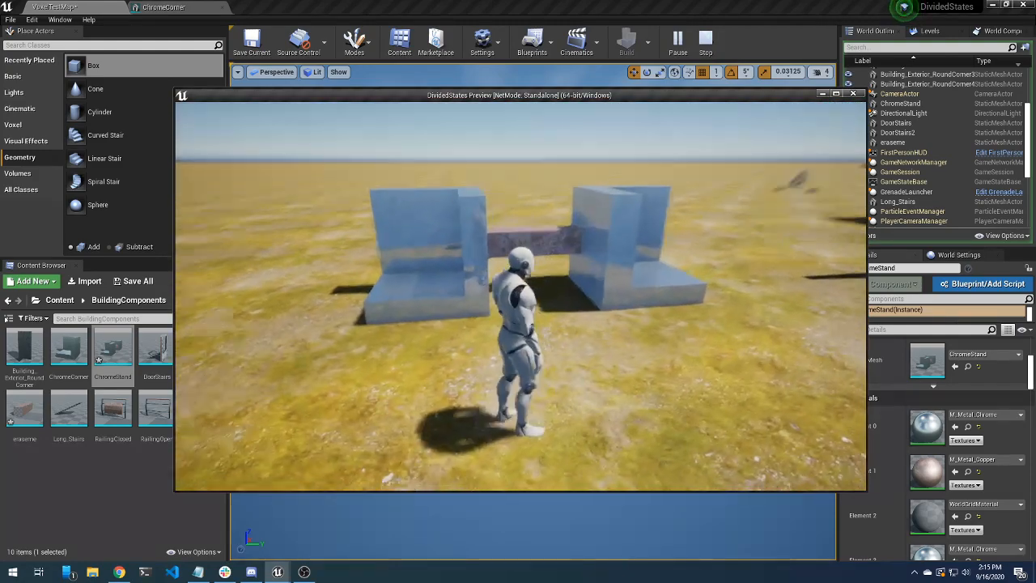
pyautogui.press('Escape')
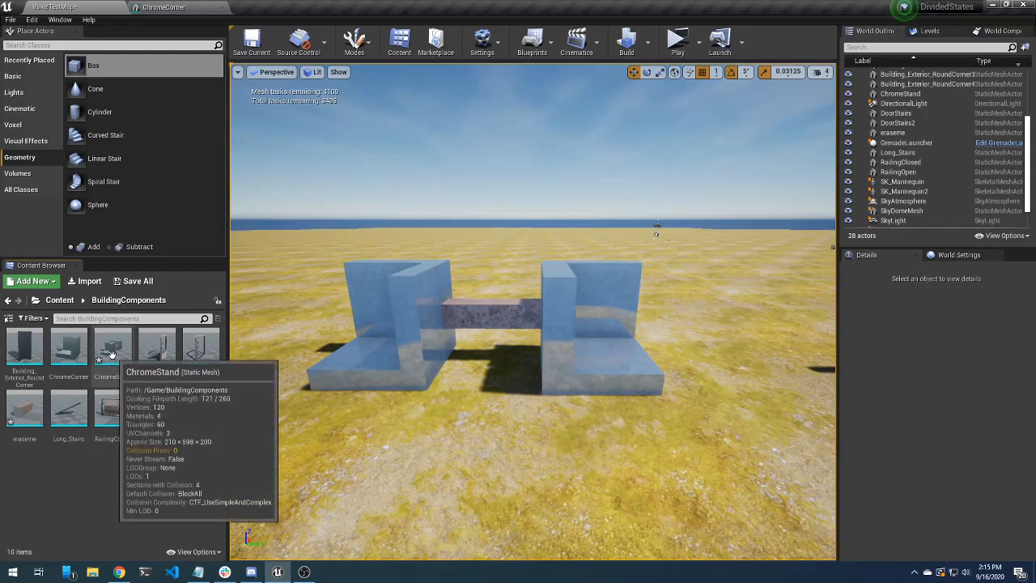
# With ChromeCorner selected in the BuildingComponents folder, open the ChromeStand mesh and copy the collision from the selected static mesh
pyautogui.click(69, 348)
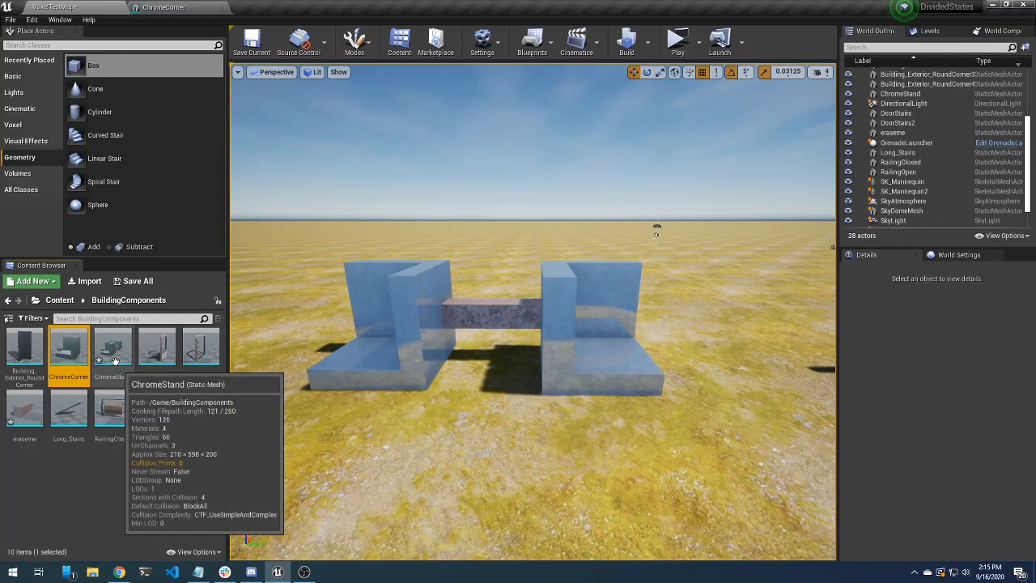
pyautogui.doubleClick(69, 348)
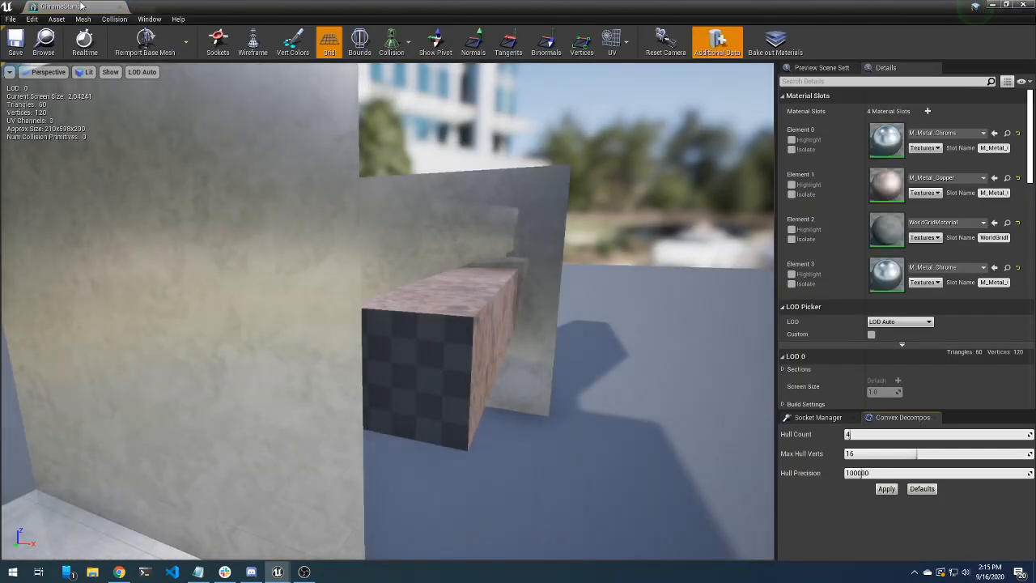
pyautogui.moveTo(81, 6); pyautogui.dragTo(293, 7)
pyautogui.click(82, 10)
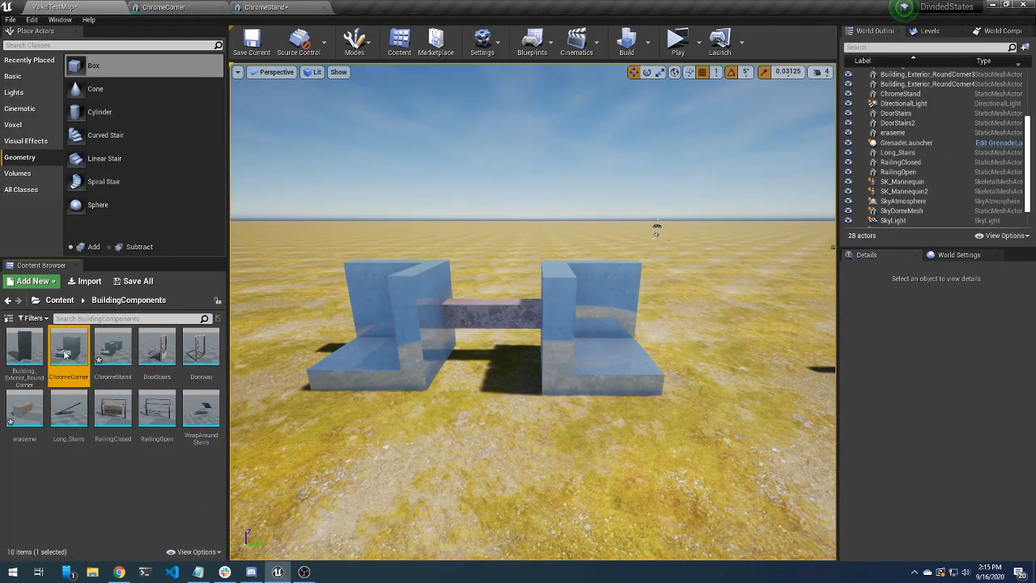
pyautogui.click(286, 12)
pyautogui.click(114, 19)
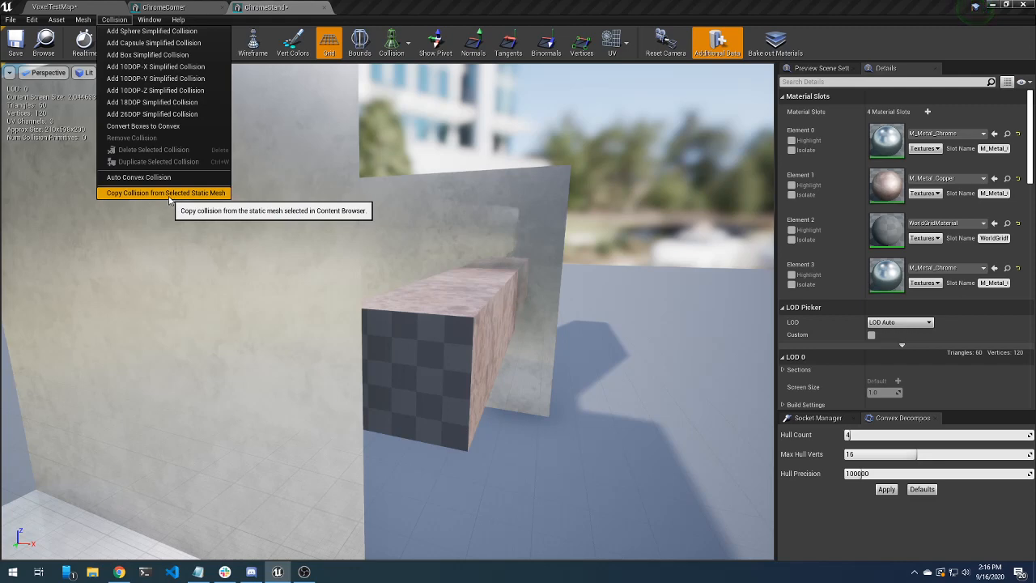
pyautogui.click(202, 193)
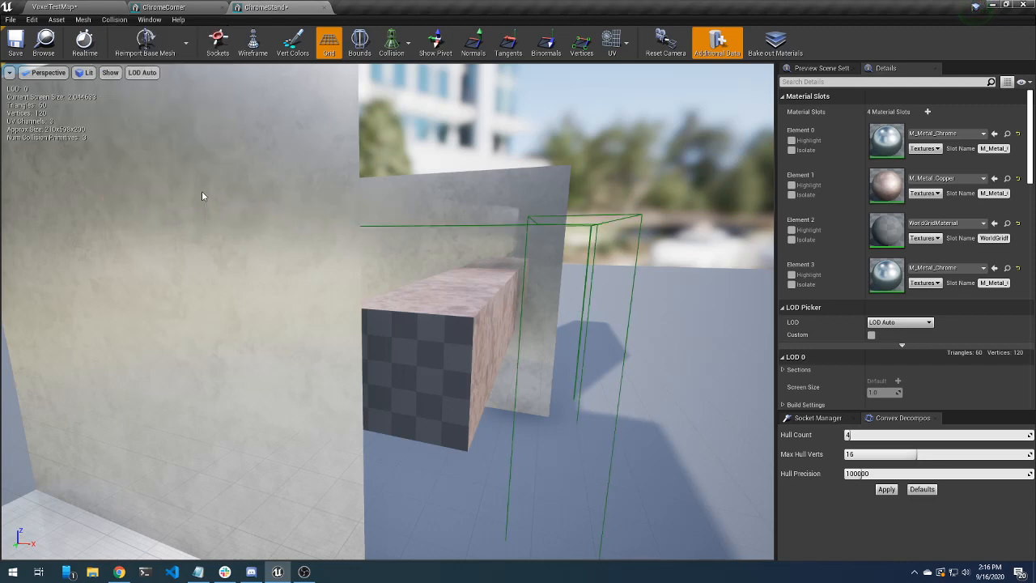
# Select all the copied collision boxes together and move them onto the first chrome corner, lined up with its walls and floor
pyautogui.moveTo(496, 331); pyautogui.dragTo(389, 335)
pyautogui.moveTo(389, 335); pyautogui.dragTo(165, 295, button='right')
pyautogui.press('q')
pyautogui.press('e')
pyautogui.press('q')
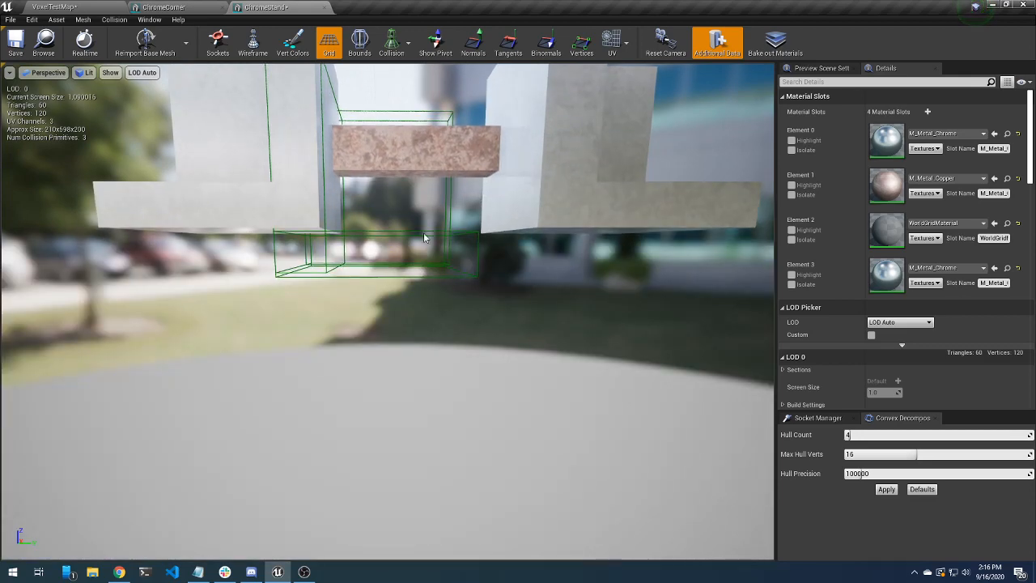
pyautogui.press('e')
pyautogui.moveTo(424, 235); pyautogui.dragTo(408, 264, button='right')
pyautogui.press('w')
pyautogui.press('q')
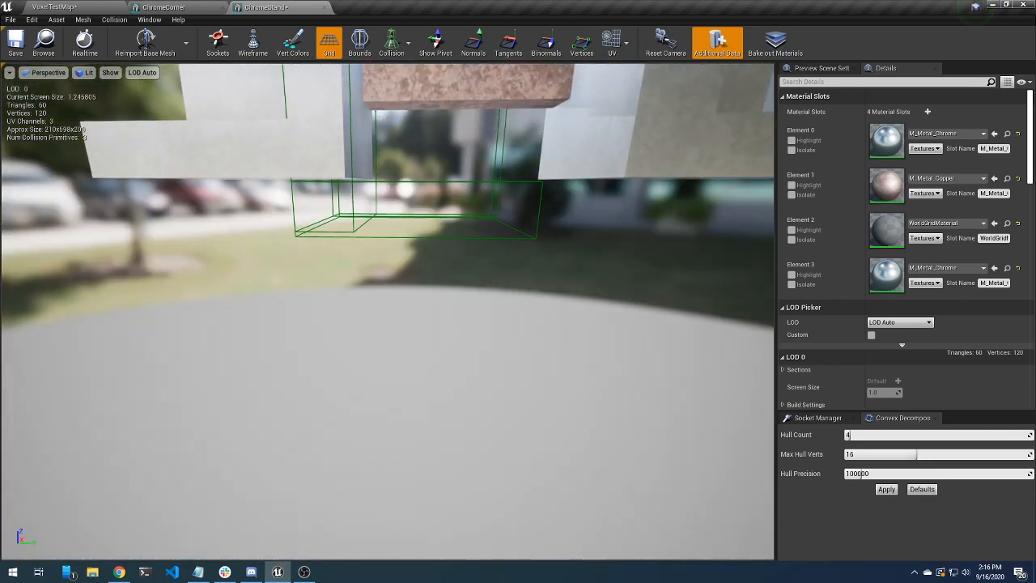
pyautogui.moveTo(398, 210); pyautogui.dragTo(397, 210, button='right')
pyautogui.click(363, 224)
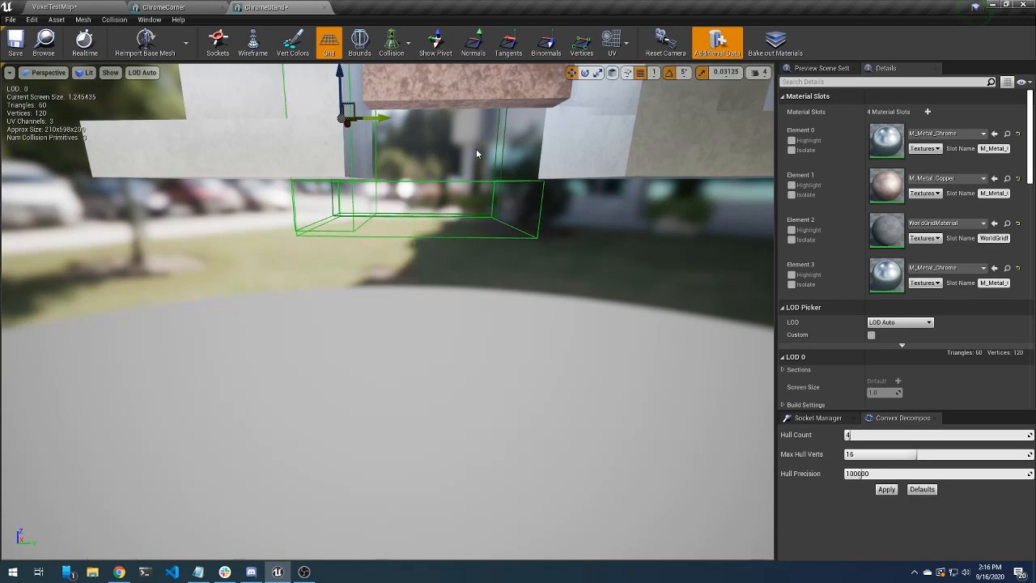
pyautogui.click(501, 149)
pyautogui.moveTo(500, 149); pyautogui.dragTo(500, 149, button='right')
pyautogui.moveTo(318, 271); pyautogui.dragTo(318, 271, button='right')
pyautogui.moveTo(325, 278); pyautogui.dragTo(479, 337)
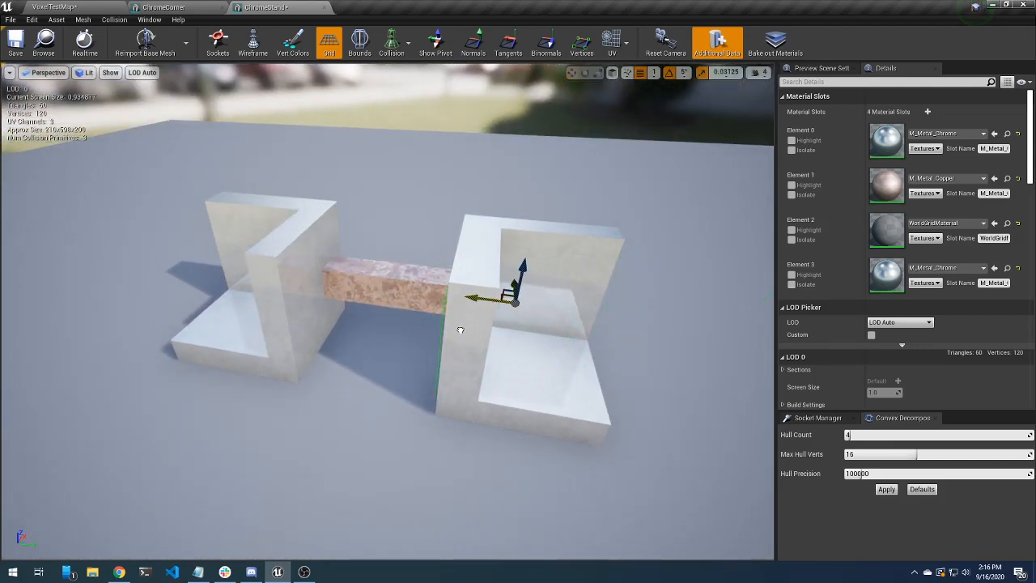
pyautogui.moveTo(462, 329); pyautogui.dragTo(462, 329, button='right')
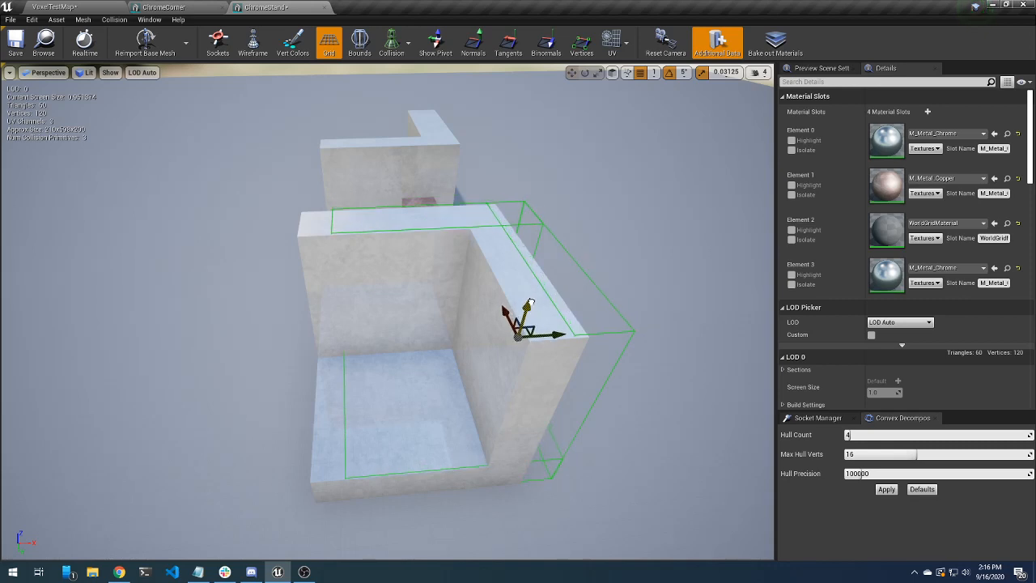
pyautogui.moveTo(542, 335); pyautogui.dragTo(491, 341)
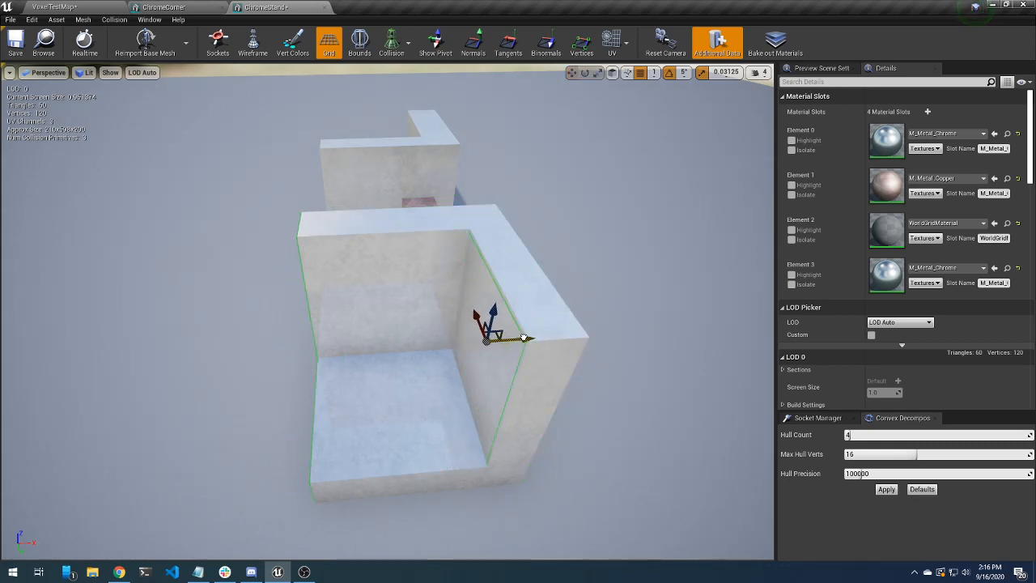
# Duplicate the aligned set of collision boxes and place the copies on the opposite chrome corner
pyautogui.moveTo(475, 313); pyautogui.dragTo(475, 313, button='right')
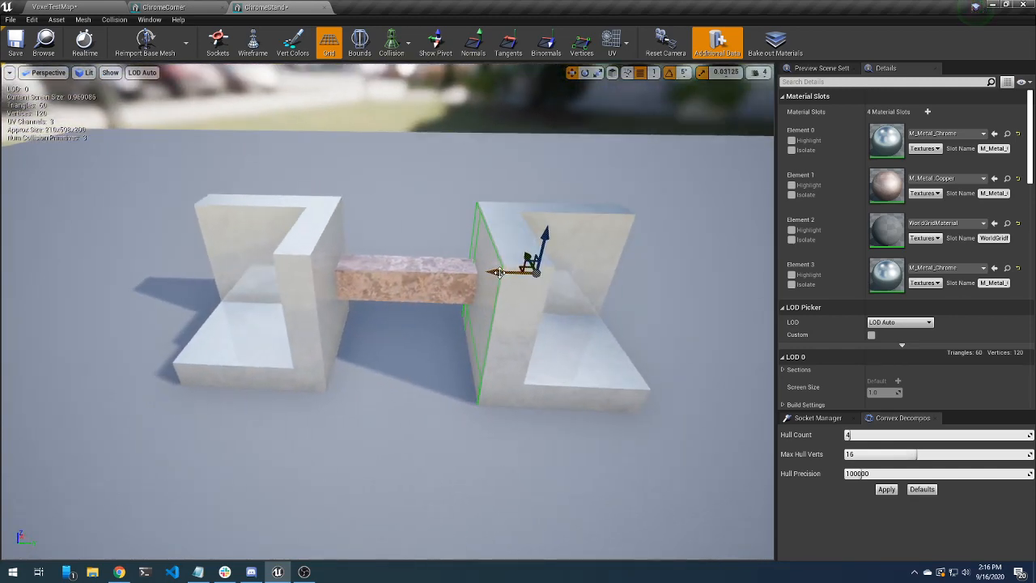
pyautogui.moveTo(499, 272); pyautogui.dragTo(137, 290)
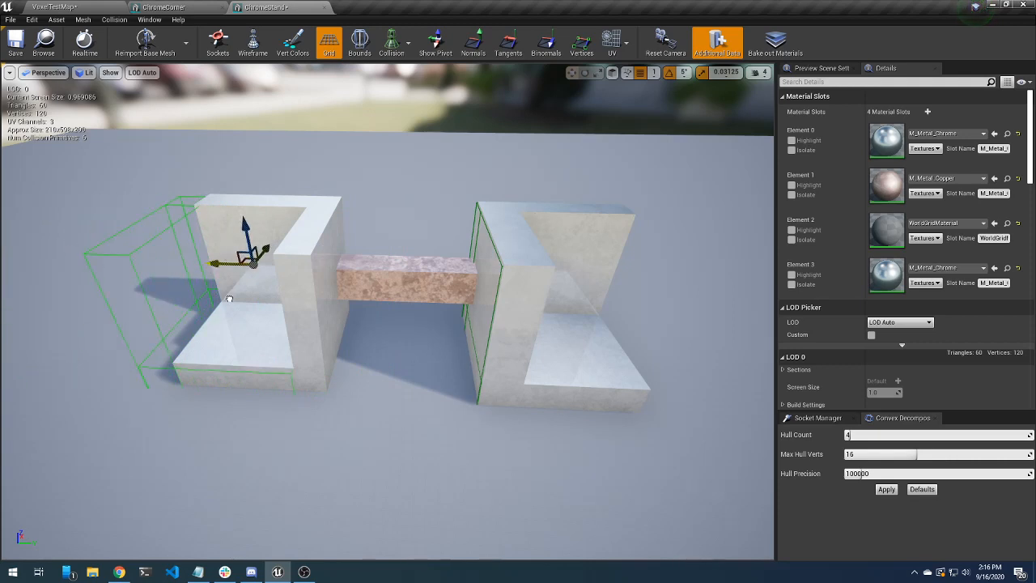
pyautogui.moveTo(229, 299); pyautogui.dragTo(251, 298)
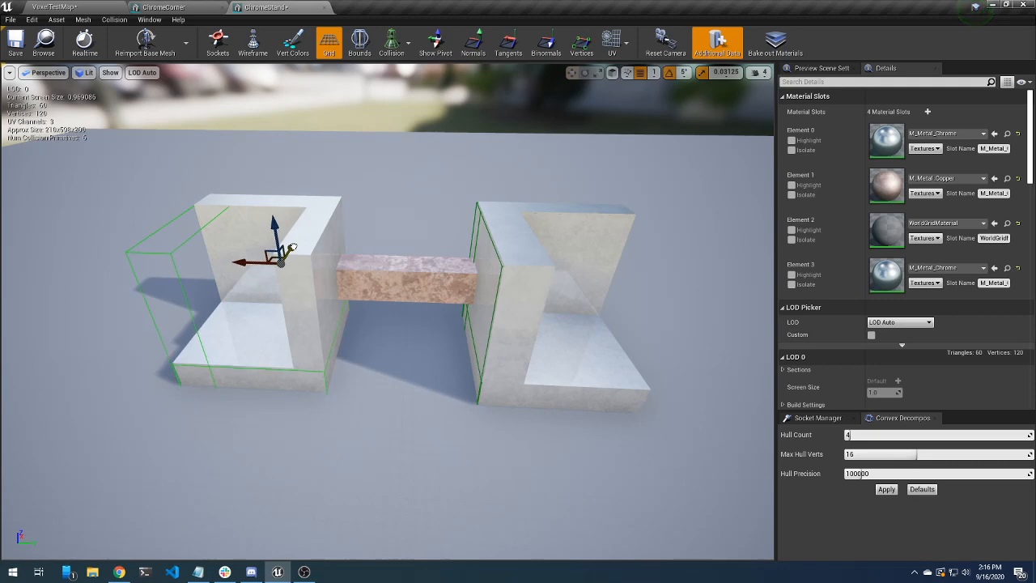
# Try to rotate the duplicated collision boxes to match the mirrored corner, and undo the rotation
pyautogui.press('a')
pyautogui.moveTo(294, 324); pyautogui.dragTo(295, 319, button='right')
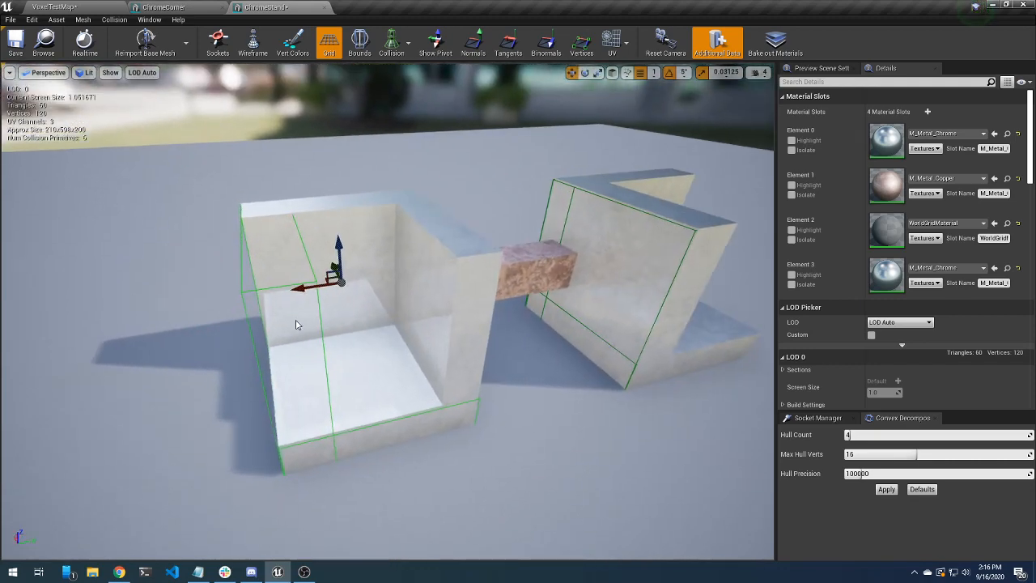
pyautogui.press('e')
pyautogui.moveTo(308, 307)
pyautogui.mouseDown()
pyautogui.moveTo(284, 316)
pyautogui.moveTo(340, 324)
pyautogui.moveTo(399, 309)
pyautogui.moveTo(403, 278)
pyautogui.moveTo(283, 291)
pyautogui.moveTo(397, 263)
pyautogui.moveTo(340, 324)
pyautogui.moveTo(275, 285)
pyautogui.moveTo(332, 254)
pyautogui.moveTo(310, 309)
pyautogui.mouseUp()
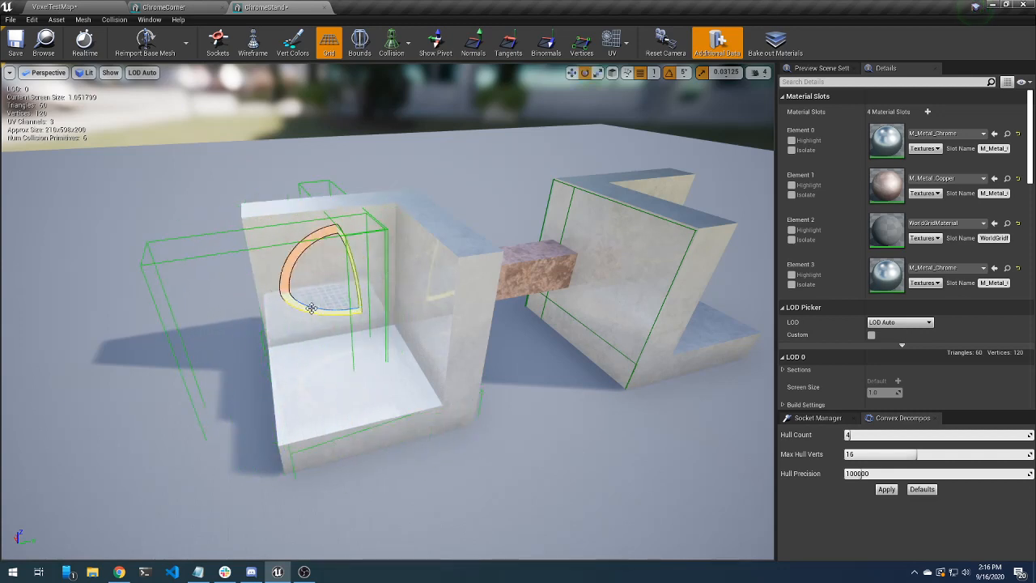
pyautogui.hotkey('ctrl', 'z')
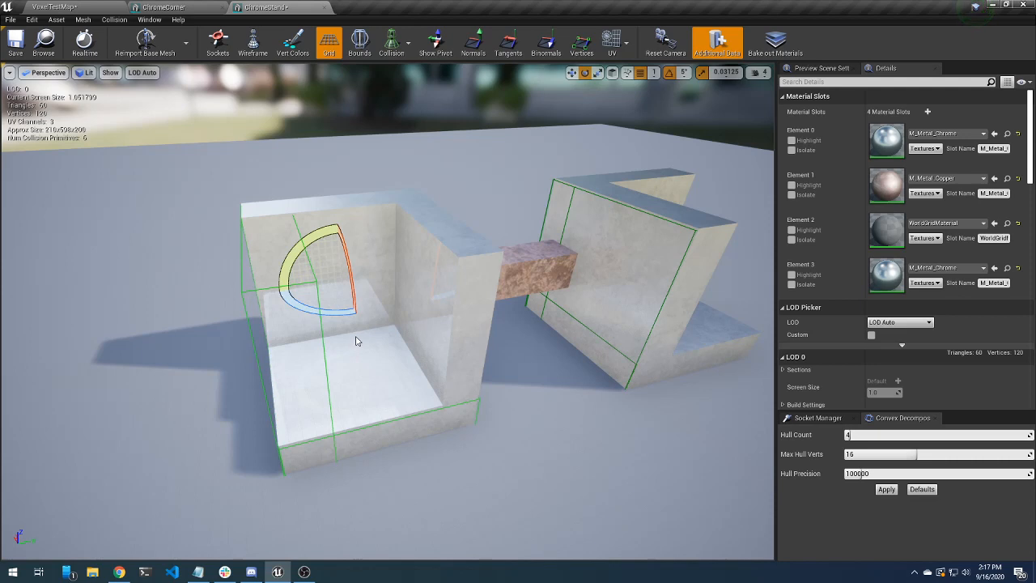
pyautogui.click(103, 23)
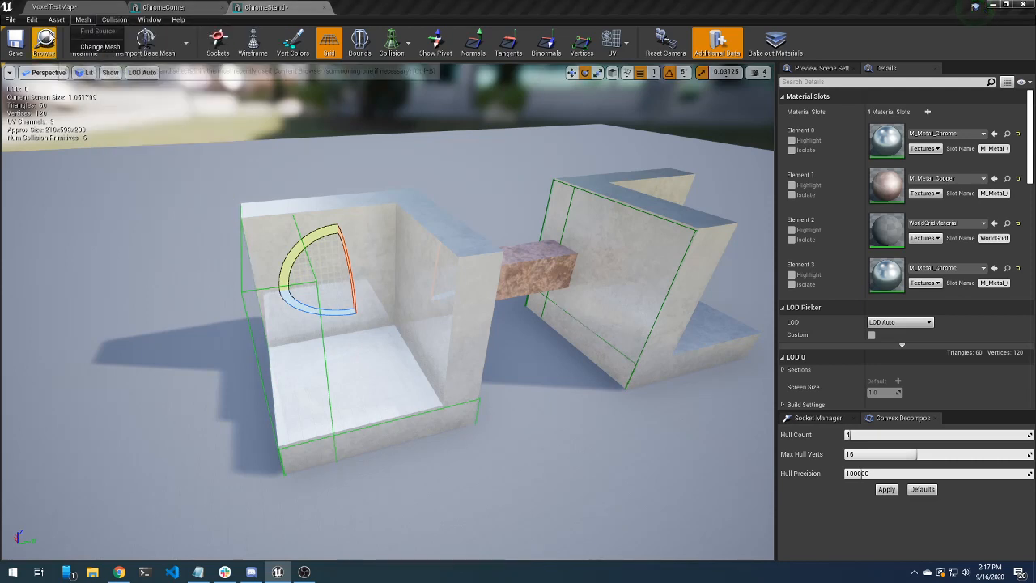
pyautogui.moveTo(40, 24)
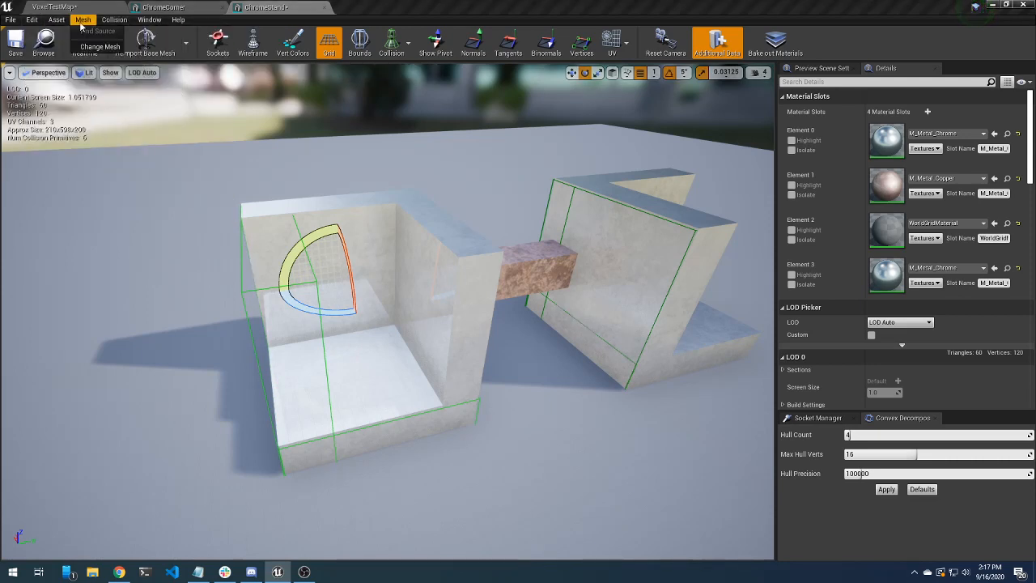
# Select the outer wall box of the duplicated collision set and shift it onto the corner's wall beside the copper beam
pyautogui.click(238, 298)
pyautogui.click(244, 296)
pyautogui.press('r')
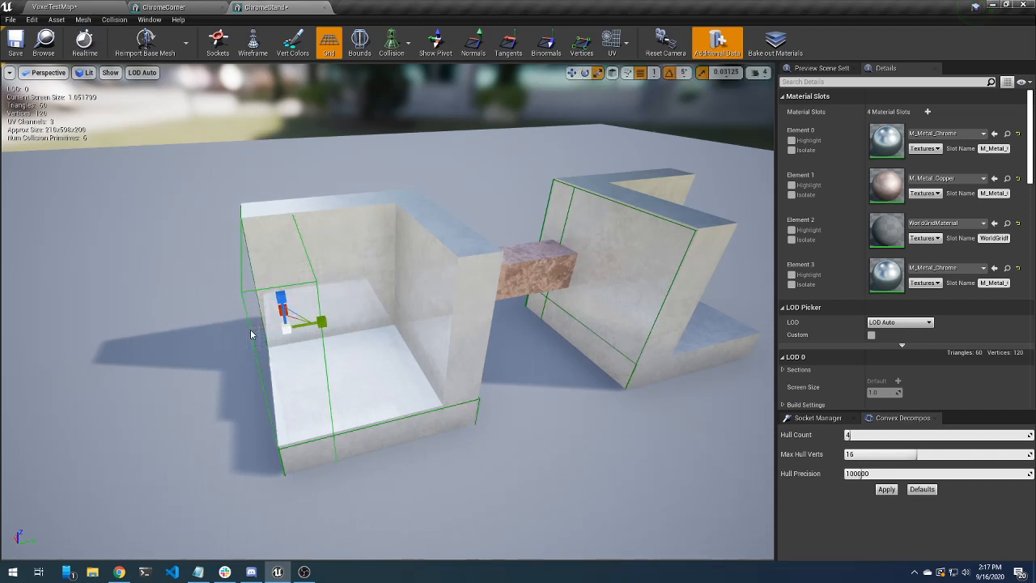
pyautogui.moveTo(327, 320); pyautogui.dragTo(459, 297)
pyautogui.moveTo(535, 369)
pyautogui.mouseDown()
pyautogui.moveTo(486, 366)
pyautogui.moveTo(546, 363)
pyautogui.mouseUp()
pyautogui.click(539, 374)
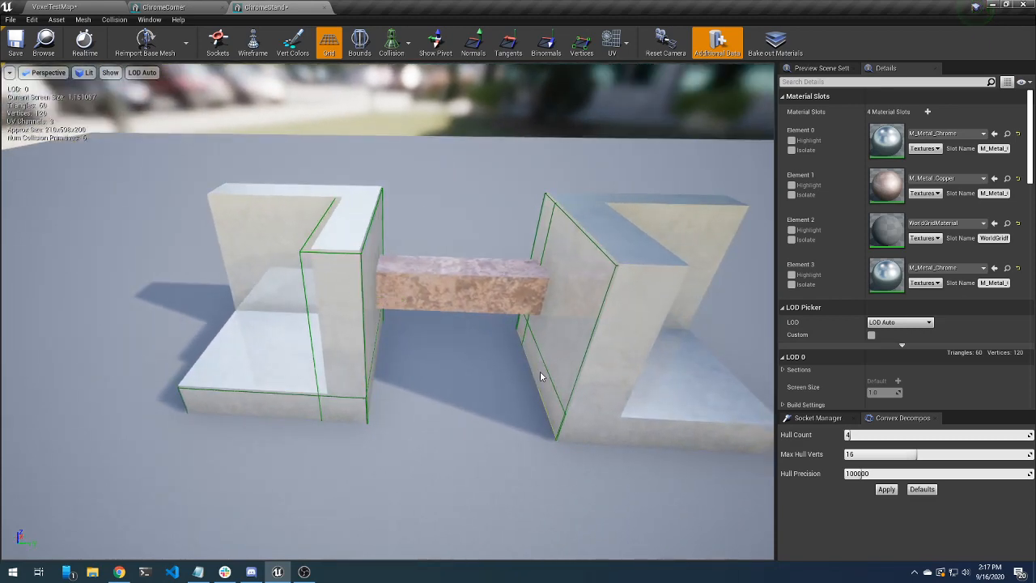
# Duplicate the floor collision box into the gap between the corners and raise the copy to the copper beam
pyautogui.click(277, 399)
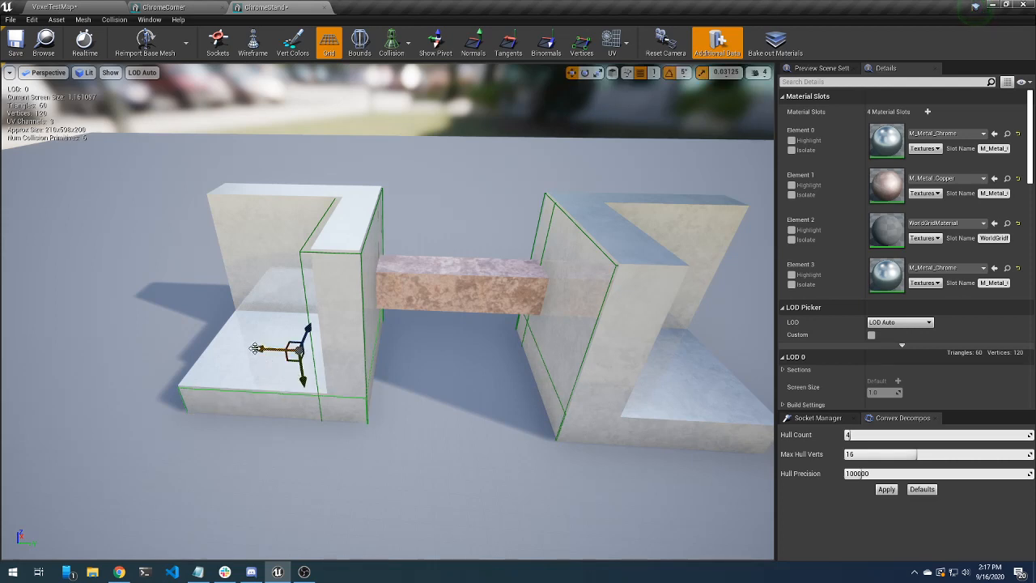
pyautogui.keyDown('alt'); pyautogui.moveTo(255, 348); pyautogui.dragTo(403, 362); pyautogui.keyUp('alt')
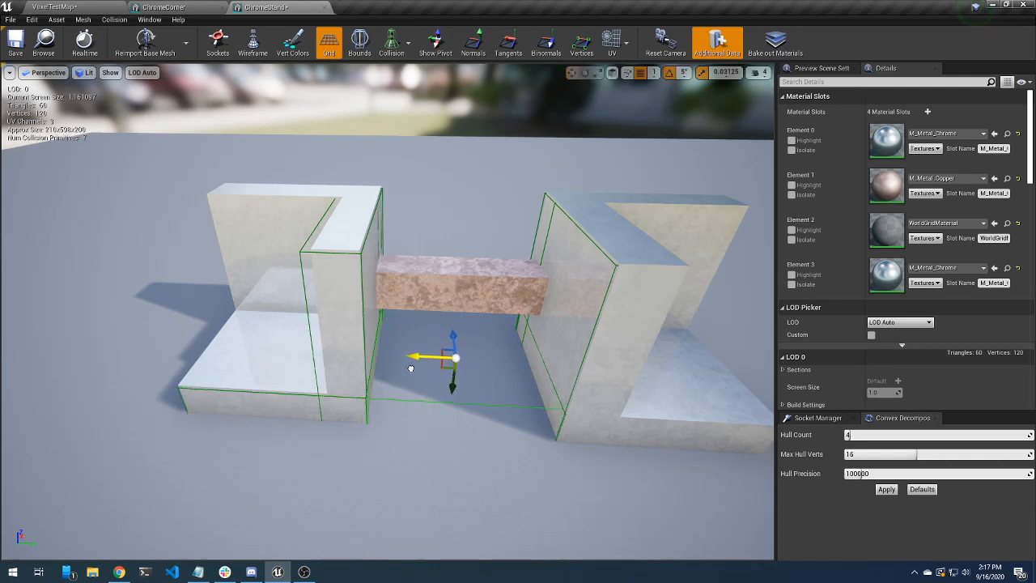
pyautogui.moveTo(453, 387); pyautogui.dragTo(461, 324)
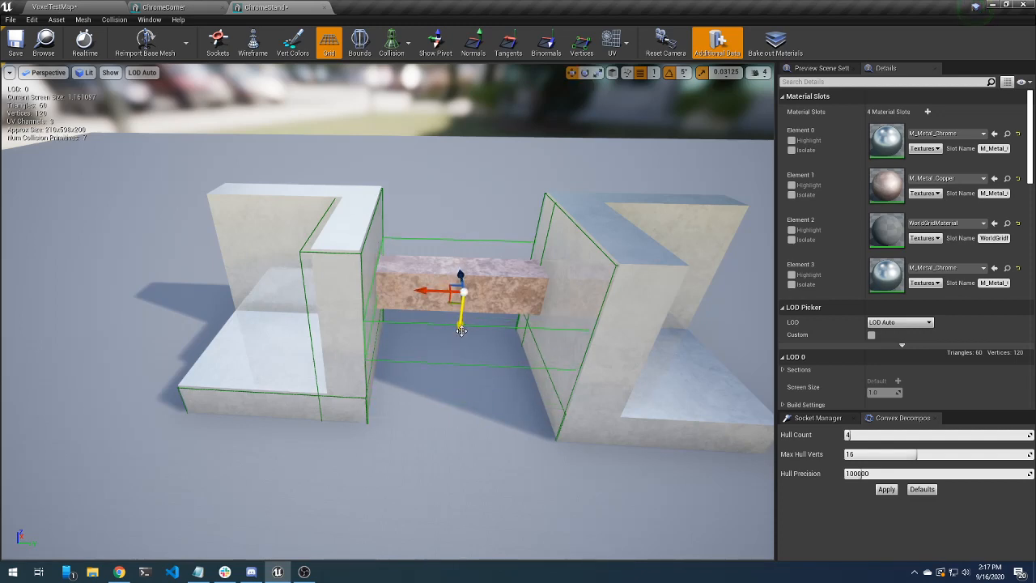
# Scale and shift the duplicated collision box to fit the copper beam, and save the mesh
pyautogui.press('r')
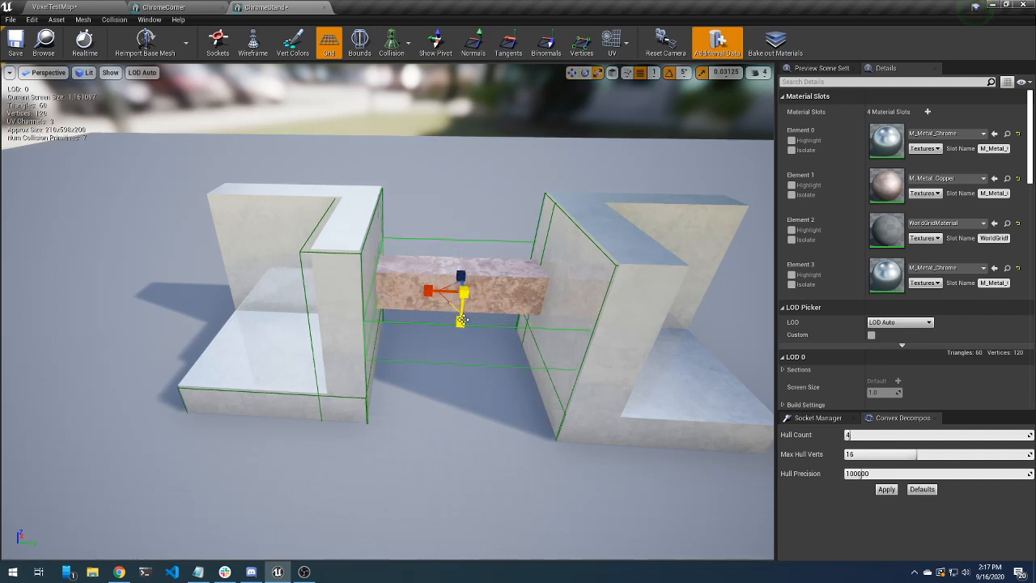
pyautogui.moveTo(509, 322); pyautogui.dragTo(599, 298, button='right')
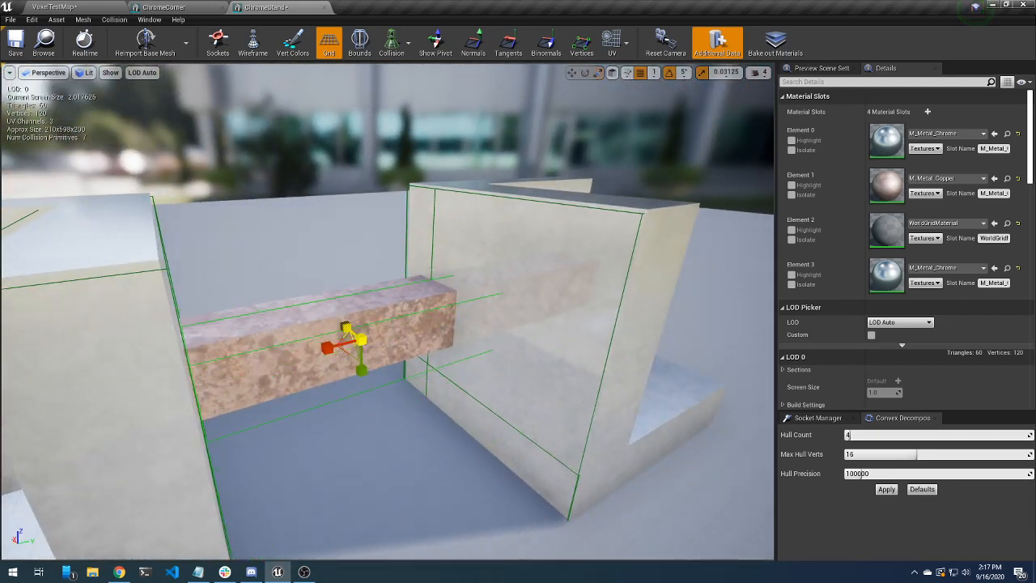
pyautogui.moveTo(347, 327); pyautogui.dragTo(446, 376, button='right')
pyautogui.press('w')
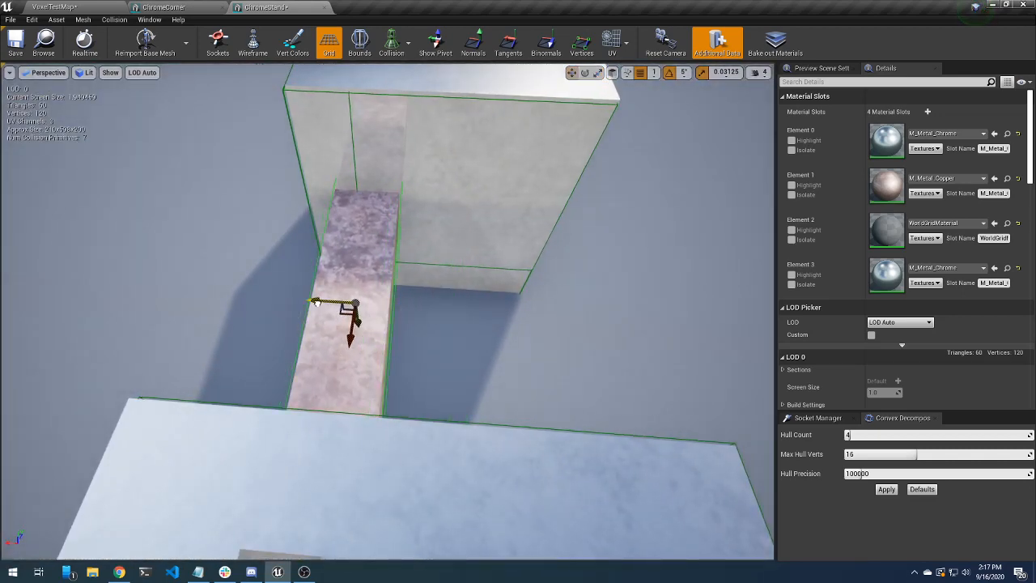
pyautogui.moveTo(316, 302); pyautogui.dragTo(343, 283, button='right')
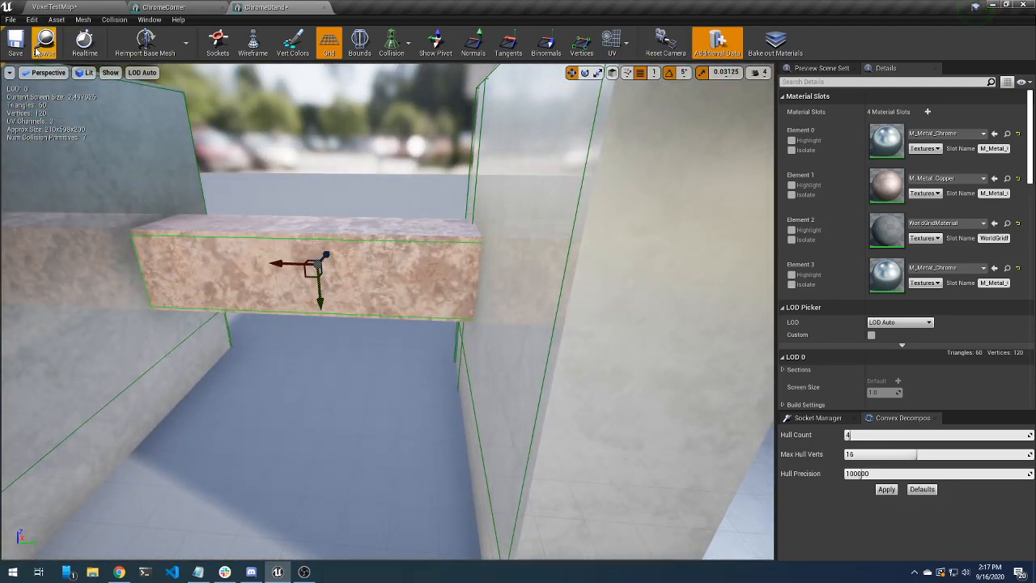
# Return to the VoxelTestMap level and play-test ChromeStand's new collision by running the character around and against its walls and beam
pyautogui.click(61, 8)
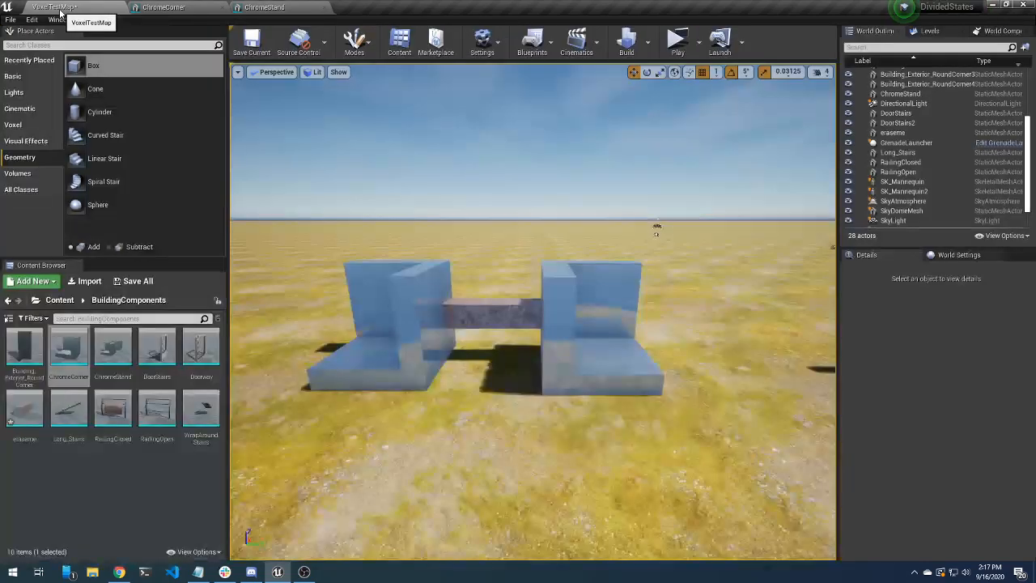
pyautogui.click(678, 40)
pyautogui.press('w')
pyautogui.press('w')
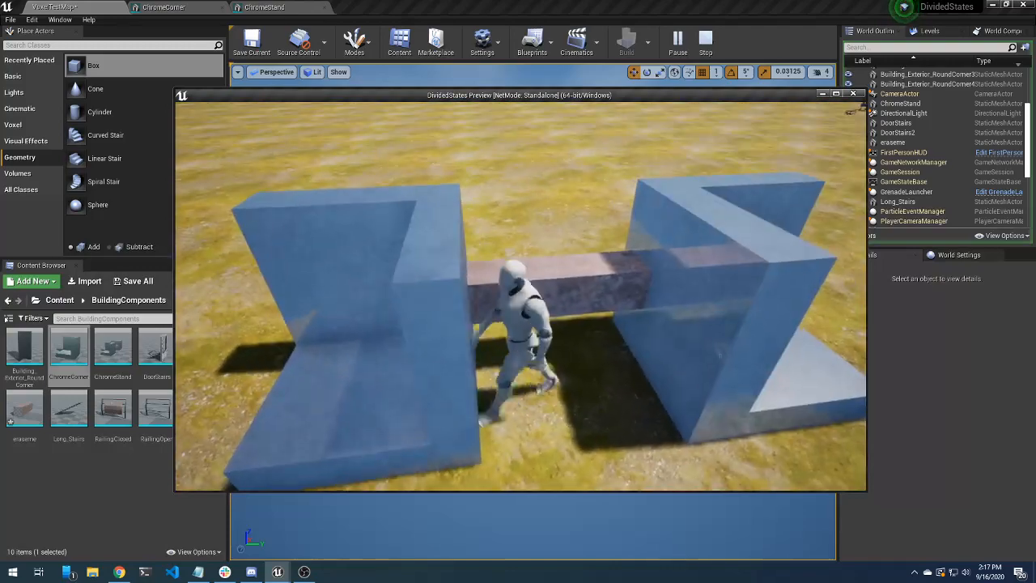
pyautogui.press('s')
pyautogui.press('w')
pyautogui.press('d')
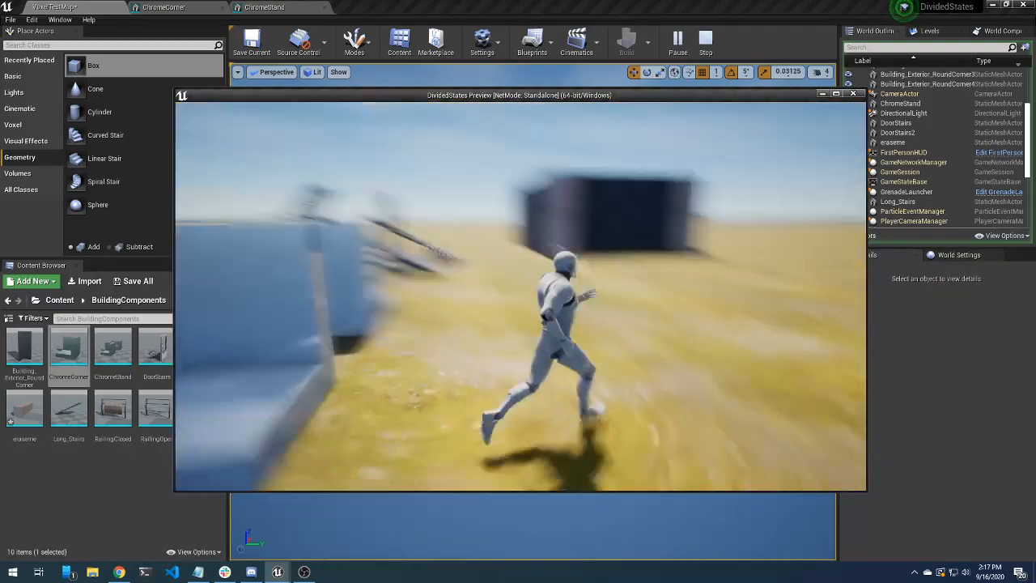
pyautogui.press('w')
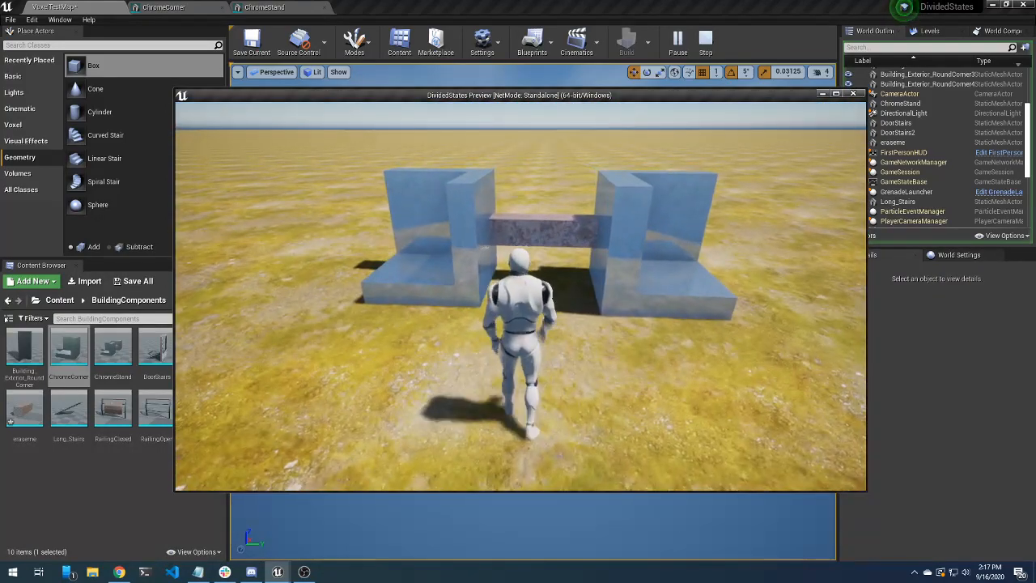
pyautogui.press('d')
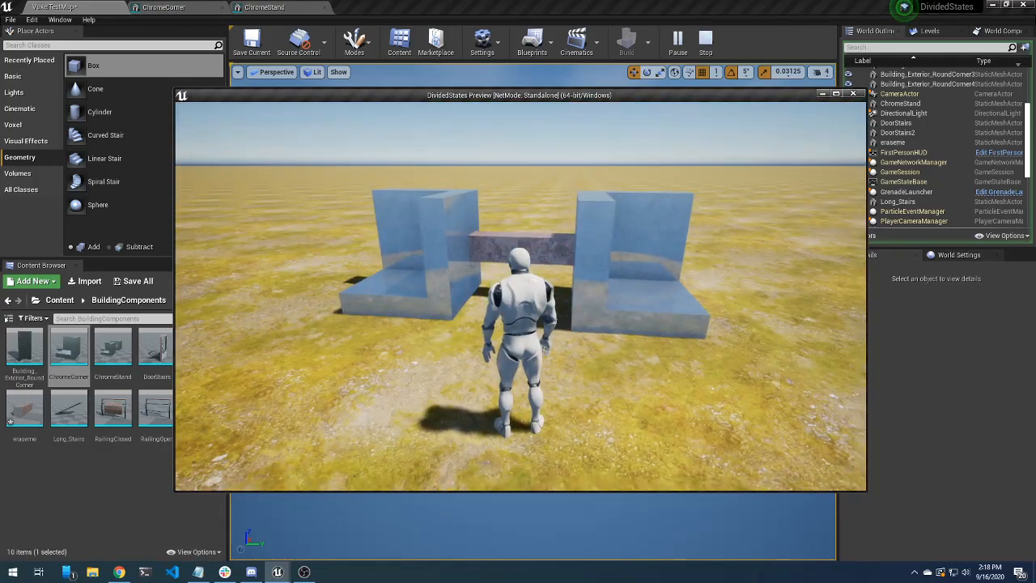
pyautogui.press('Escape')
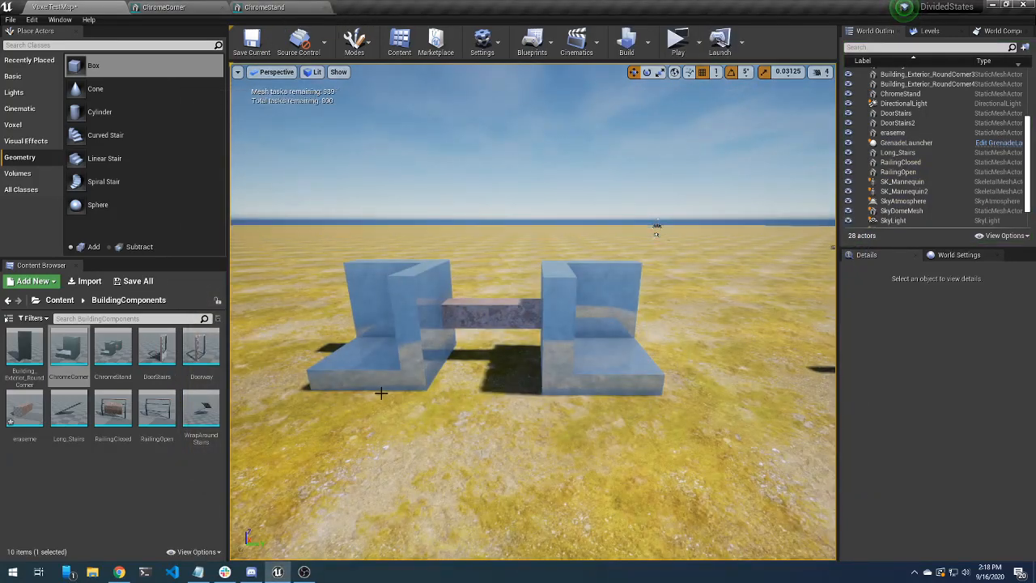
pyautogui.moveTo(486, 267); pyautogui.dragTo(566, 308, button='right')
pyautogui.press('s')
pyautogui.press('a')
pyautogui.moveTo(385, 393)
pyautogui.mouseDown(button='right')
pyautogui.moveTo(417, 406)
pyautogui.moveTo(385, 393)
pyautogui.mouseUp(button='right')
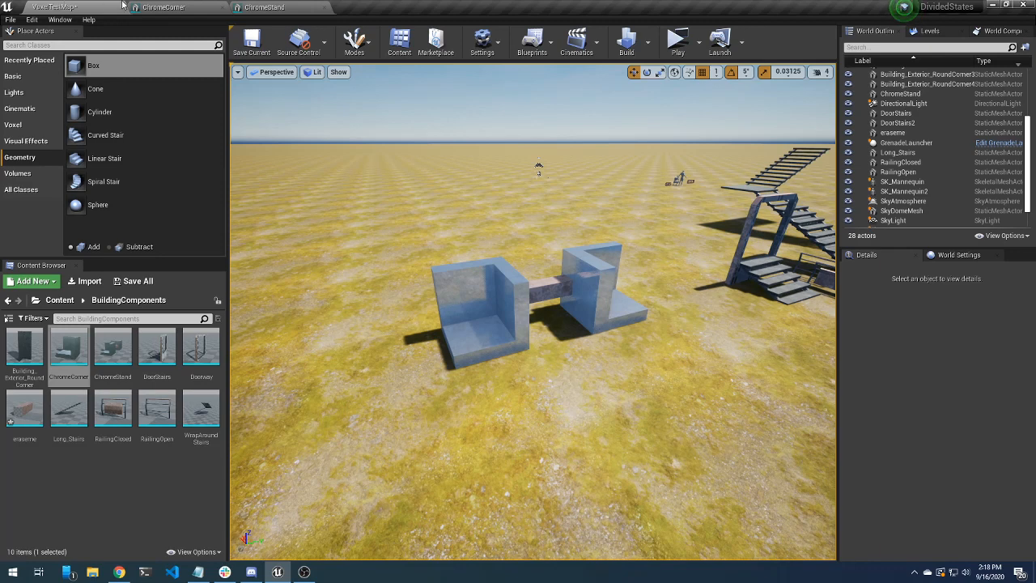
# Reopen the ChromeStand mesh, expand its advanced collision settings, and review the collision and navigation options
pyautogui.click(182, 487)
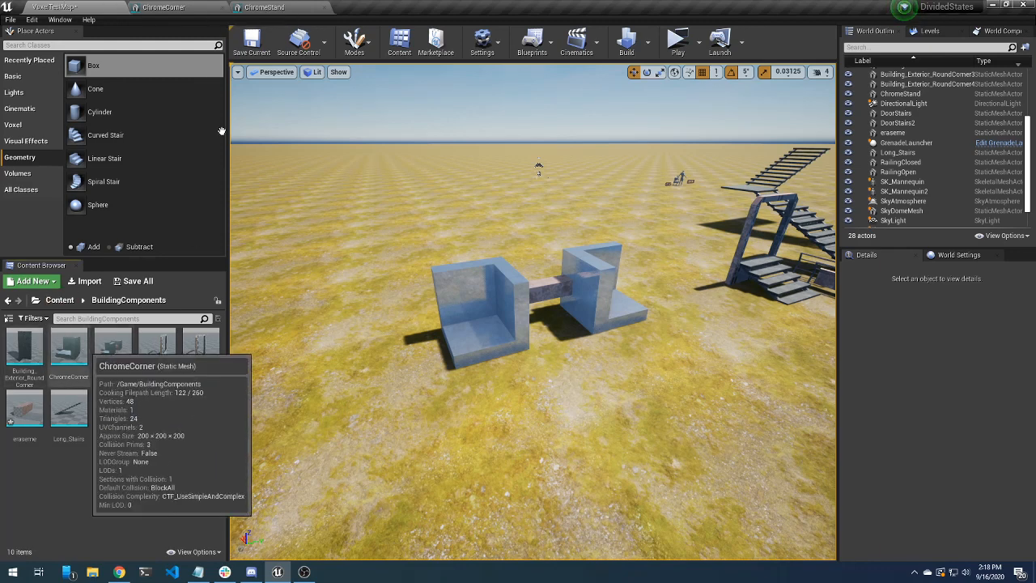
pyautogui.click(267, 6)
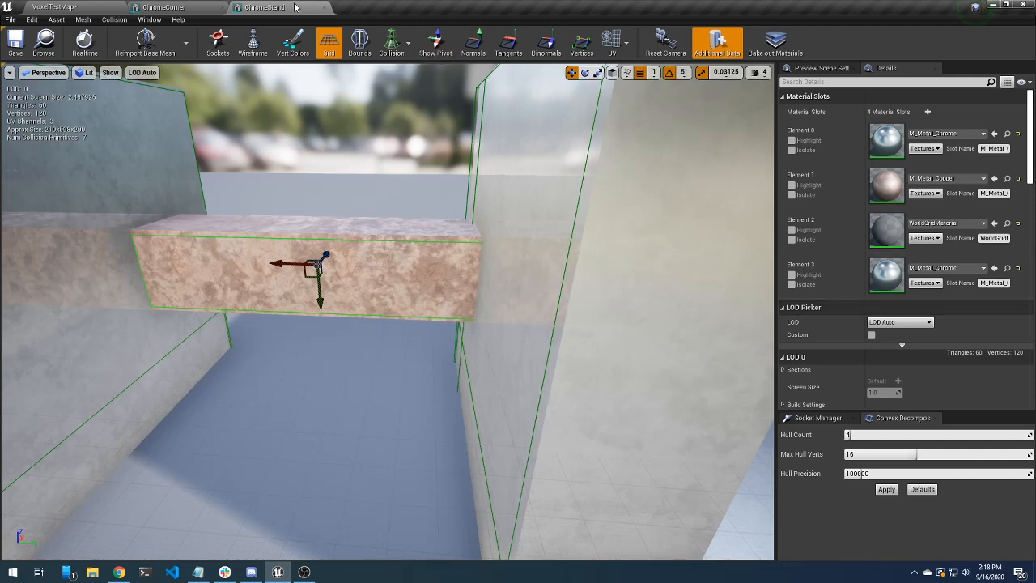
pyautogui.scroll(-5, 321, 121)
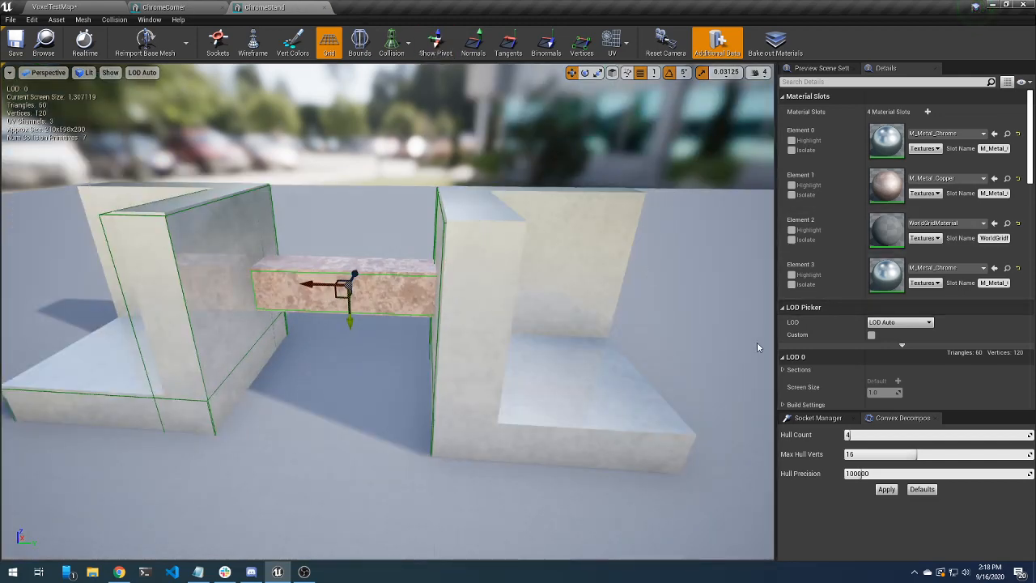
pyautogui.scroll(-3, 889, 301)
pyautogui.scroll(-8, 889, 301)
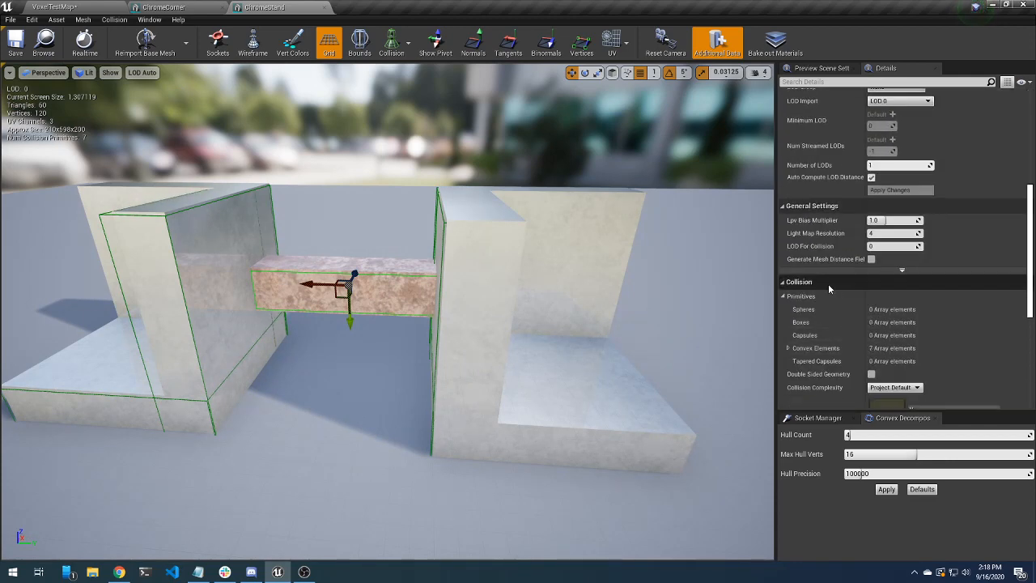
pyautogui.scroll(-3, 842, 332)
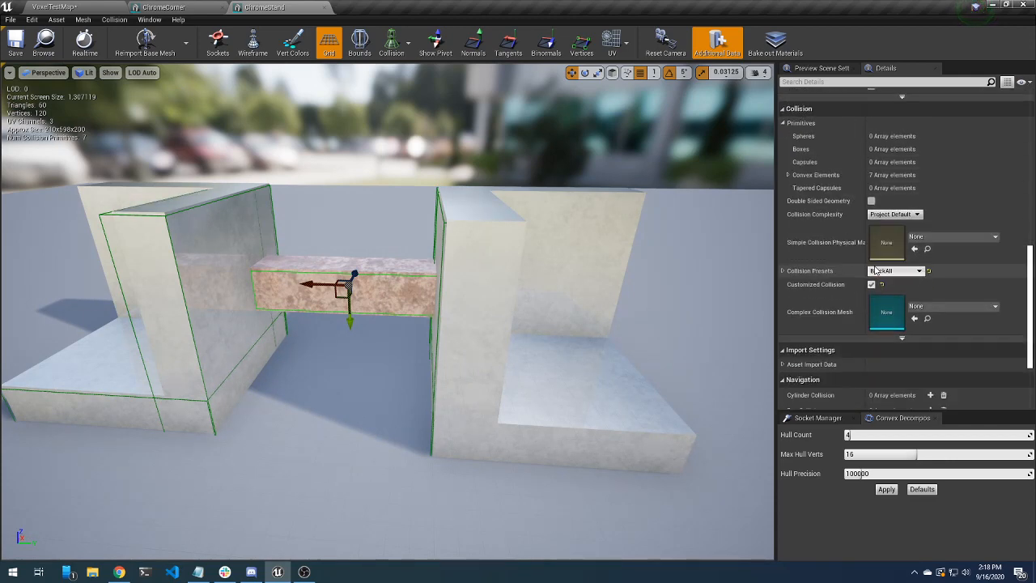
pyautogui.click(904, 340)
pyautogui.scroll(-2, 831, 312)
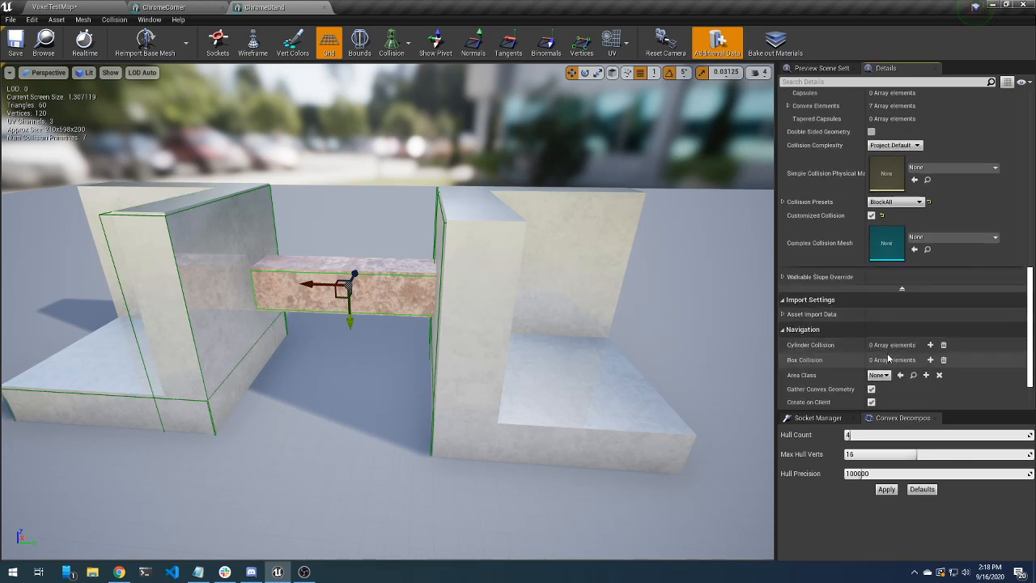
pyautogui.scroll(-2, 830, 313)
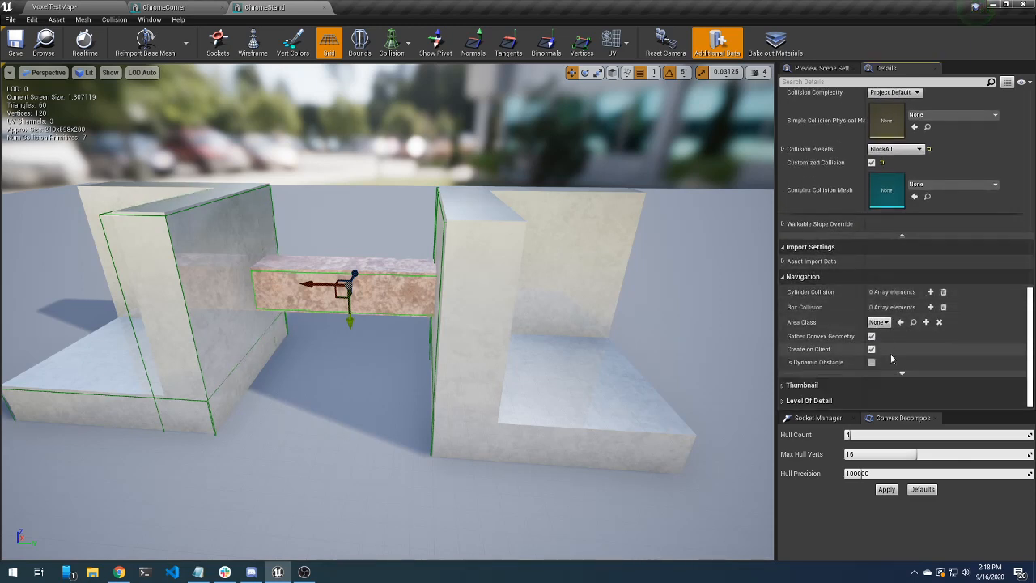
# Set ChromeStand's Collision Complexity to Use Complex Collision As Simple
pyautogui.scroll(4, 830, 300)
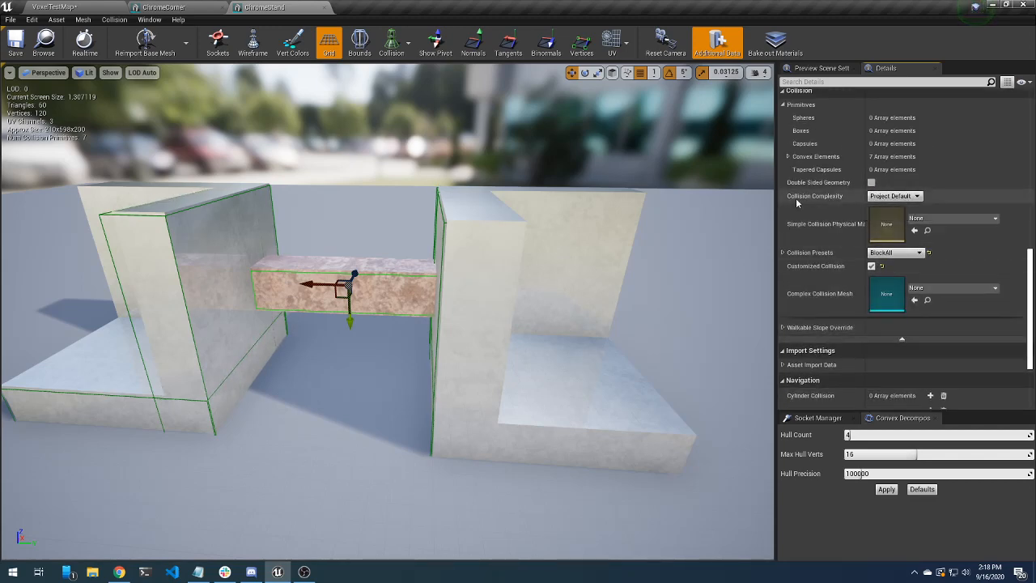
pyautogui.scroll(3, 820, 217)
pyautogui.scroll(-1, 890, 263)
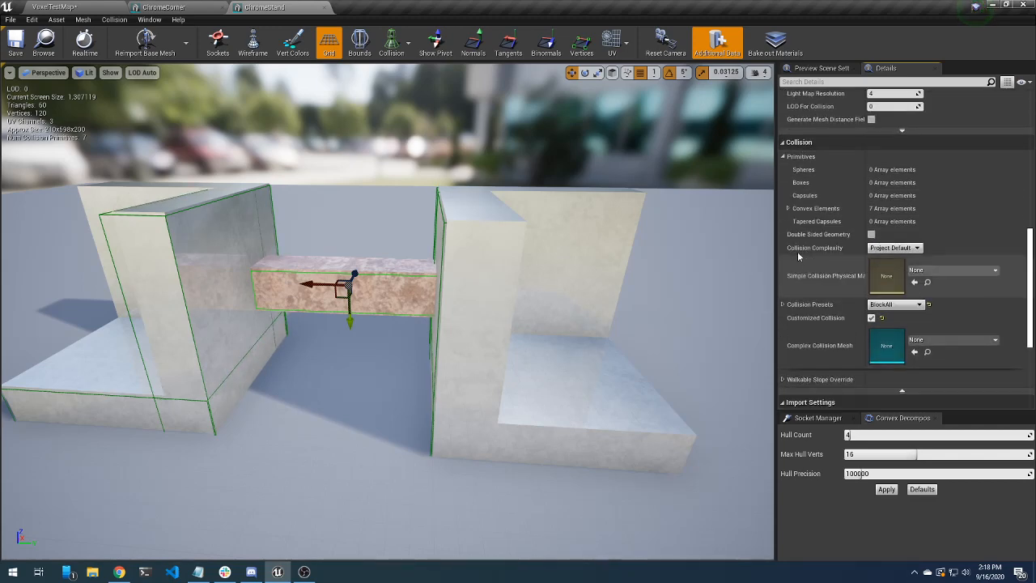
pyautogui.click(893, 248)
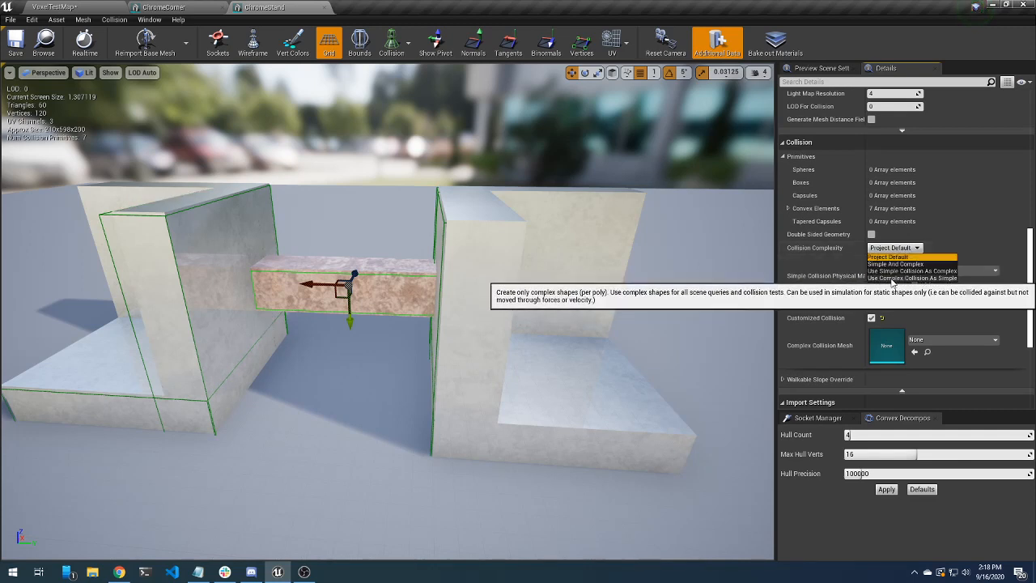
pyautogui.click(896, 279)
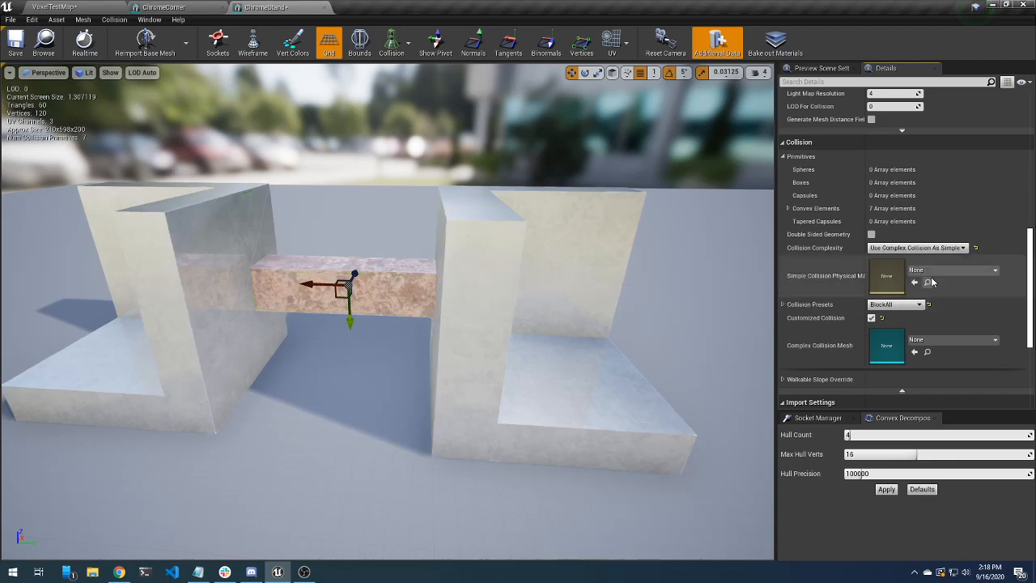
# Examine the per-polygon collision wireframe around ChromeStand's corners and beam, and open the Collision Complexity choices
pyautogui.moveTo(571, 295); pyautogui.dragTo(336, 291, button='right')
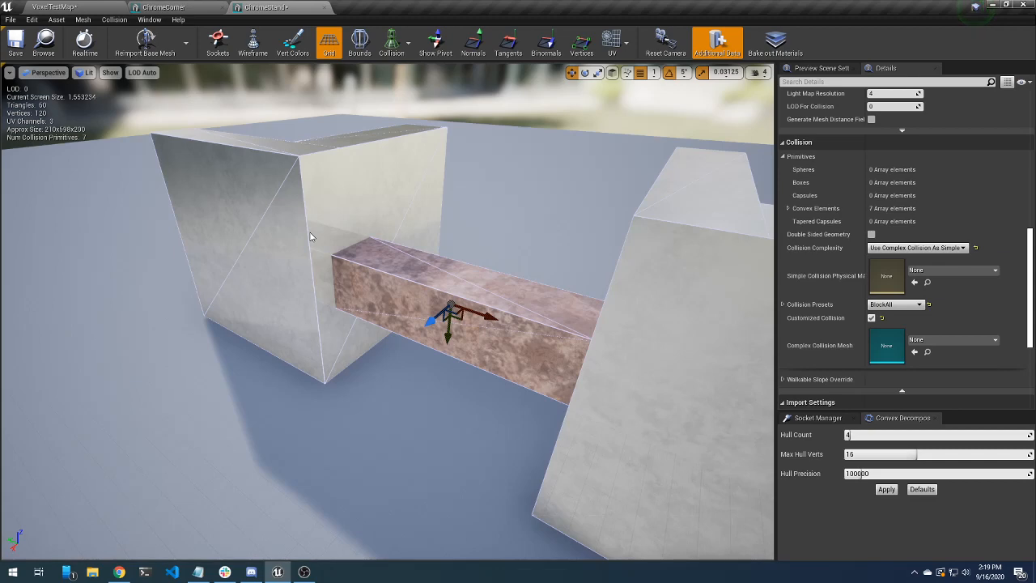
pyautogui.moveTo(389, 312); pyautogui.dragTo(352, 274, button='right')
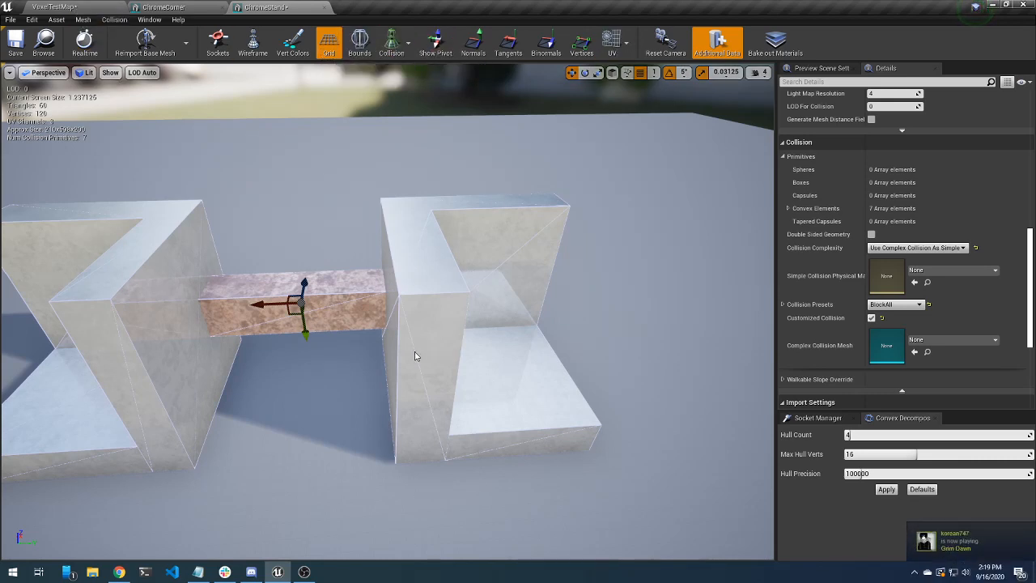
pyautogui.moveTo(416, 353)
pyautogui.mouseDown(button='right')
pyautogui.moveTo(398, 343)
pyautogui.moveTo(411, 350)
pyautogui.mouseUp(button='right')
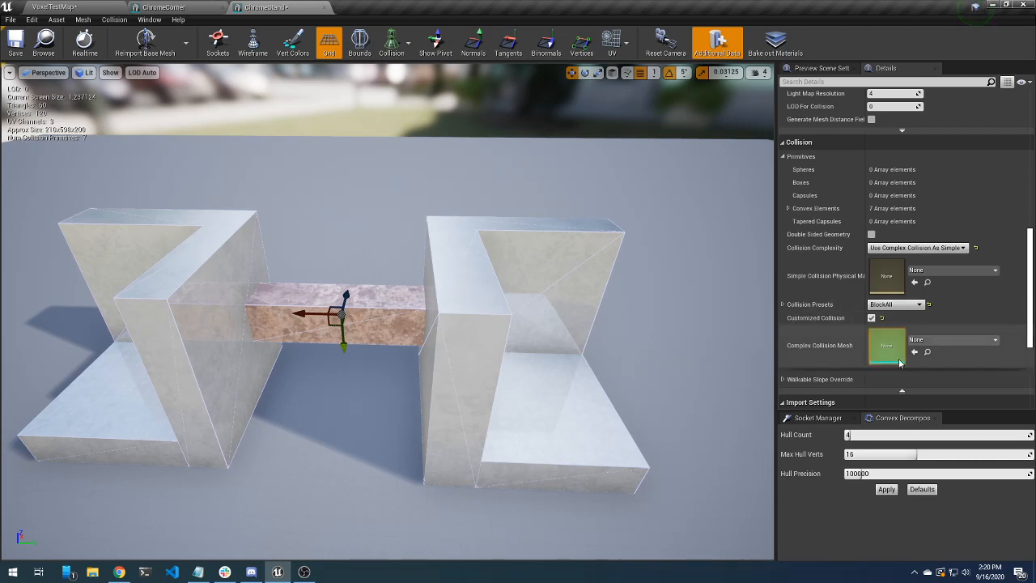
pyautogui.click(917, 248)
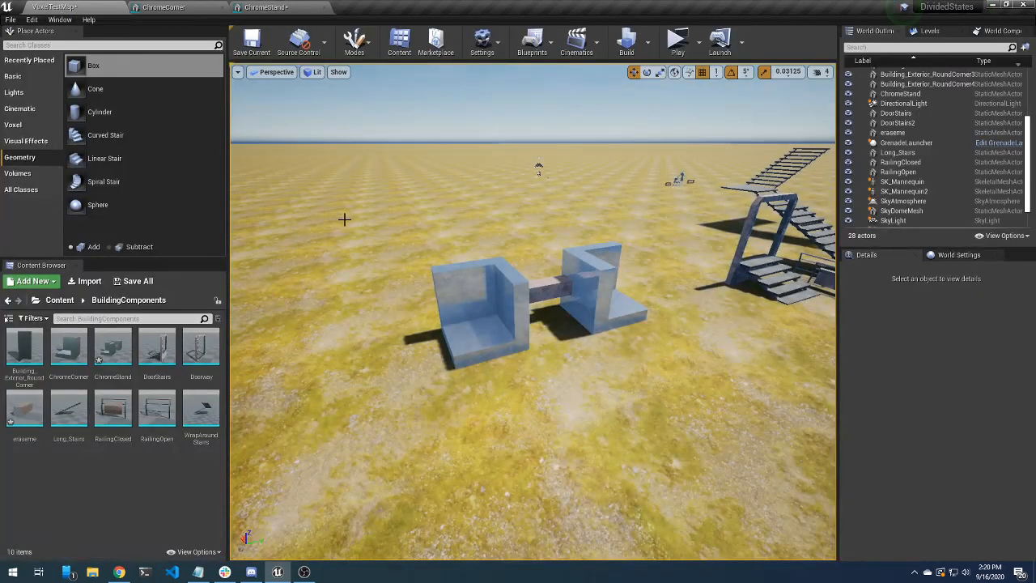
# Return to the VoxelTestMap level and inspect the wraparound staircase's landing and both flights of steps
pyautogui.moveTo(342, 220); pyautogui.dragTo(377, 229, button='right')
pyautogui.press('w')
pyautogui.moveTo(746, 303)
pyautogui.mouseDown(button='right')
pyautogui.moveTo(732, 267)
pyautogui.moveTo(790, 251)
pyautogui.moveTo(773, 283)
pyautogui.moveTo(740, 304)
pyautogui.mouseUp(button='right')
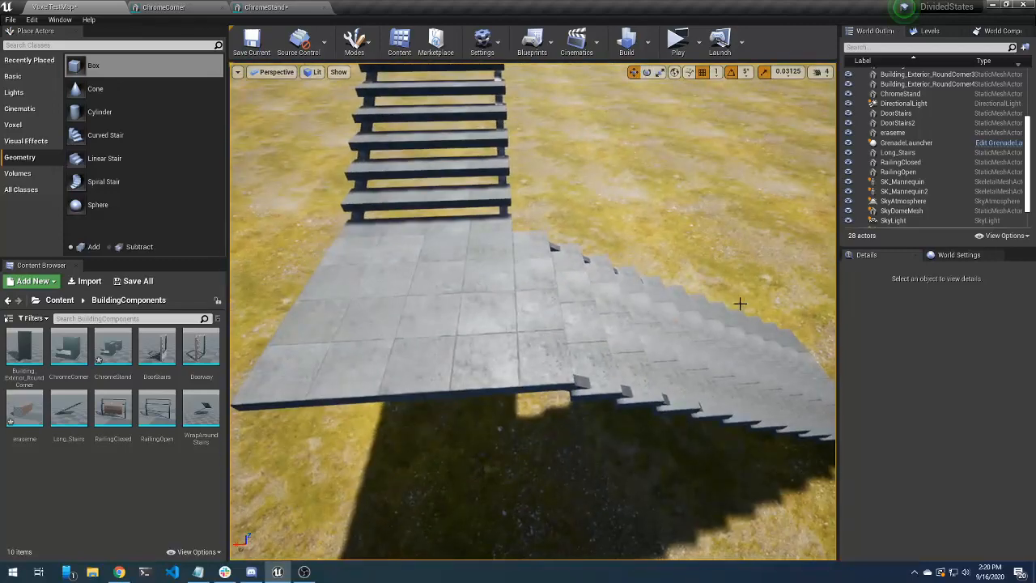
pyautogui.moveTo(404, 369)
pyautogui.mouseDown(button='right')
pyautogui.moveTo(433, 369)
pyautogui.moveTo(404, 369)
pyautogui.mouseUp(button='right')
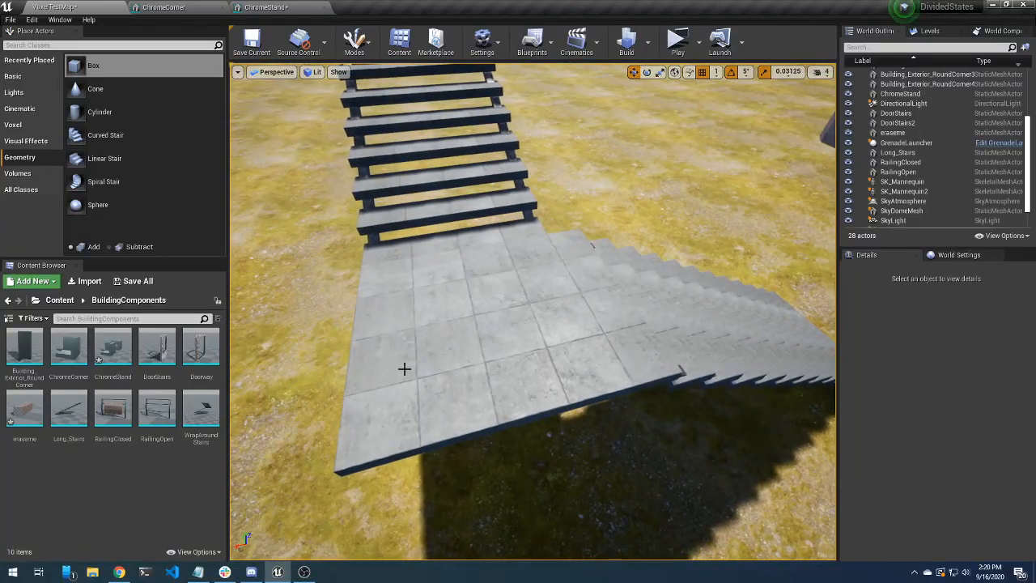
pyautogui.moveTo(572, 340); pyautogui.dragTo(486, 332, button='right')
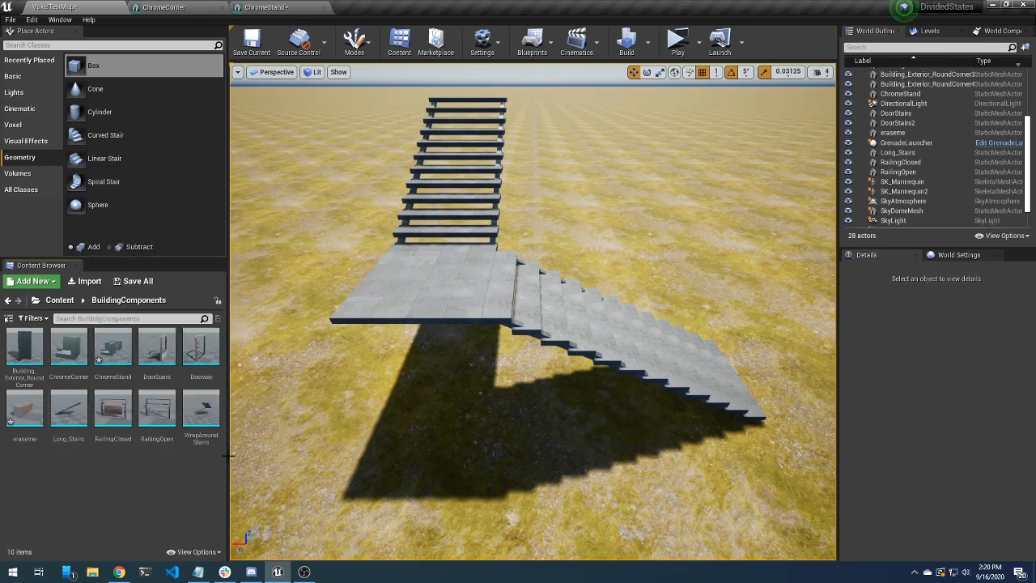
# Open the WrapAroundStairs mesh, display its Simple Collision, and examine the collision boxes on the steps and landing
pyautogui.click(201, 413)
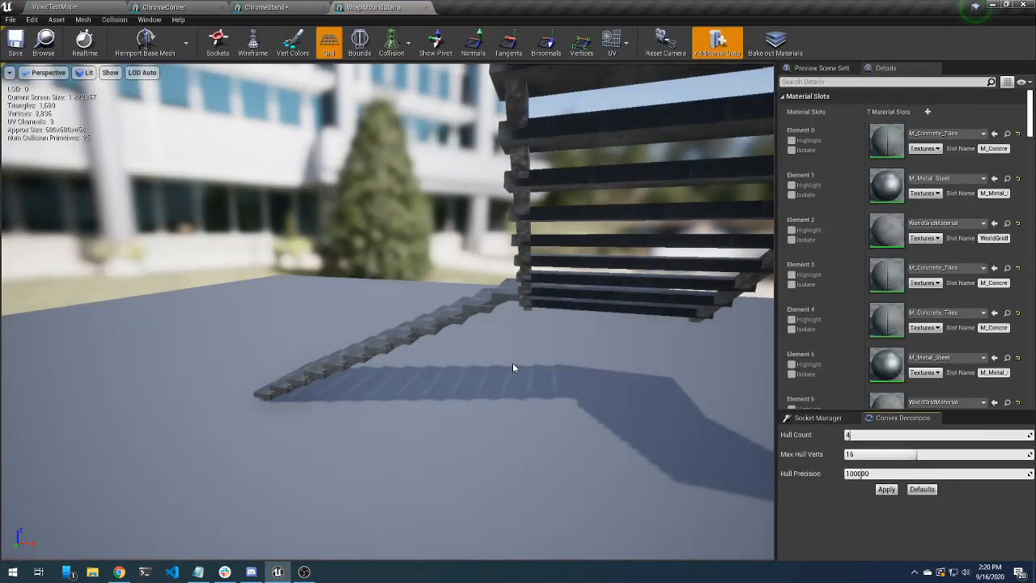
pyautogui.moveTo(512, 362); pyautogui.dragTo(486, 348, button='right')
pyautogui.click(394, 45)
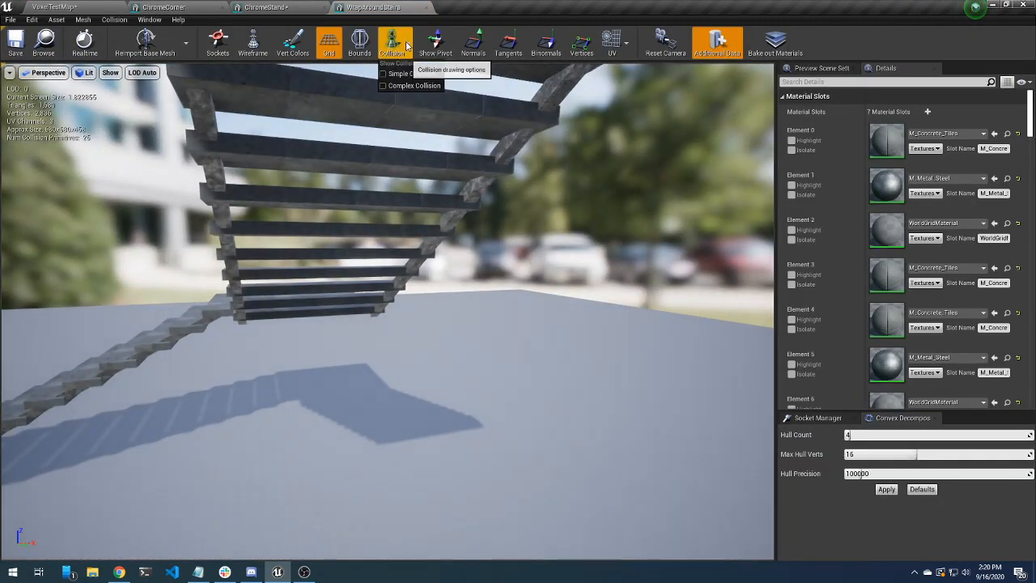
pyautogui.click(418, 76)
pyautogui.keyDown('alt'); pyautogui.moveTo(389, 267); pyautogui.dragTo(501, 324); pyautogui.keyUp('alt')
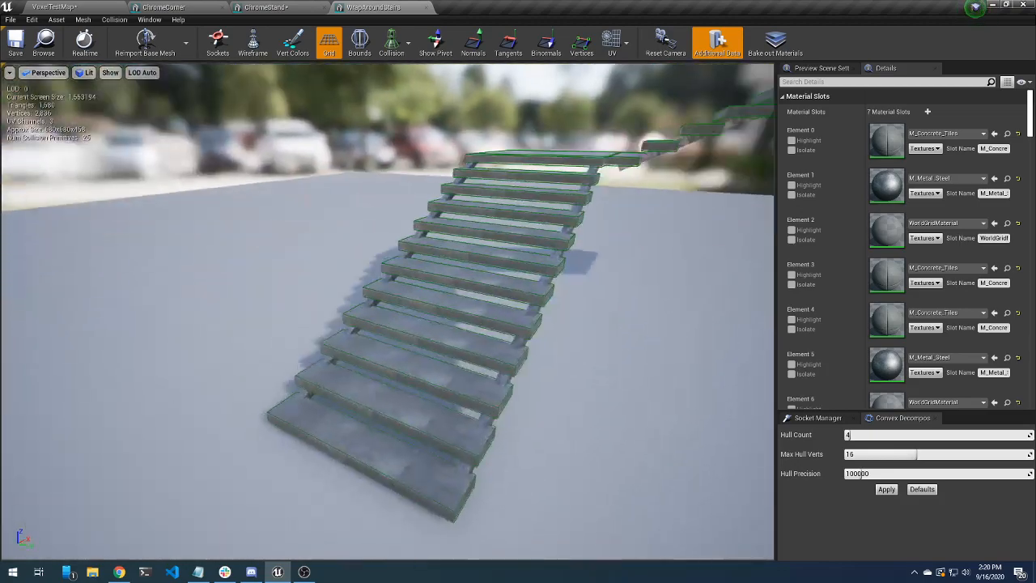
pyautogui.moveTo(388, 311); pyautogui.dragTo(394, 272, button='right')
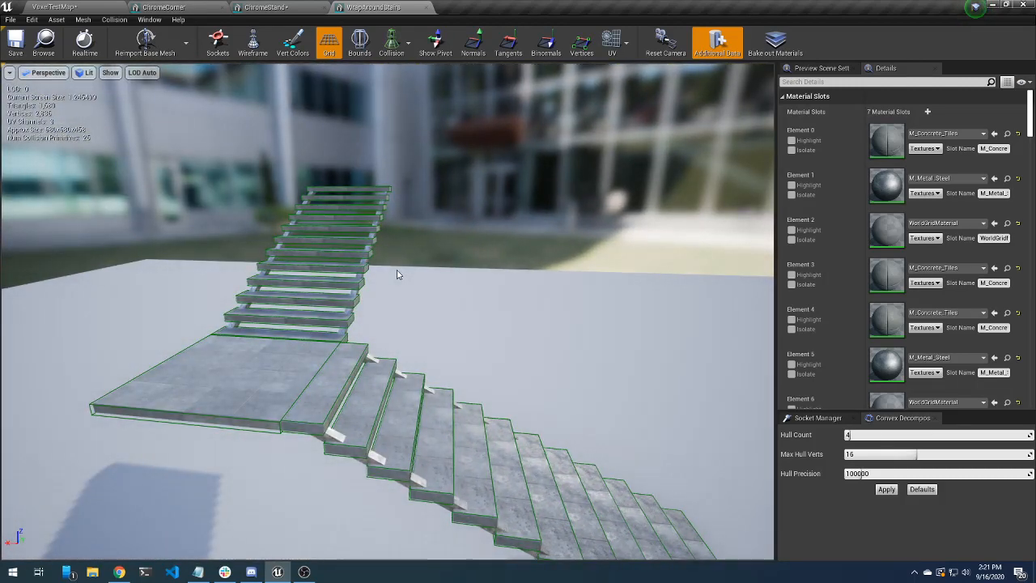
# Go back to the VoxelTestMap level and view ChromeStand together with the staircases
pyautogui.click(85, 8)
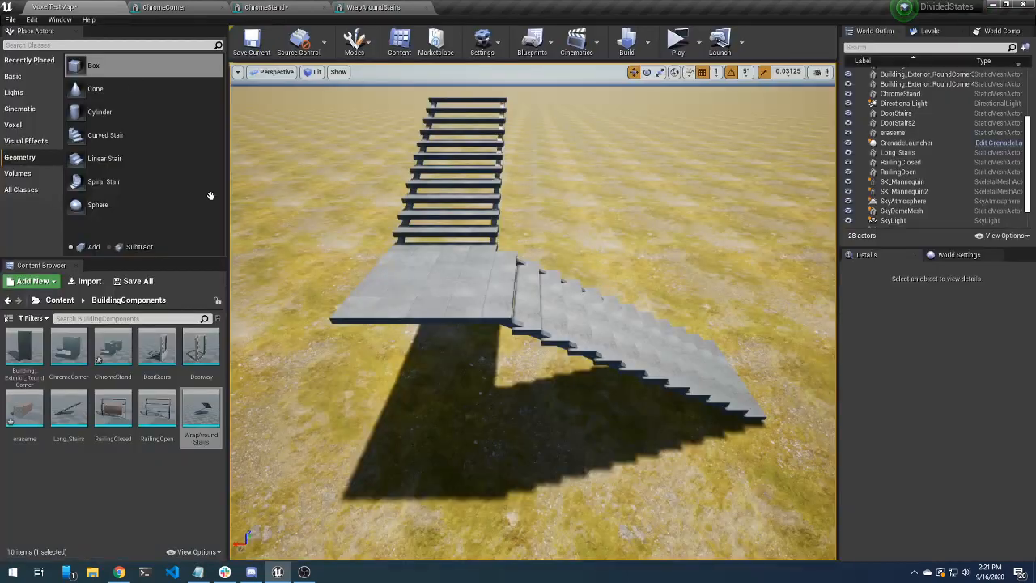
pyautogui.moveTo(324, 214); pyautogui.dragTo(561, 324, button='right')
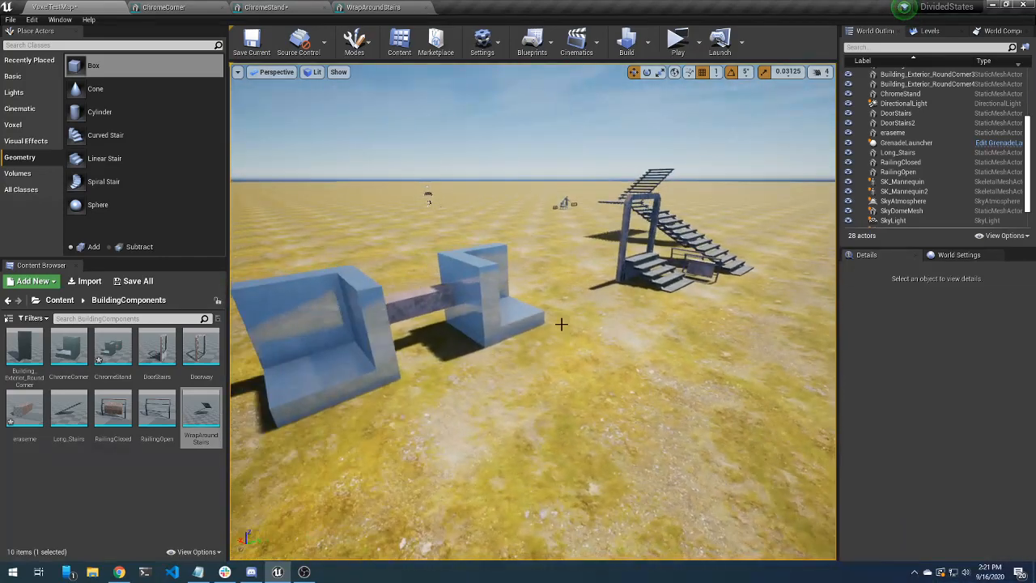